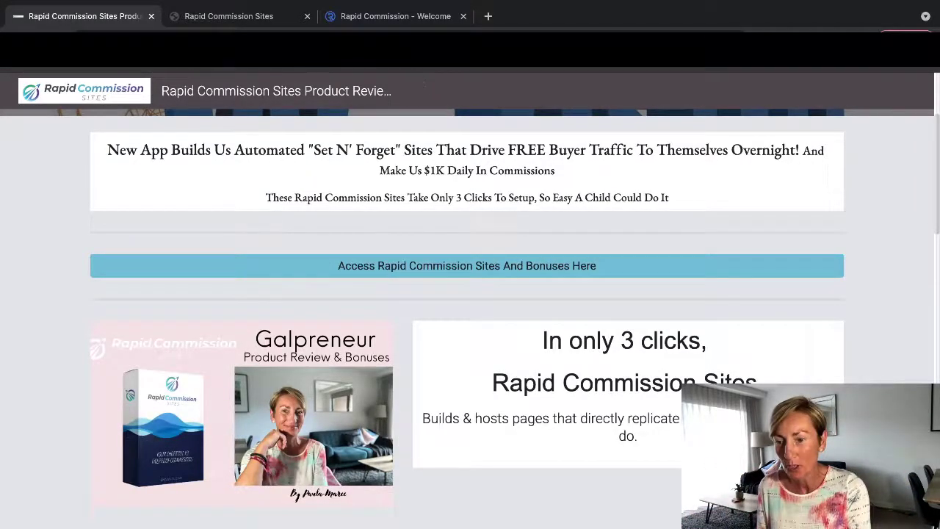
Glance at the product's sales page and the members area welcome page
click(262, 22)
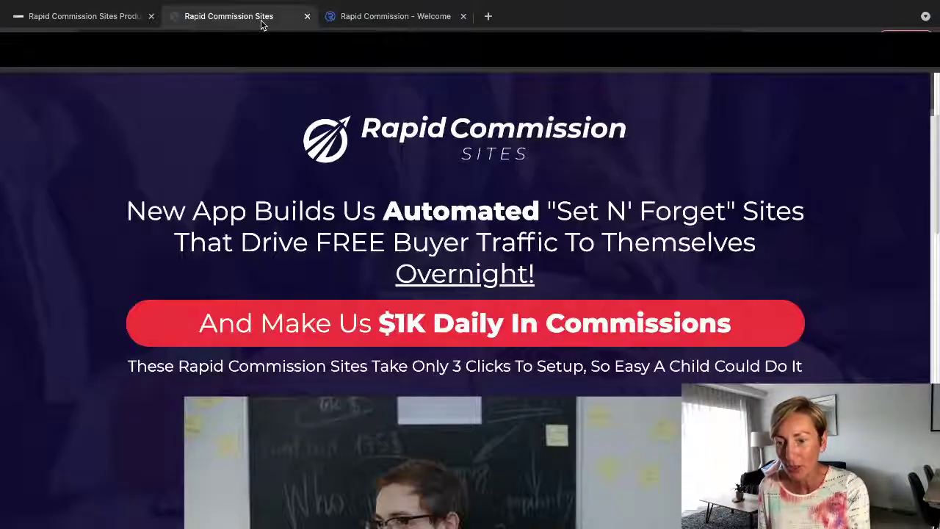
click(399, 20)
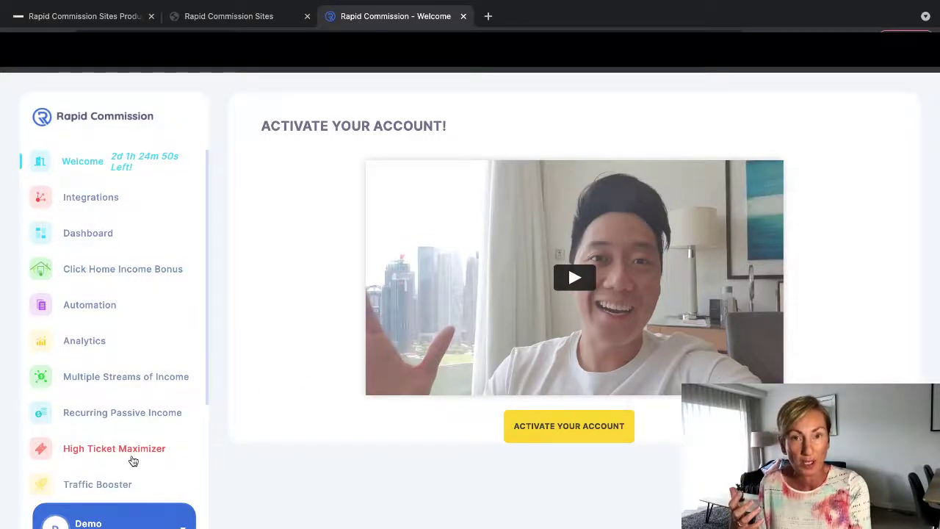
click(225, 16)
Return to the review page and scroll down to the four Bonus Tutorial tiles
click(105, 17)
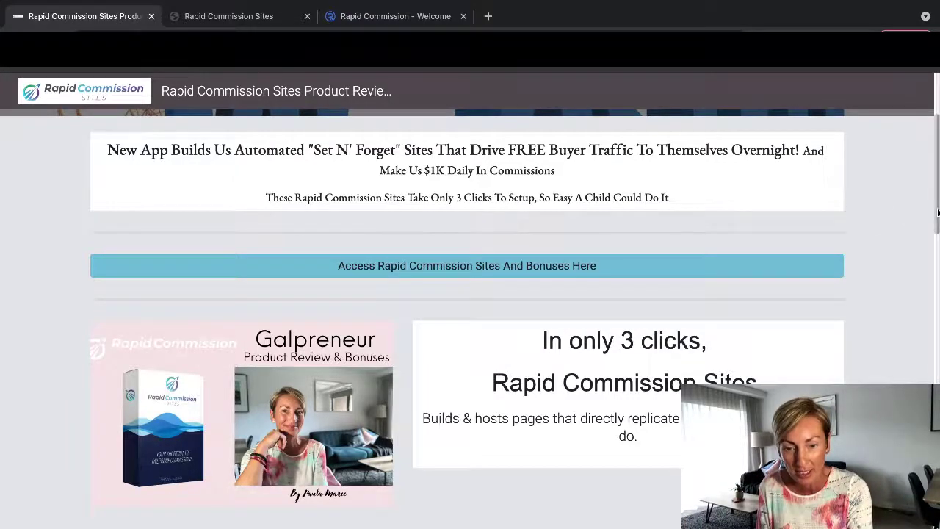
drag(936, 213, 937, 511)
scroll(467, 317, down, 3)
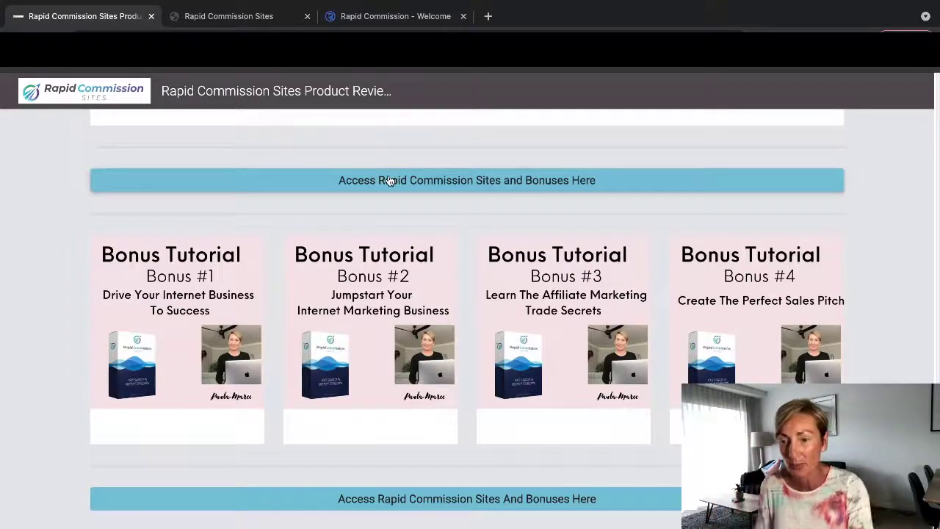
Scroll the sales page down to the 'Yes, I Want Rapid Commission Sites!' $19 one-time offer
click(259, 19)
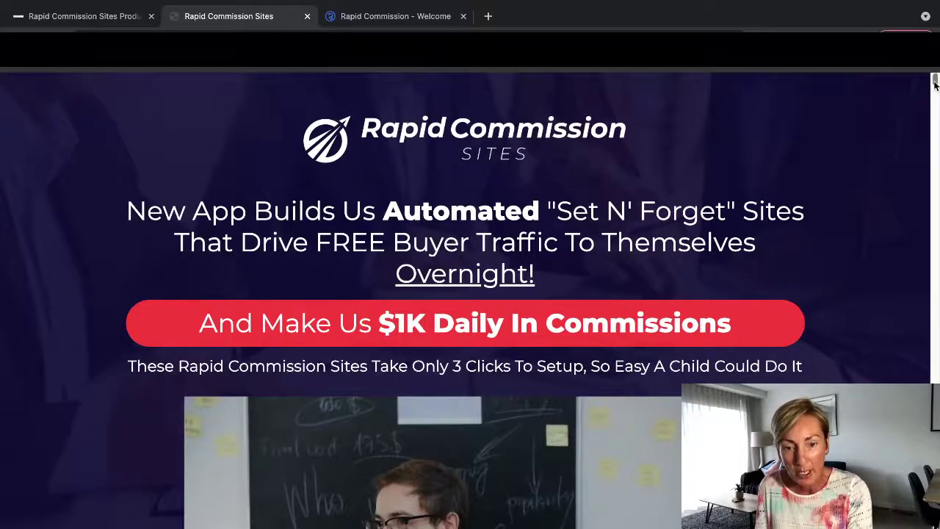
drag(936, 88, 935, 90)
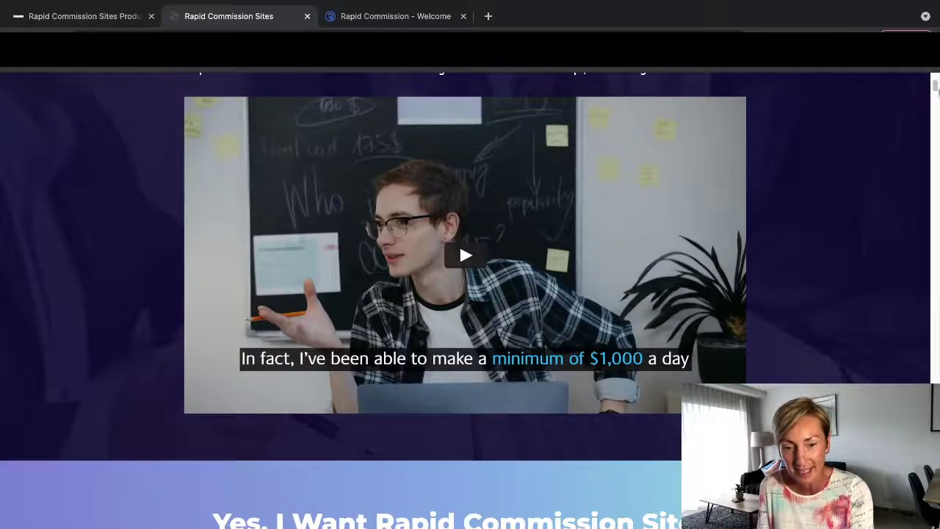
drag(937, 90, 936, 113)
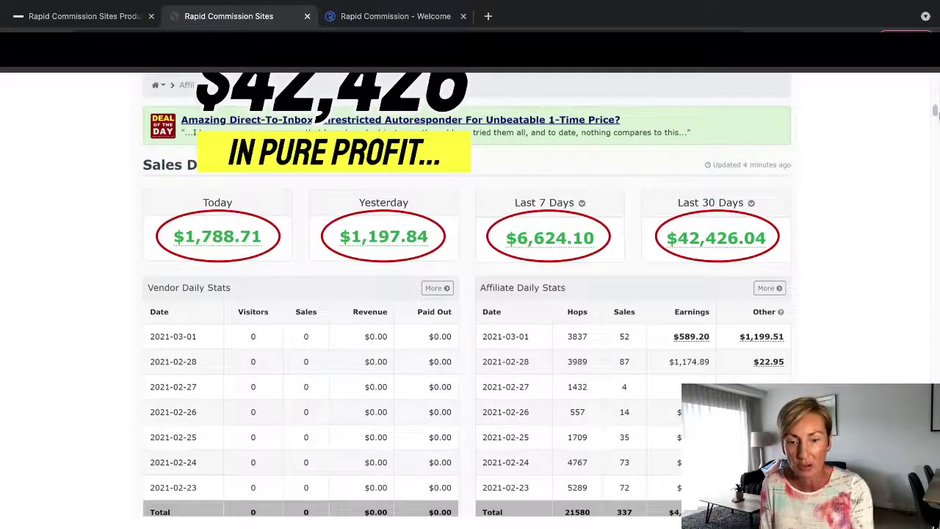
drag(936, 114, 937, 131)
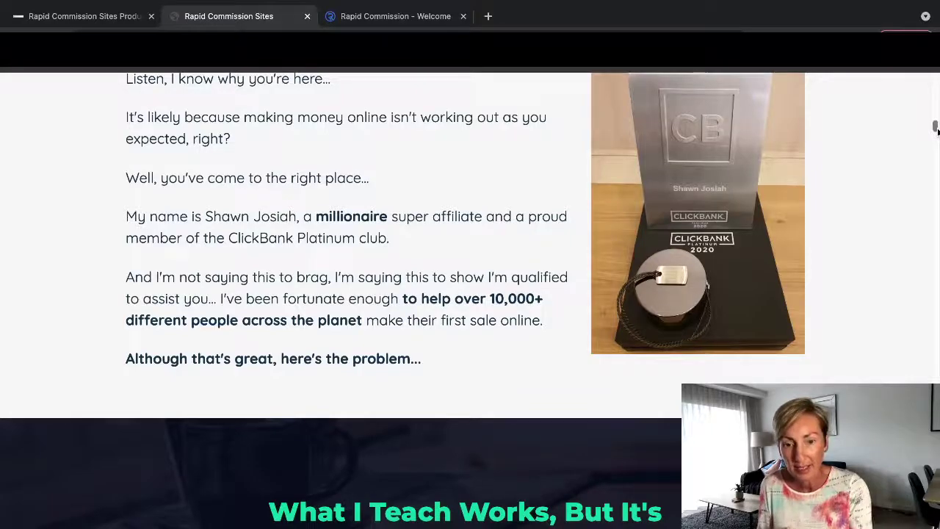
drag(936, 131, 937, 149)
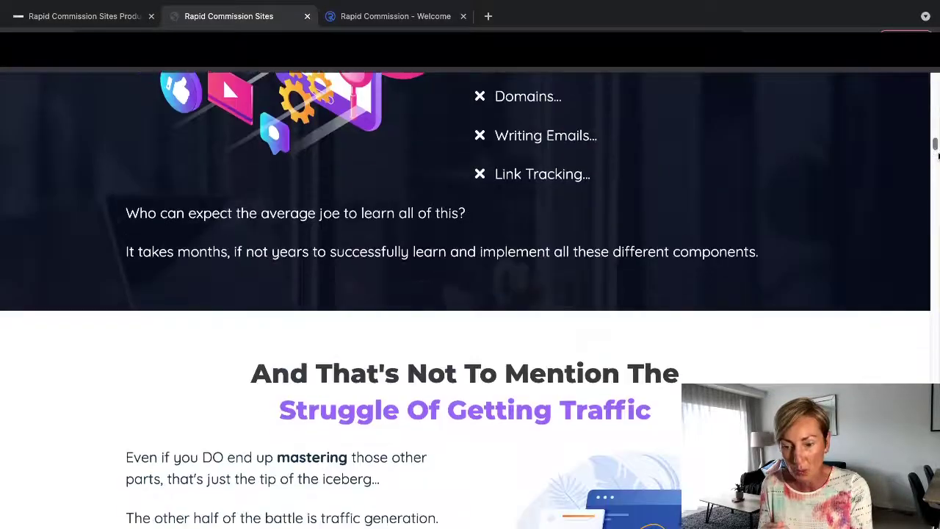
drag(938, 156, 936, 212)
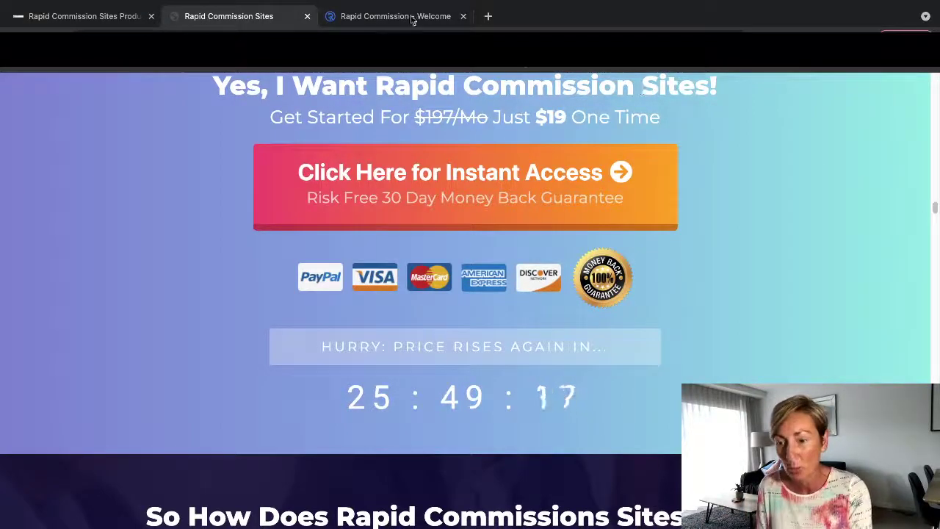
Show the review page's Front End and Upgrade prices, then switch to the members welcome page
click(116, 22)
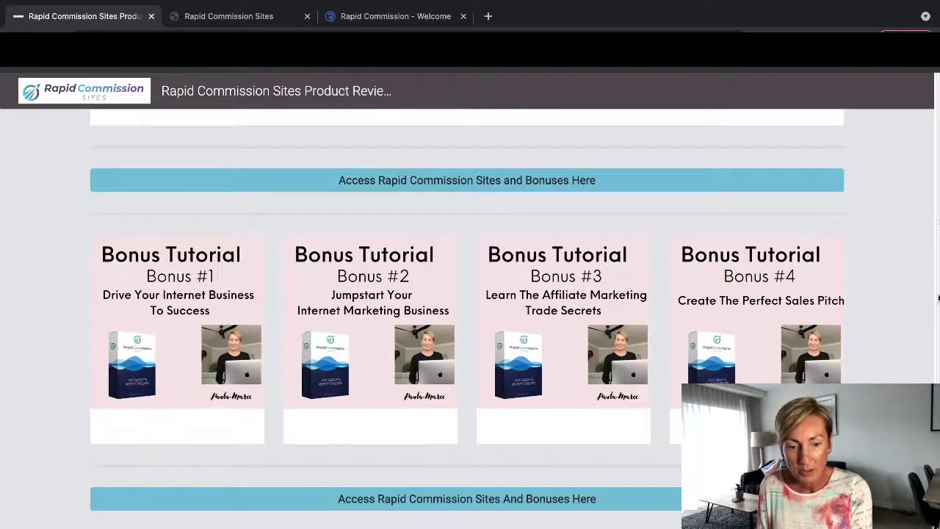
scroll(935, 301, up, 10)
scroll(935, 301, up, 3)
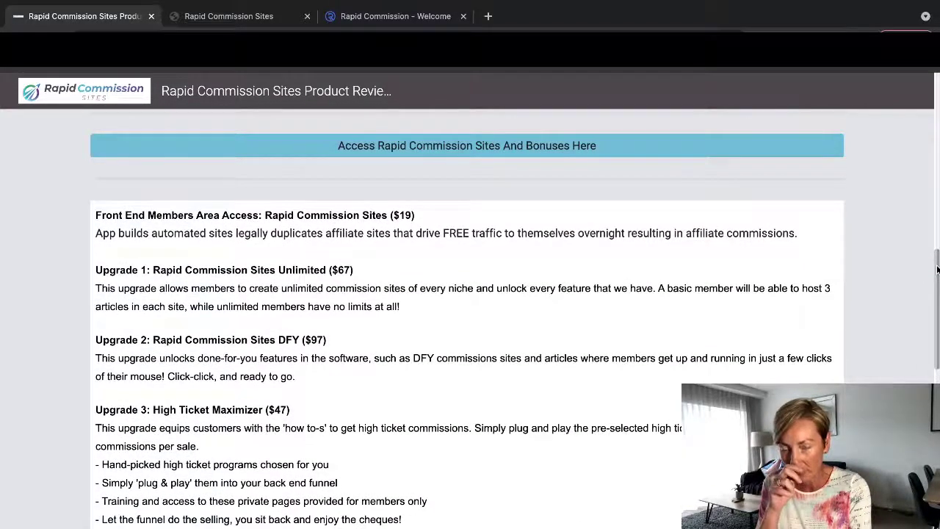
click(418, 24)
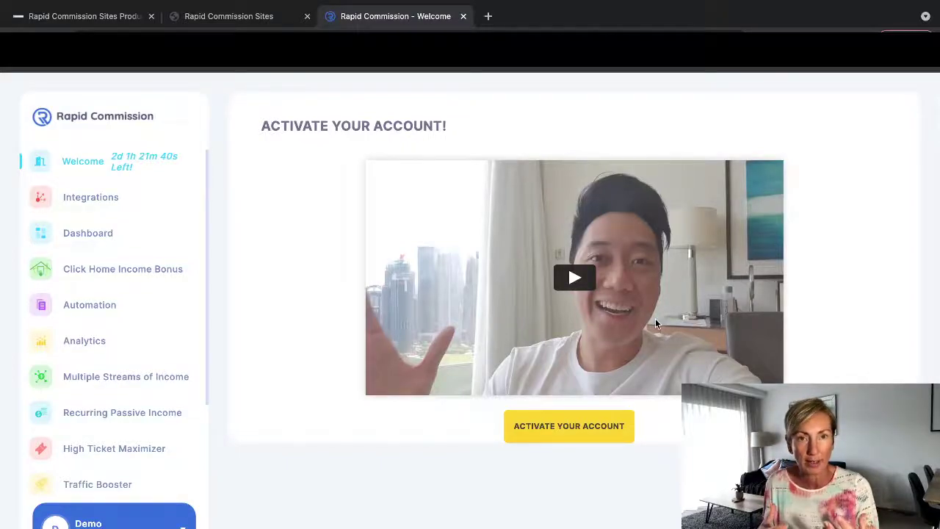
Browse the Integrations page, then return to the Dashboard listing all 41 sites
click(99, 196)
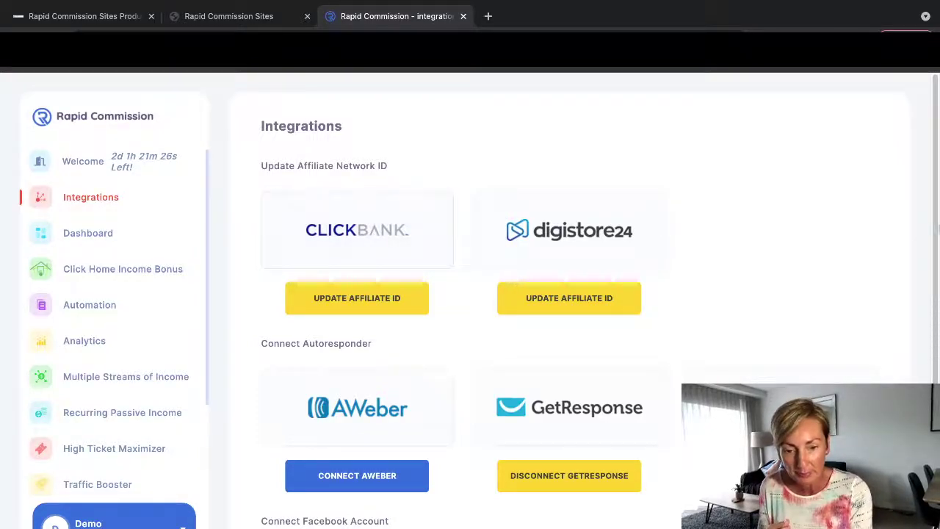
scroll(934, 230, down, 1)
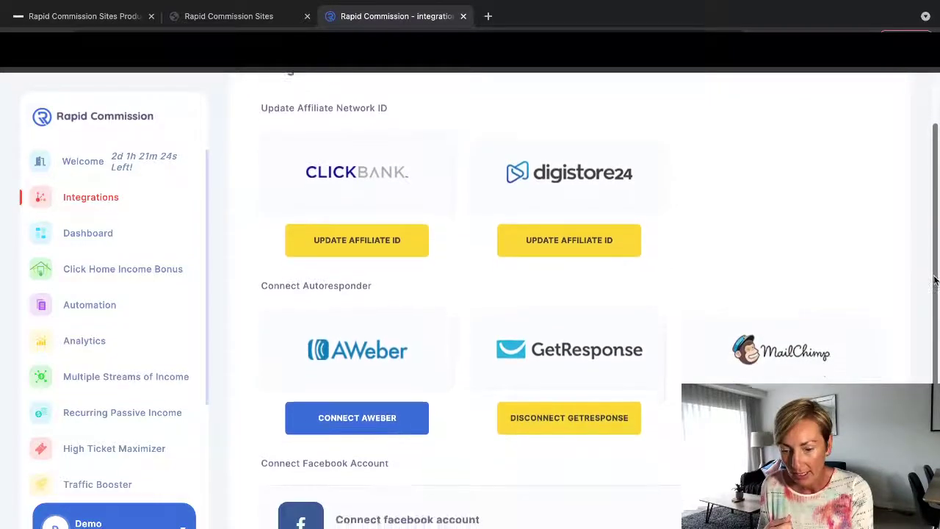
click(78, 237)
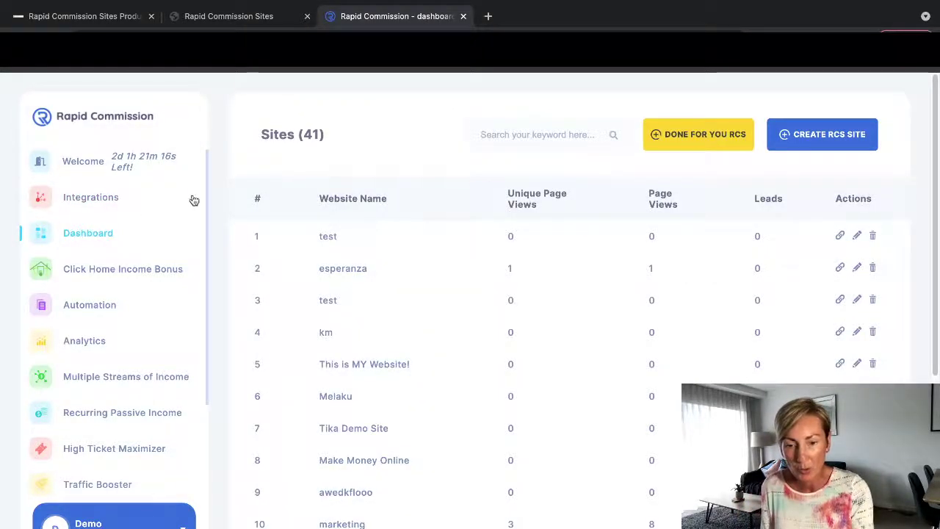
Create a new RCS site named 'Loss weight without exercising'
click(841, 142)
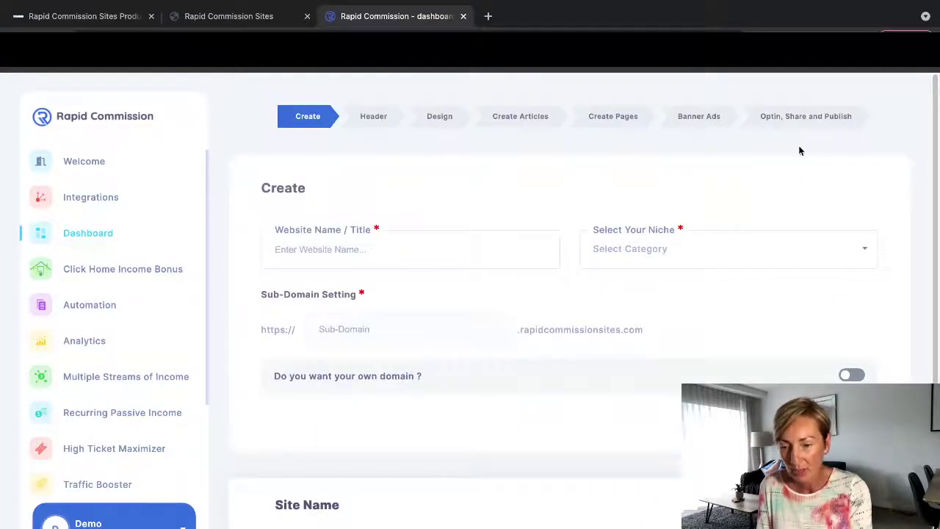
click(424, 253)
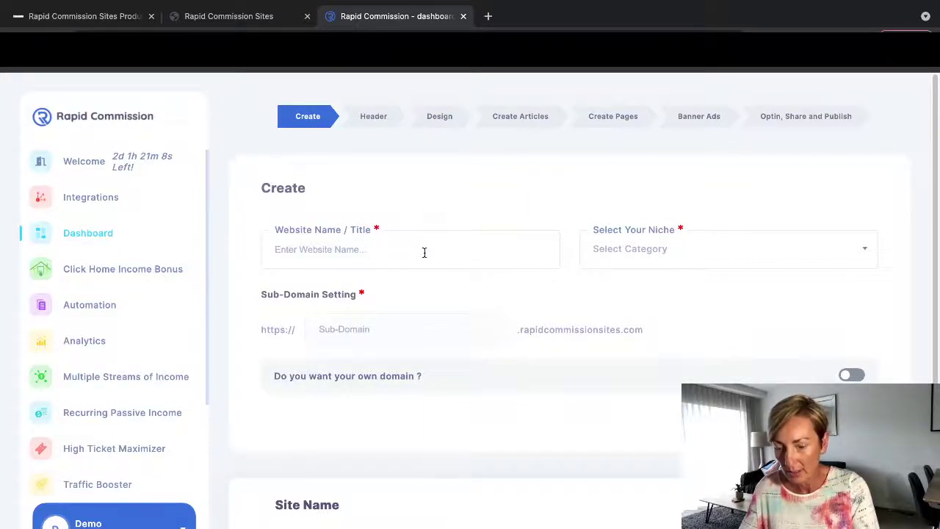
text(Make a f)
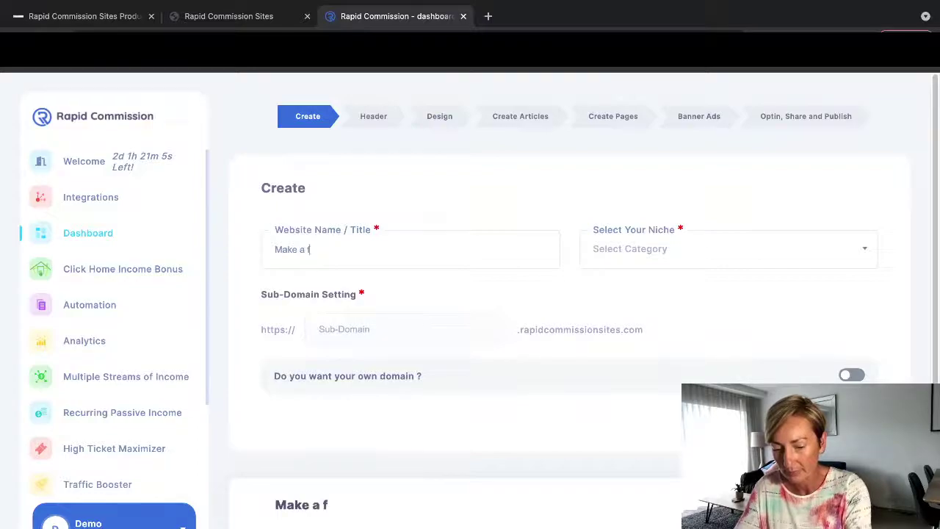
key(BackSpace)
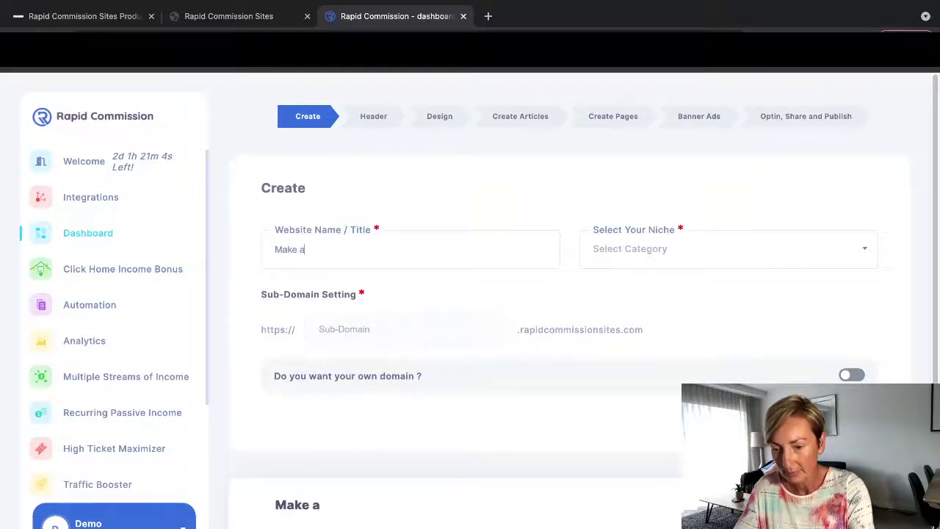
key(BackSpace)
key(BackSpace)
key(BackSpace)
key(BackSpace)
key(BackSpace)
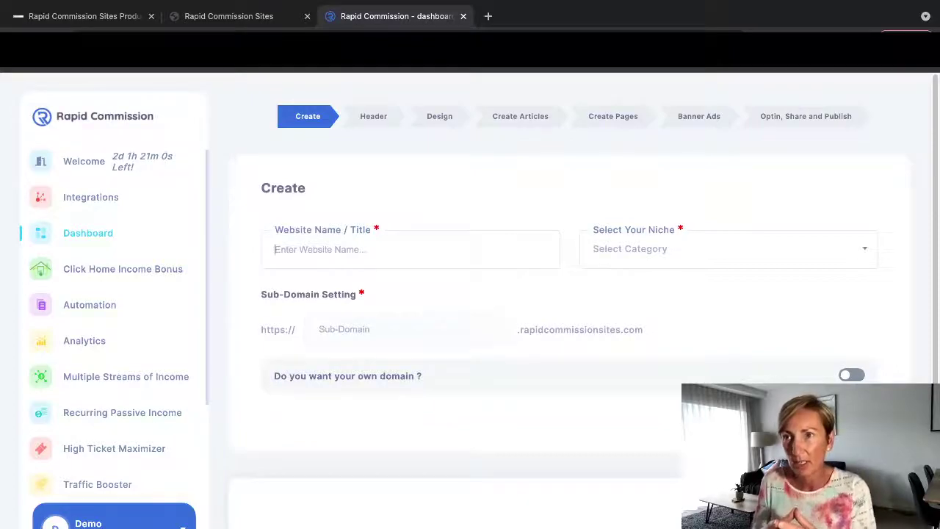
text(Los)
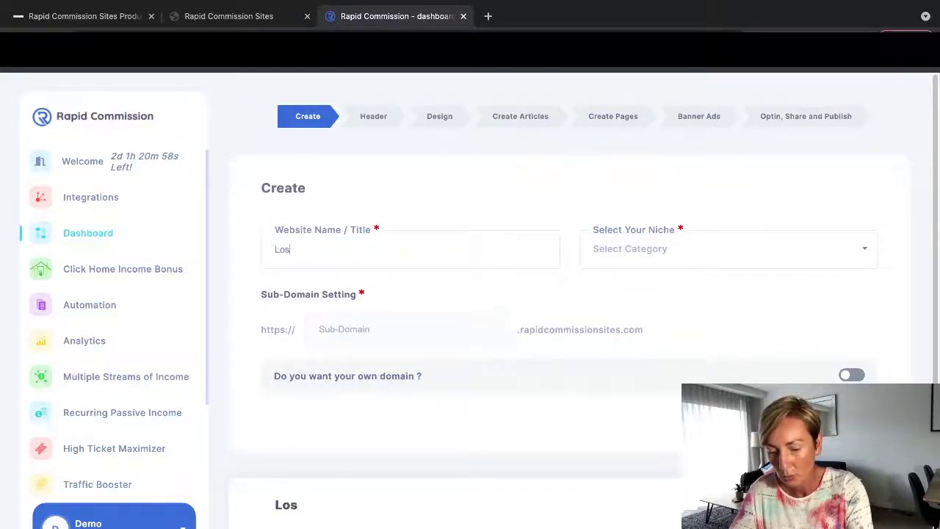
text(s weight)
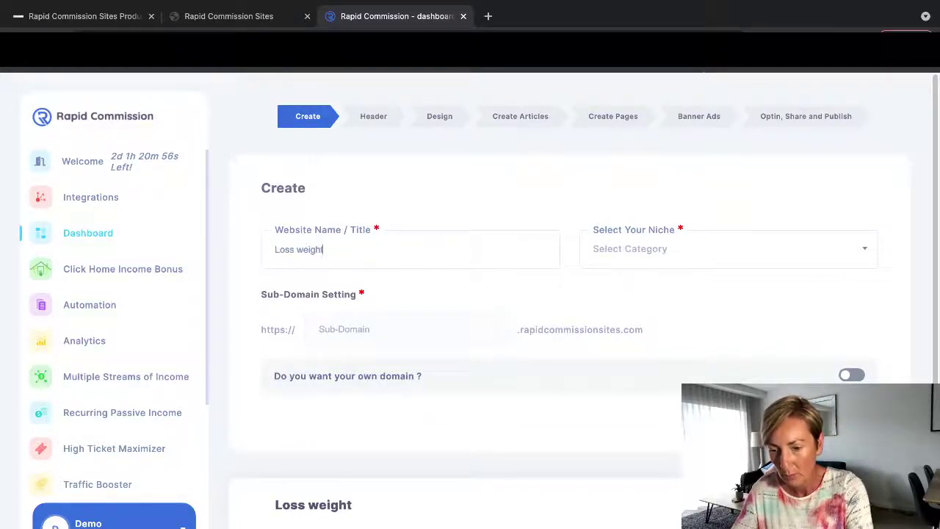
text( without)
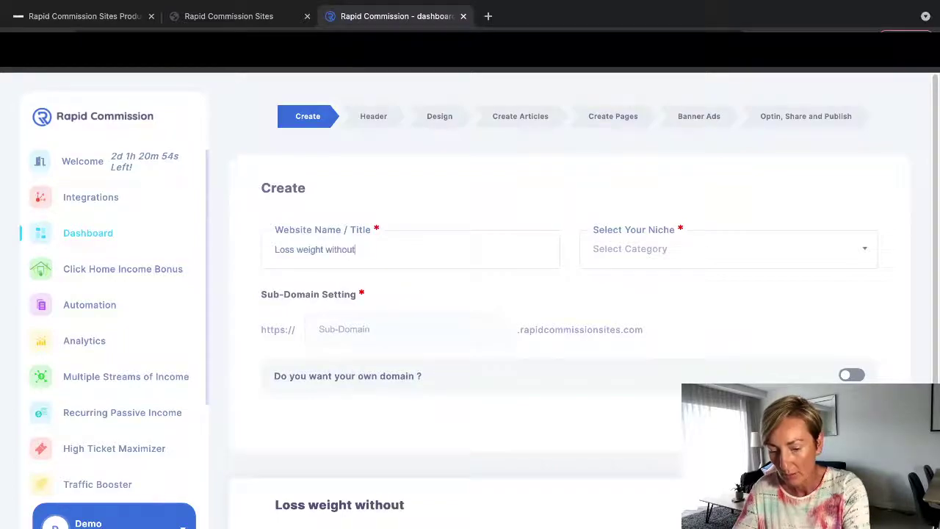
text( exercis)
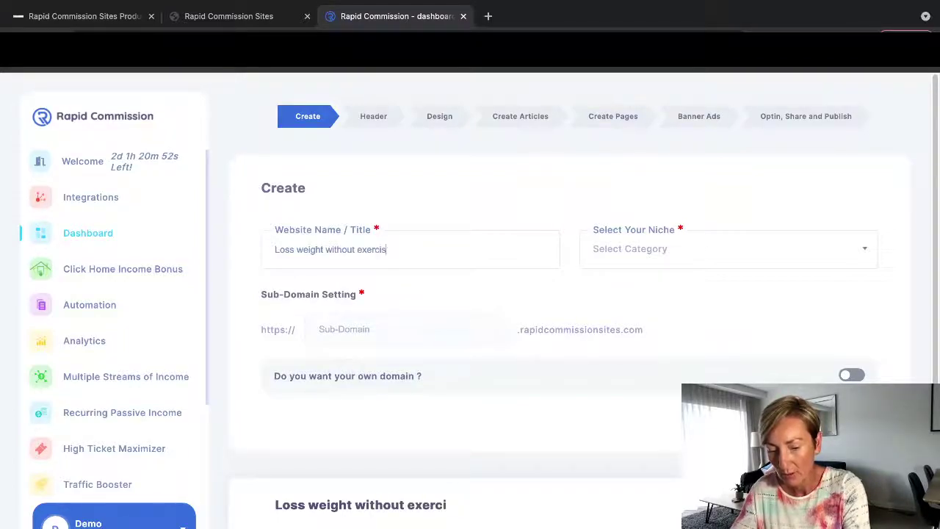
text(ing)
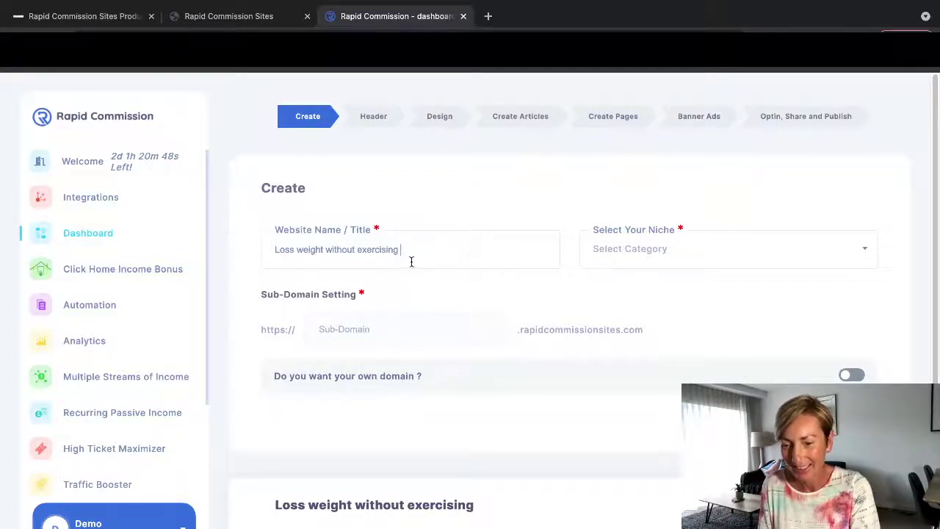
Choose Health and fitness as the niche and enter 'weightlosss' as the sub-domain
click(607, 253)
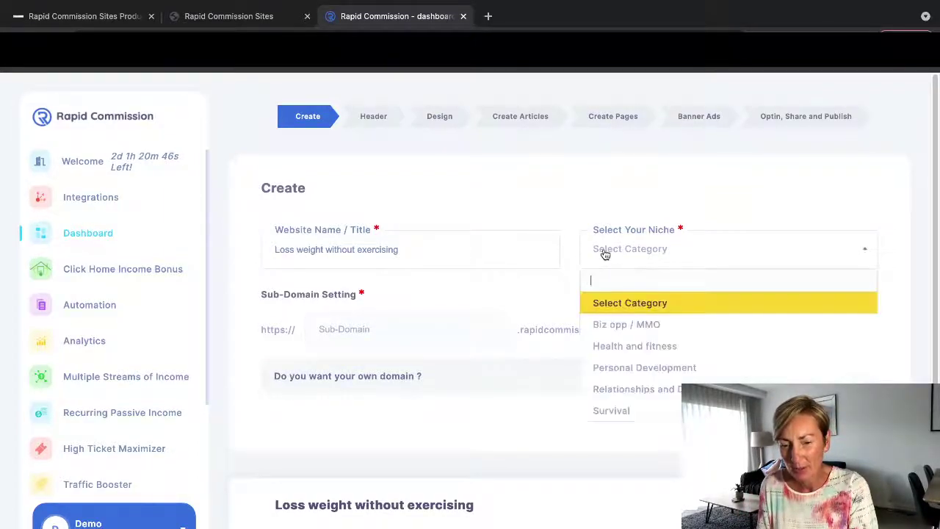
click(665, 344)
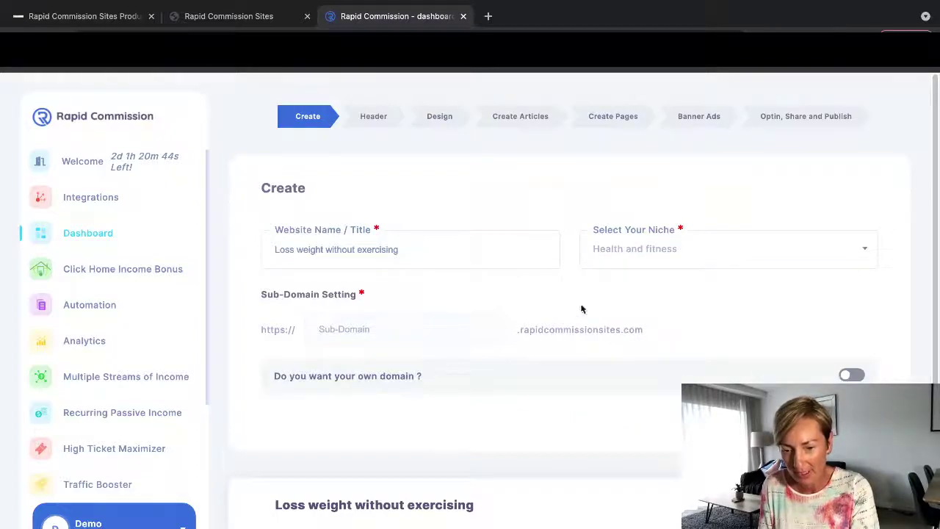
click(766, 256)
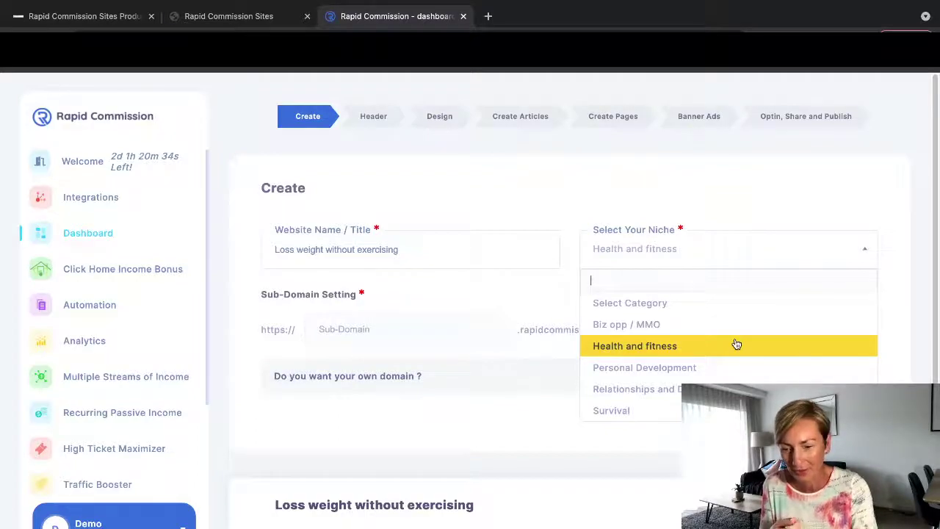
click(443, 327)
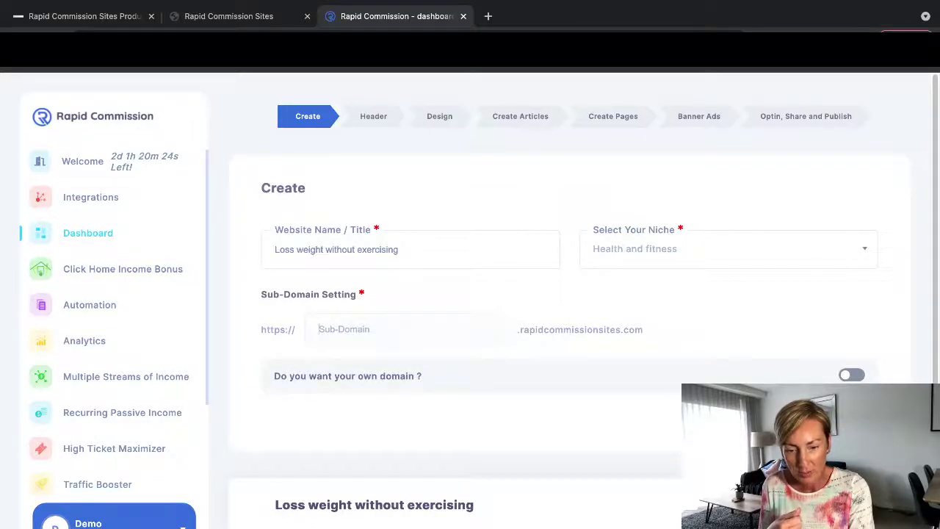
key(Return)
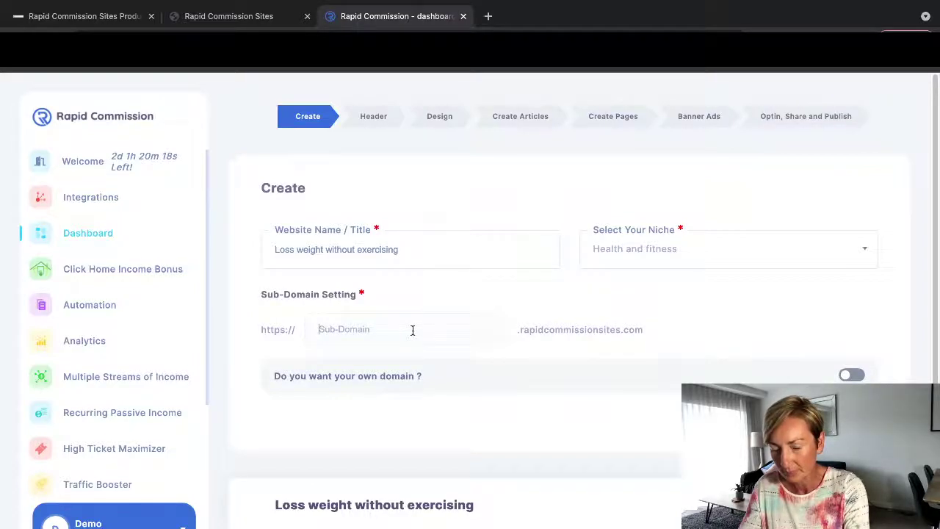
text(we)
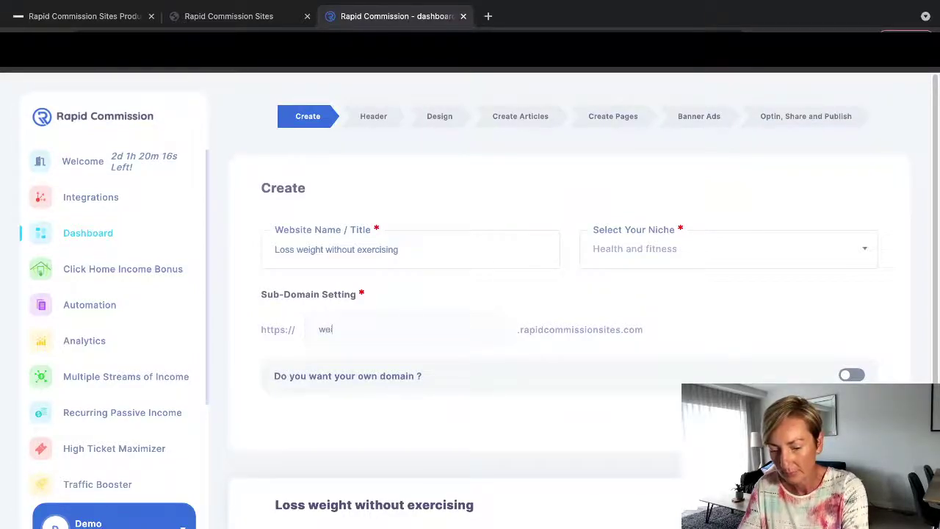
text(ightlosss)
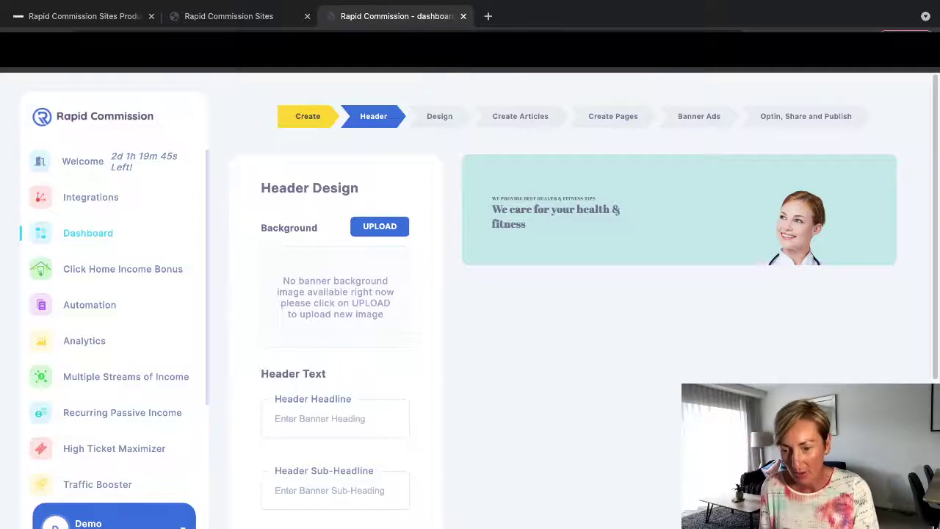
Type the header headline and edit it down to 'Lose Weight Today!'
click(298, 418)
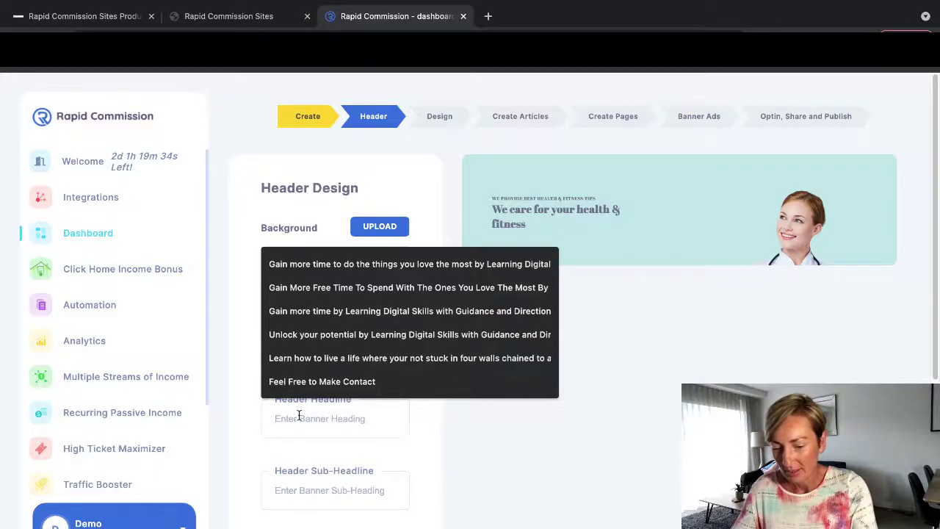
text(Loss)
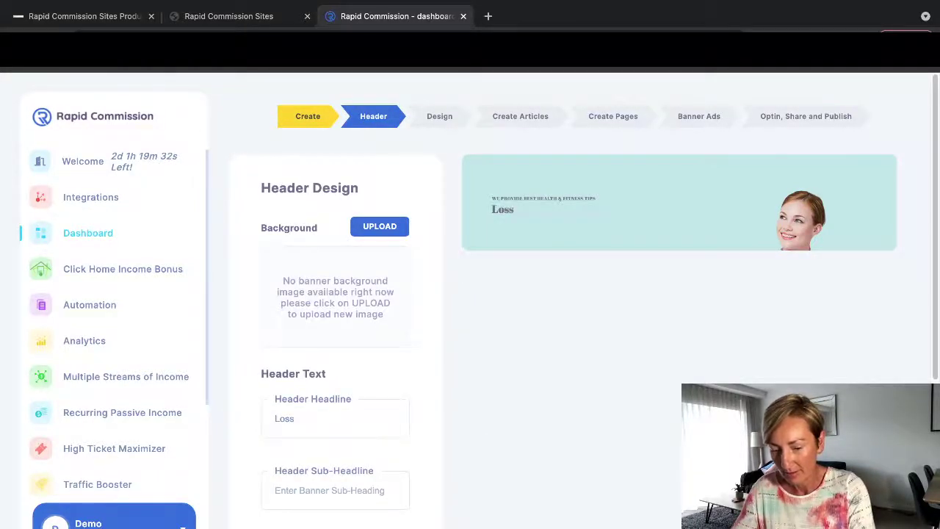
text( weight wi)
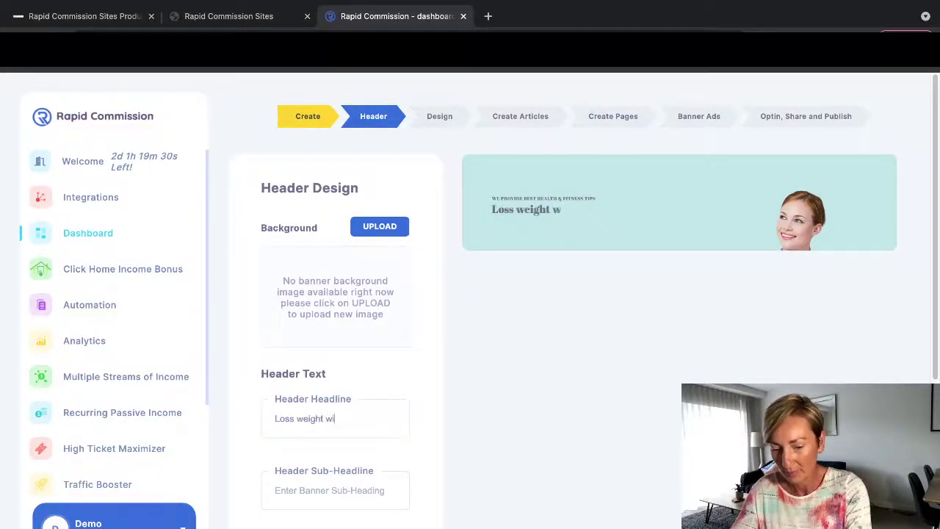
text(thout an)
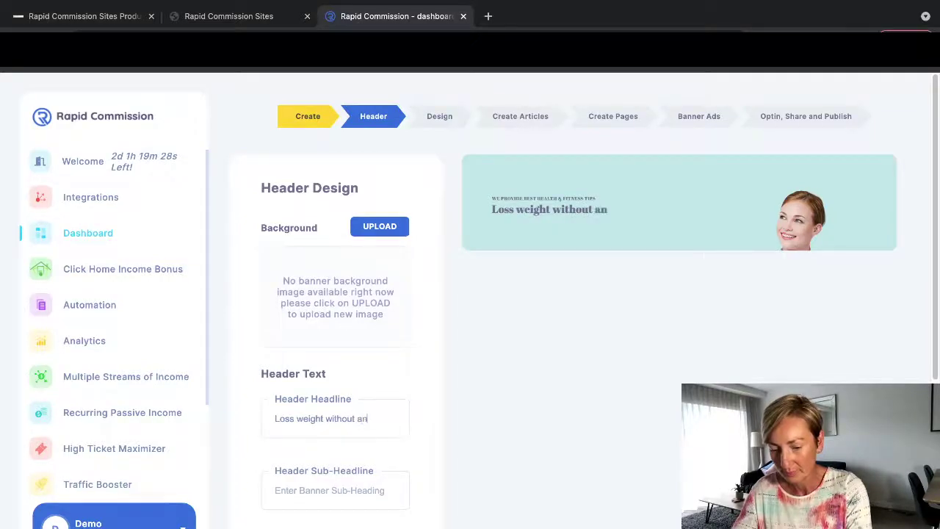
text(y hard )
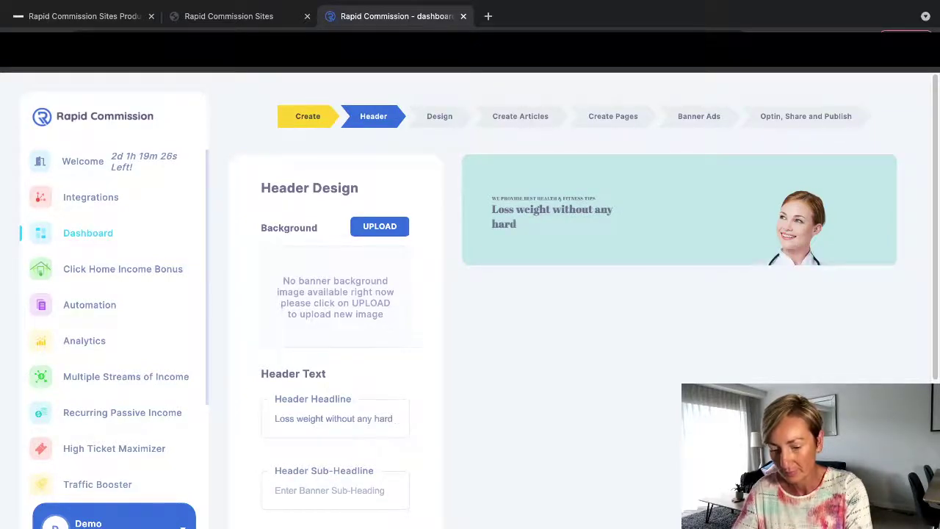
text(core ex)
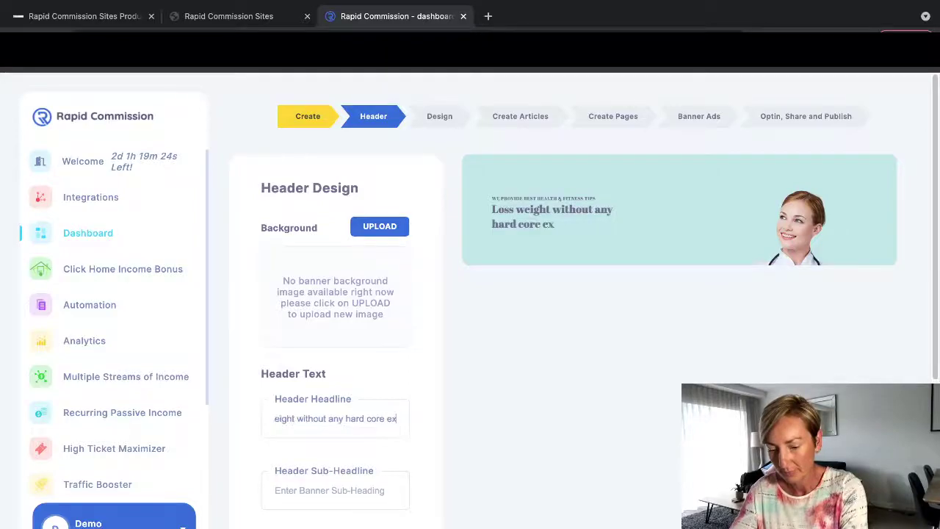
text(ercis)
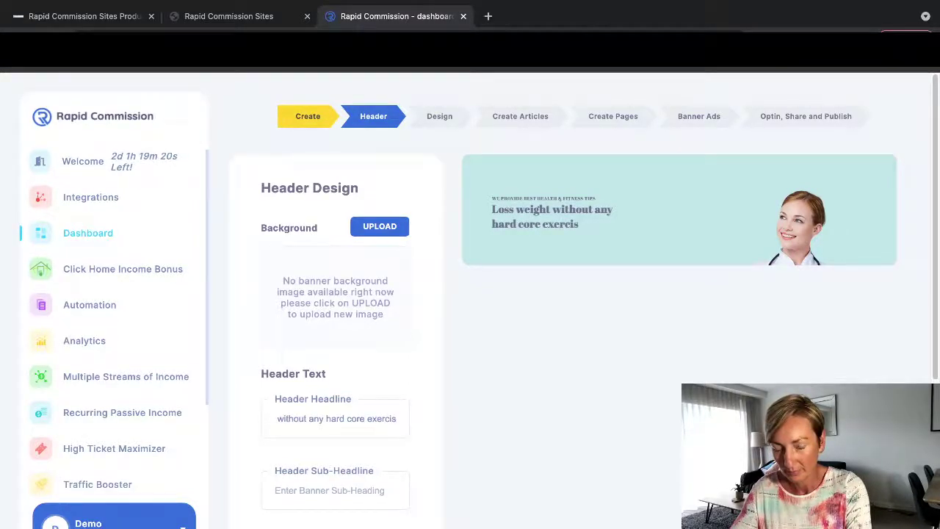
text(ing)
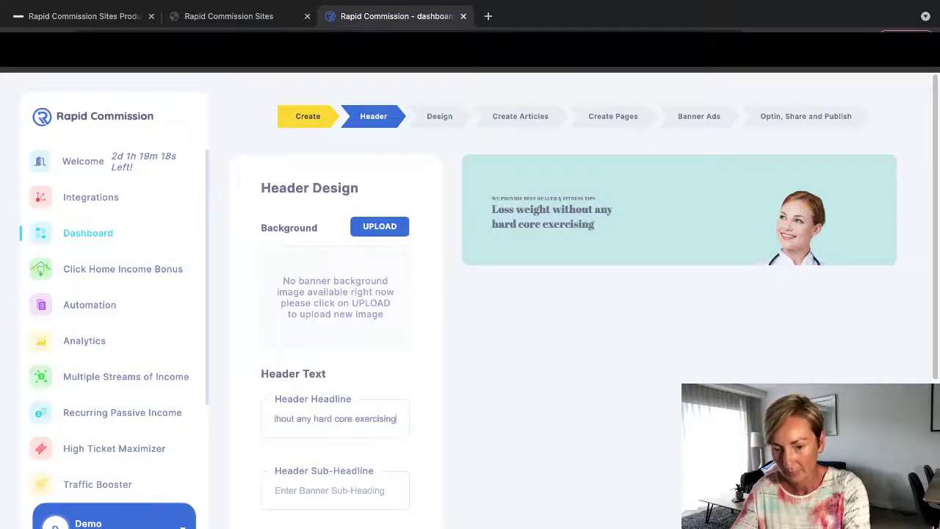
click(305, 483)
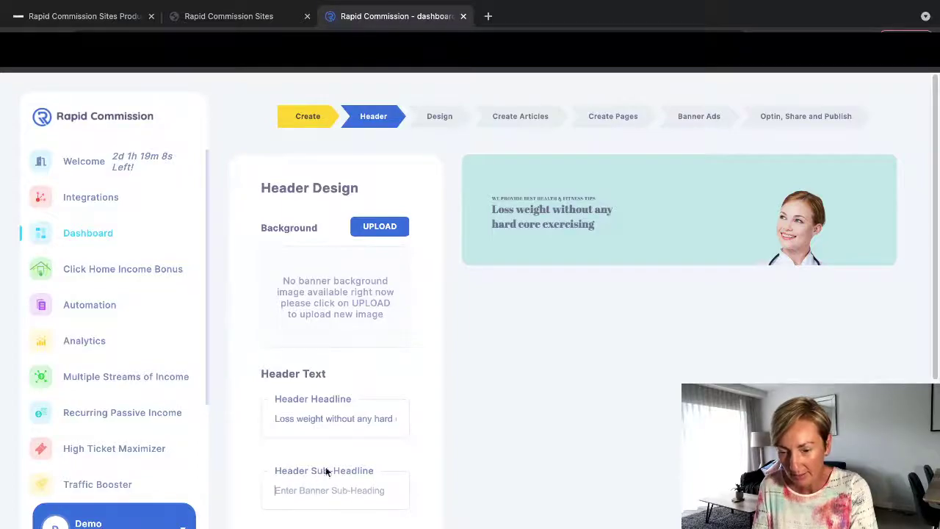
drag(330, 419, 401, 419)
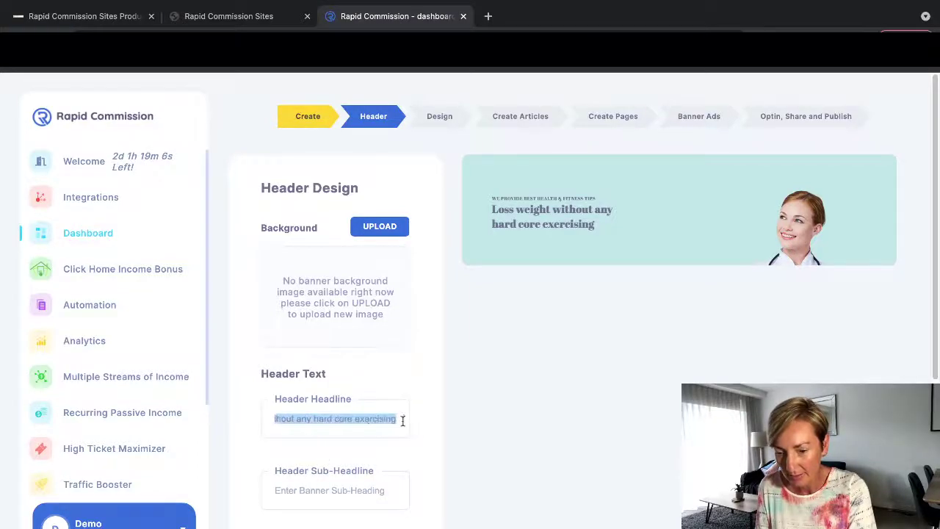
key(BackSpace)
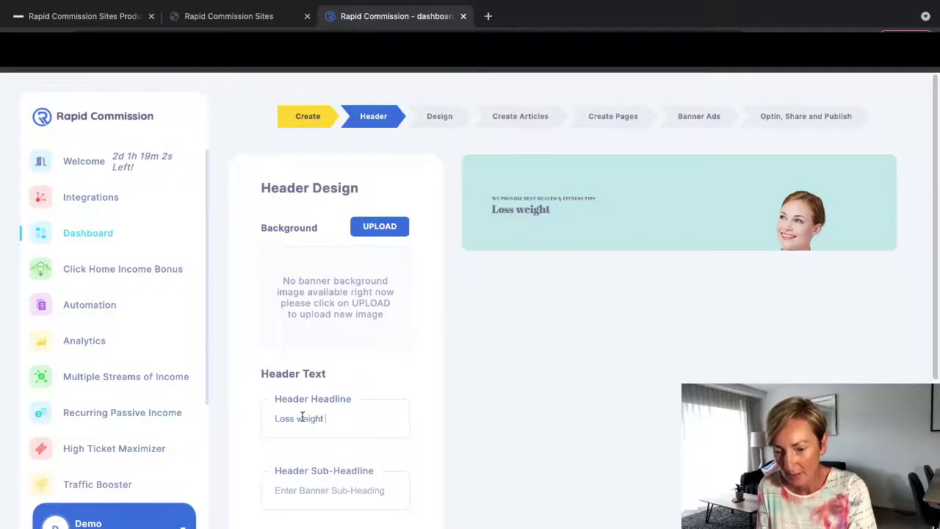
key(BackSpace)
text(Weight Today!)
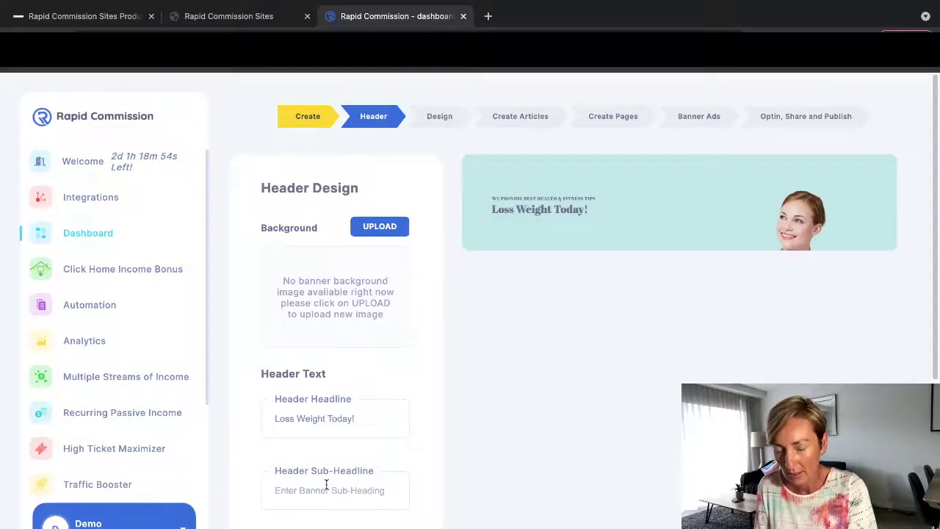
click(293, 419)
key(BackSpace)
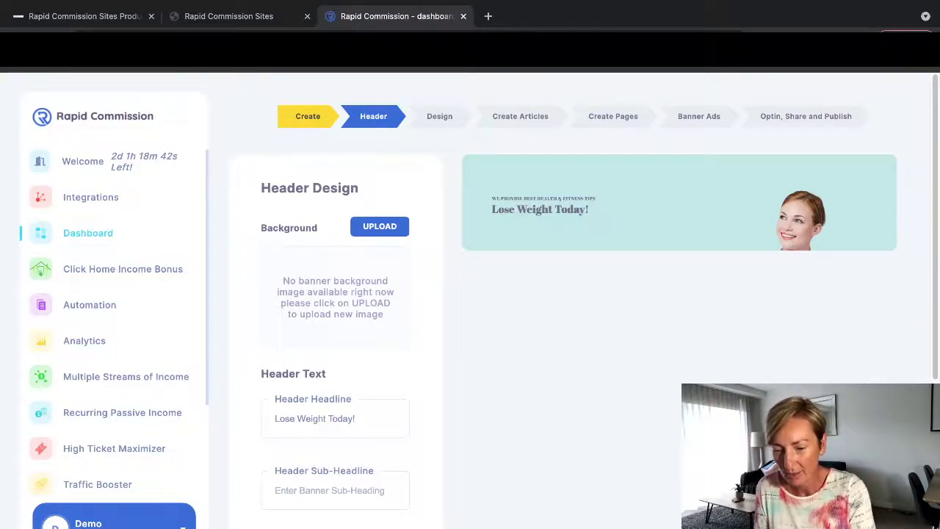
Paste 'Without any hard core exercising' as the sub-headline with a capital W
click(281, 485)
text(Without any hard core exercising)
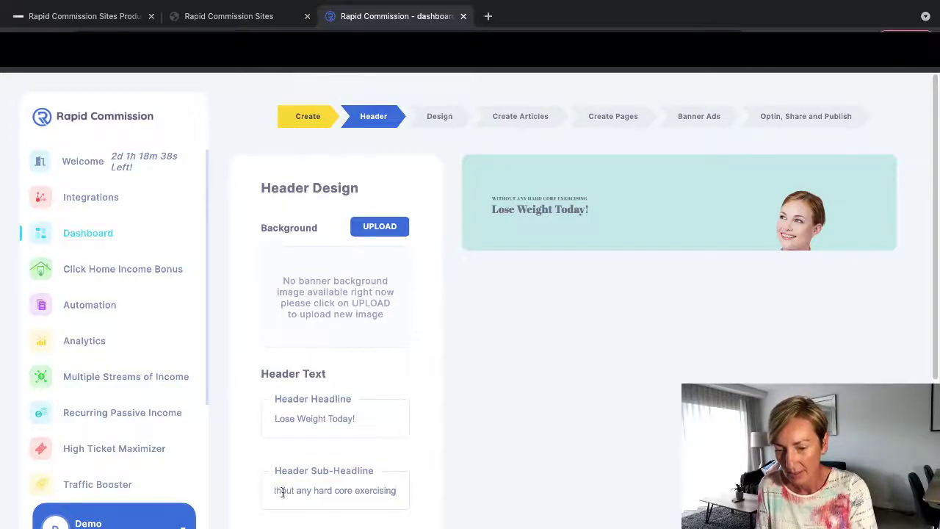
drag(283, 492, 272, 491)
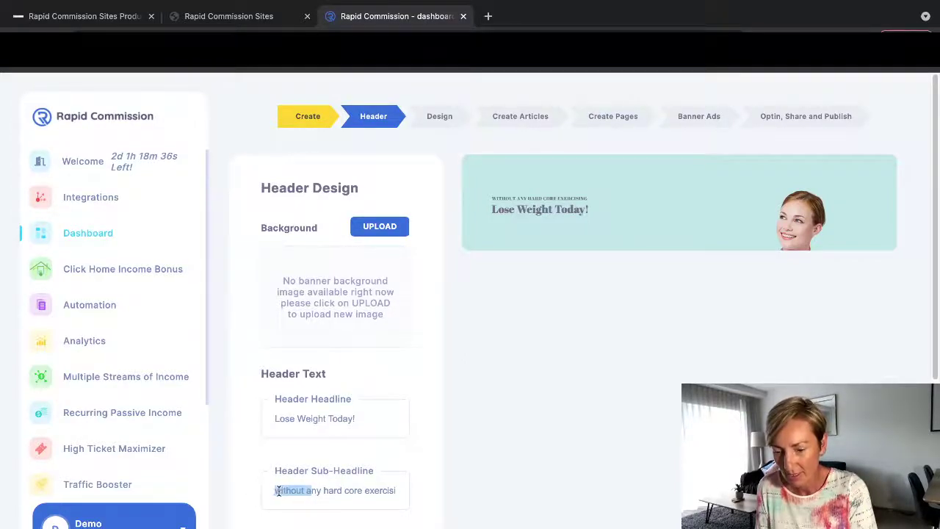
click(278, 490)
key(BackSpace)
text(W)
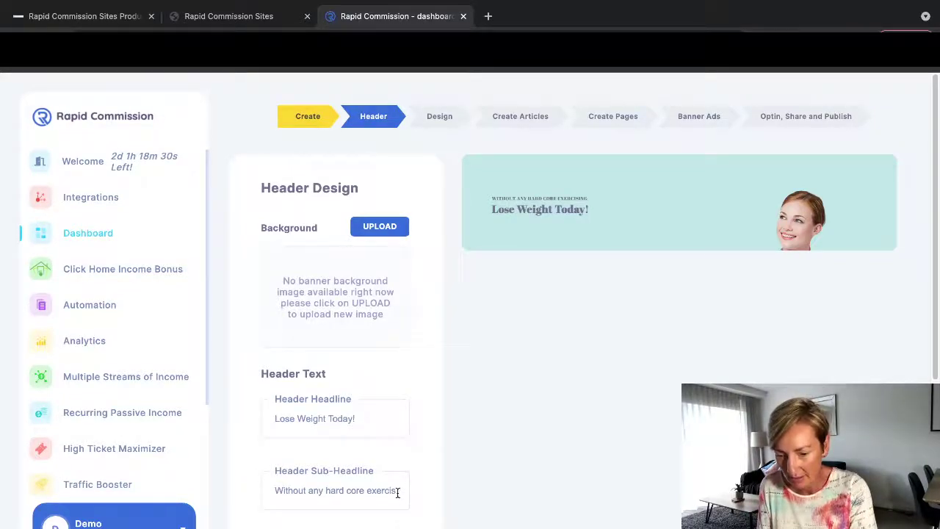
text(ing)
click(462, 526)
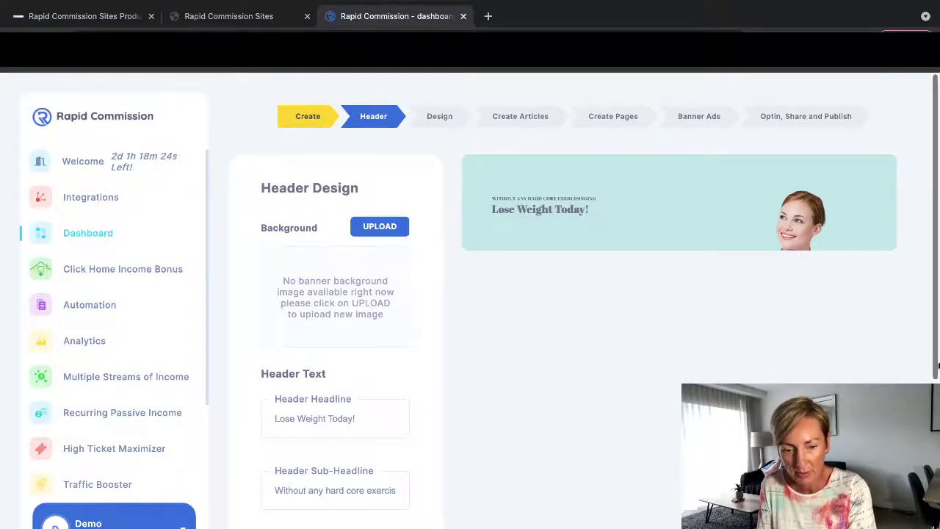
Set the headline colour to magenta #d637d6
key(Tab)
scroll(335, 294, down, 2)
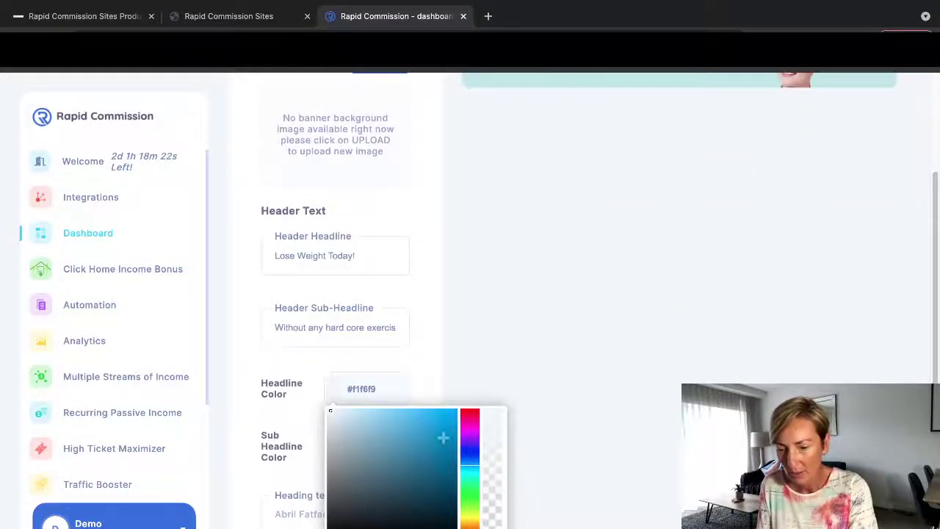
drag(475, 432, 471, 425)
click(329, 410)
mouse_move(329, 410)
mouse_down()
mouse_move(342, 445)
mouse_move(334, 413)
mouse_up()
drag(936, 316, 911, 327)
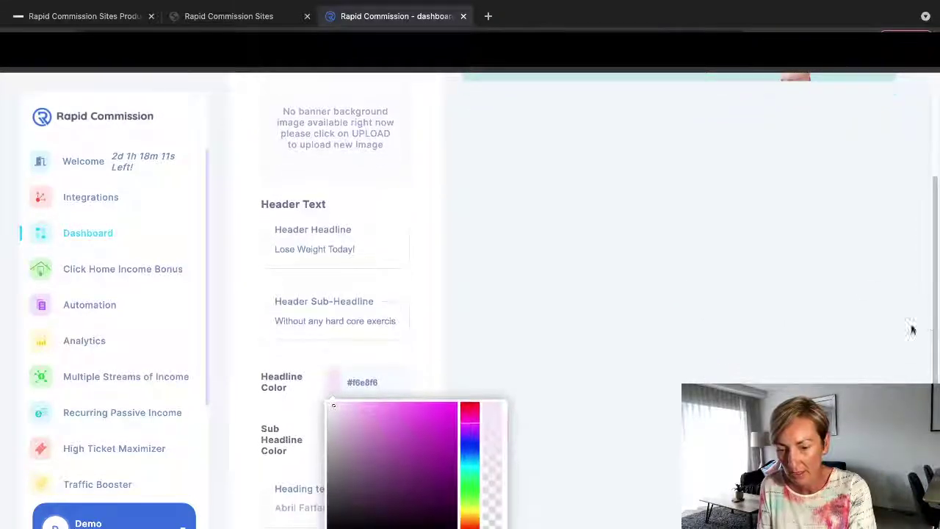
click(424, 423)
scroll(926, 315, up, 3)
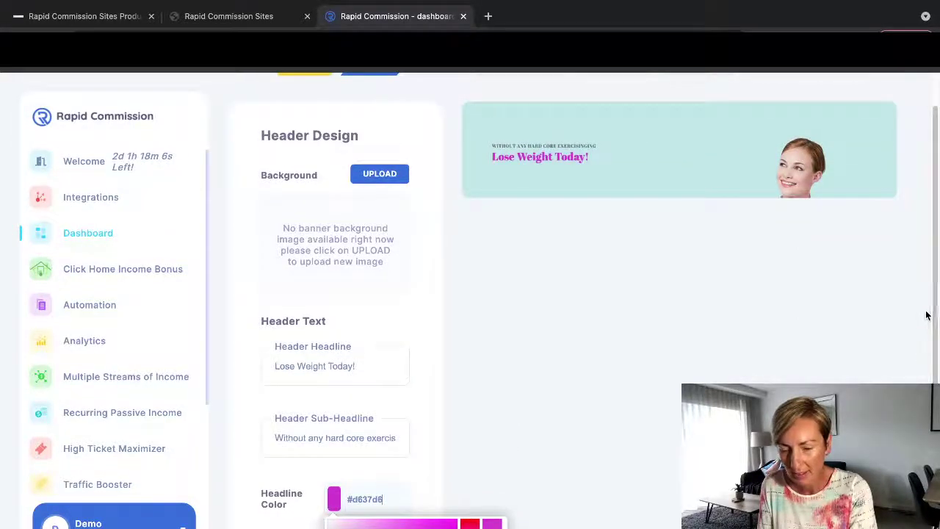
click(428, 401)
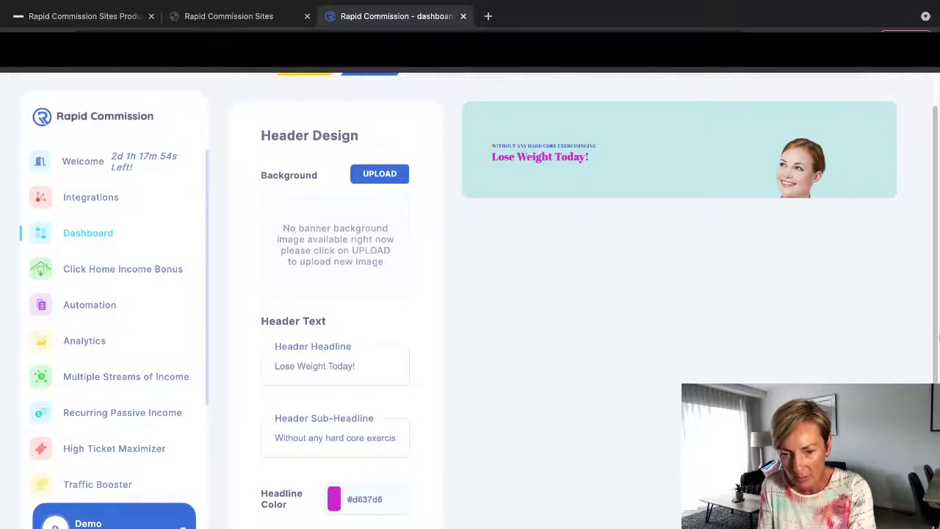
Change the sub-headline colour to grey #797b81
scroll(933, 341, down, 1)
scroll(934, 341, down, 1)
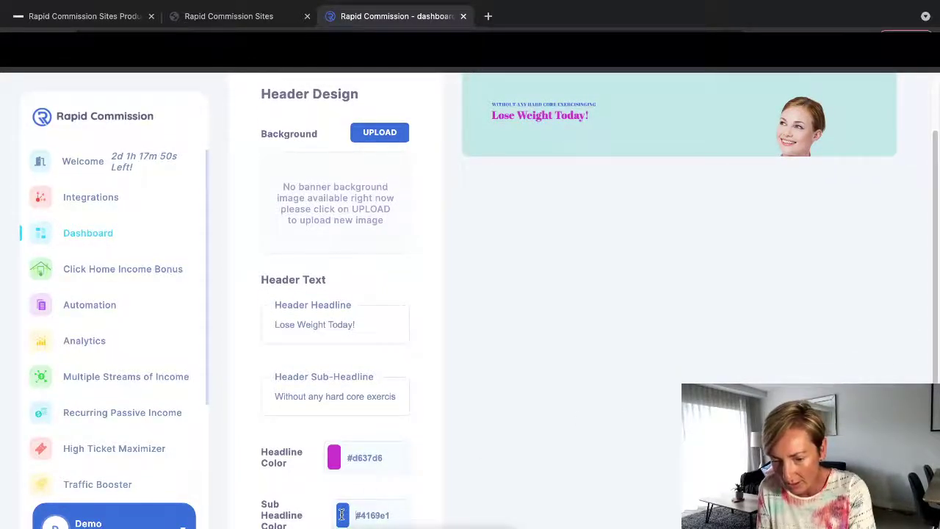
scroll(936, 257, down, 3)
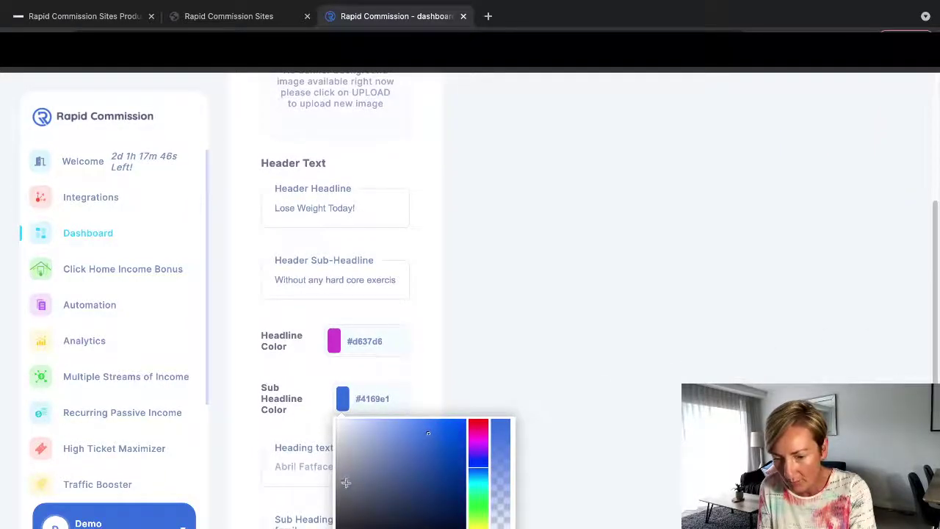
click(345, 484)
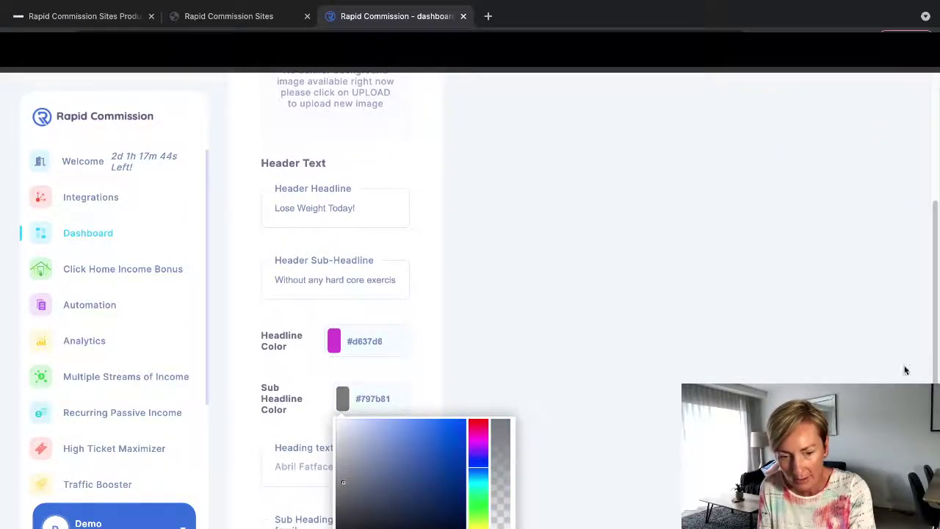
key(Escape)
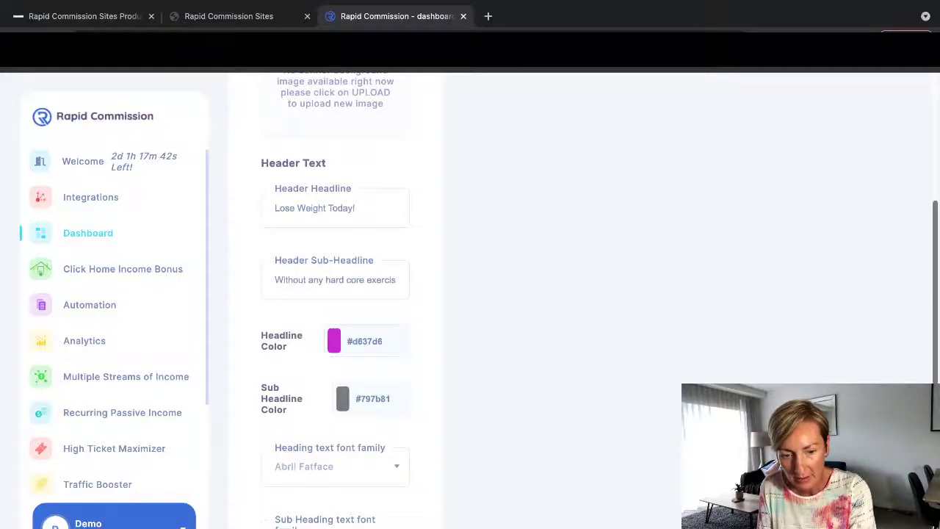
scroll(335, 294, up, 1)
scroll(470, 294, up, 3)
scroll(470, 294, down, 3)
scroll(470, 294, down, 3)
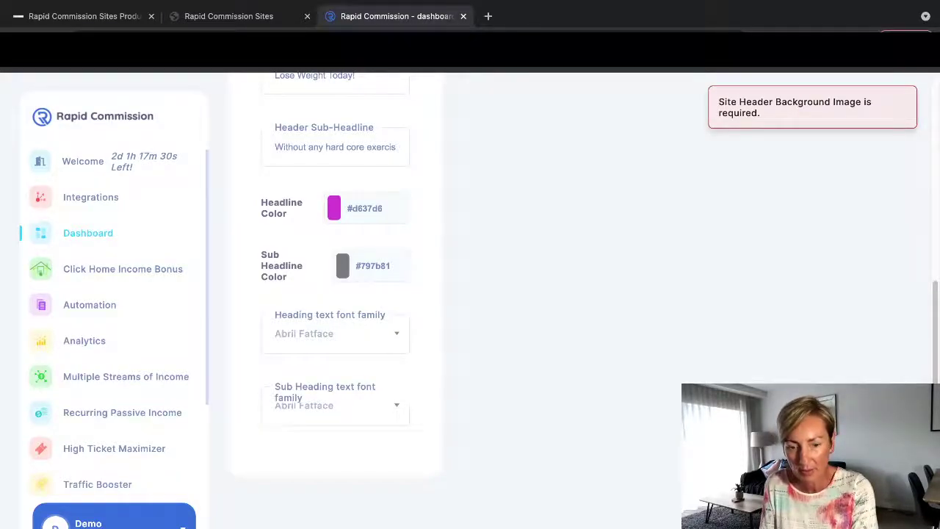
Search stock images for 'Weight Loss' and use the loose-jeans photo as header background
scroll(929, 371, up, 2)
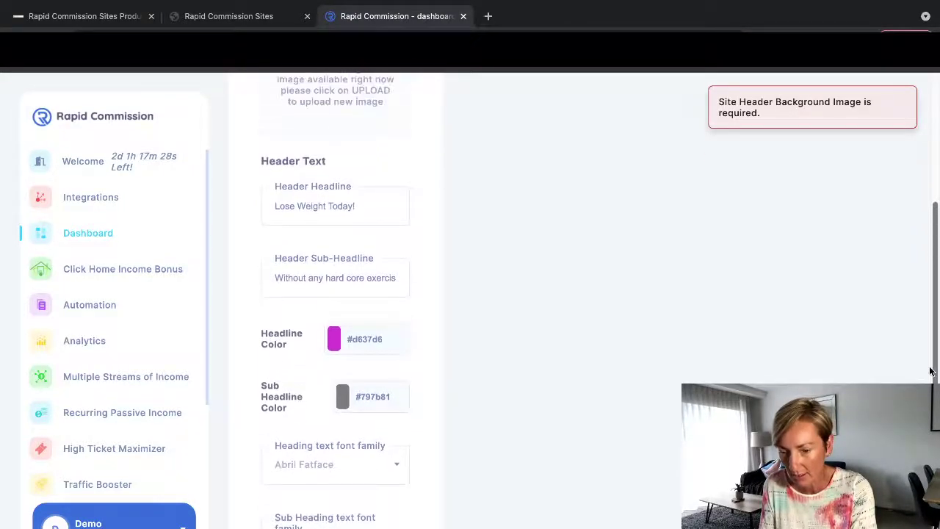
scroll(927, 294, up, 3)
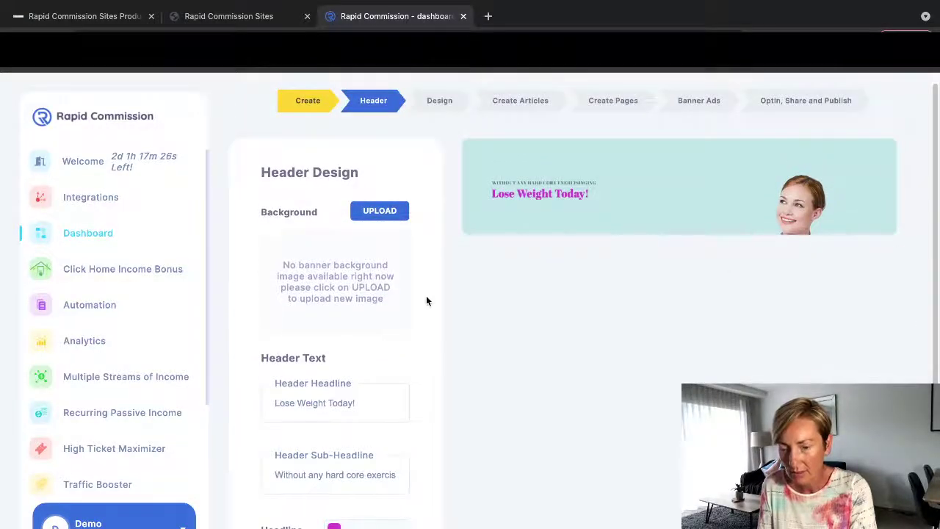
click(385, 211)
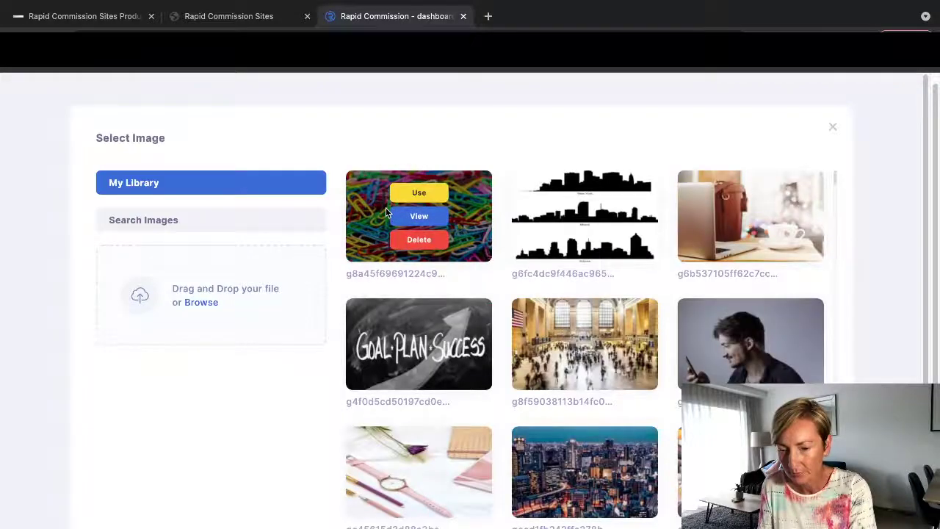
click(170, 223)
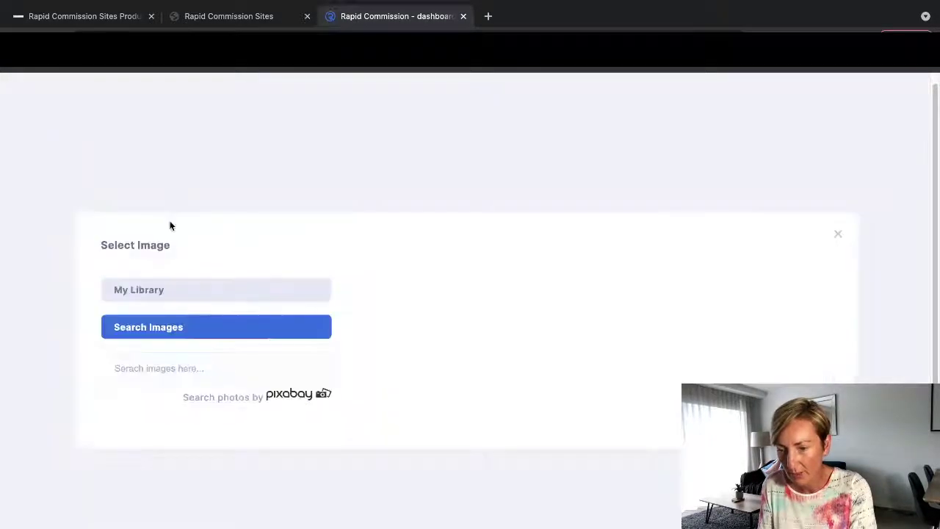
click(176, 362)
text(He)
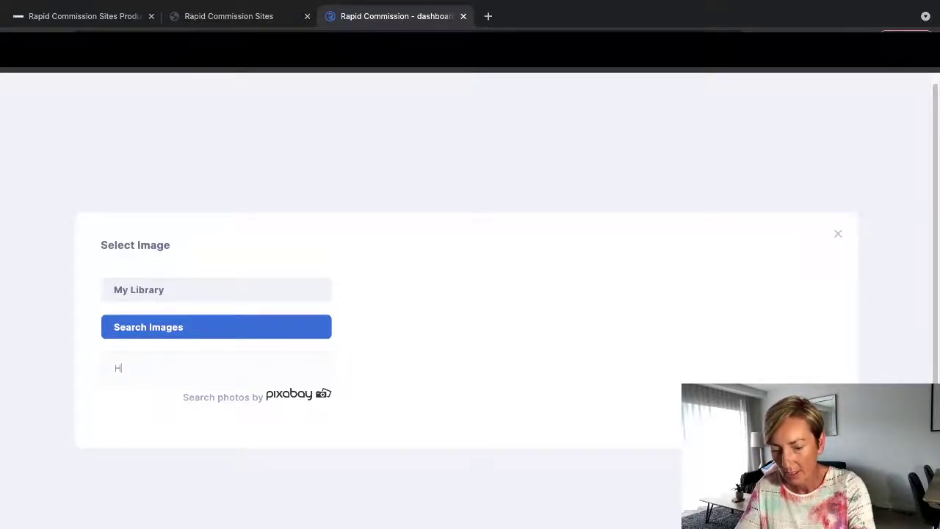
key(BackSpace)
text(Weight Loss)
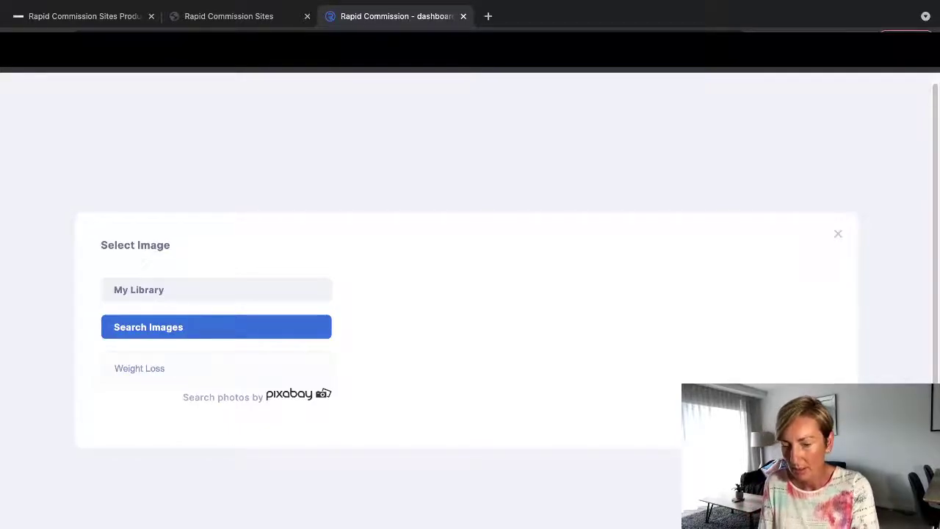
key(Return)
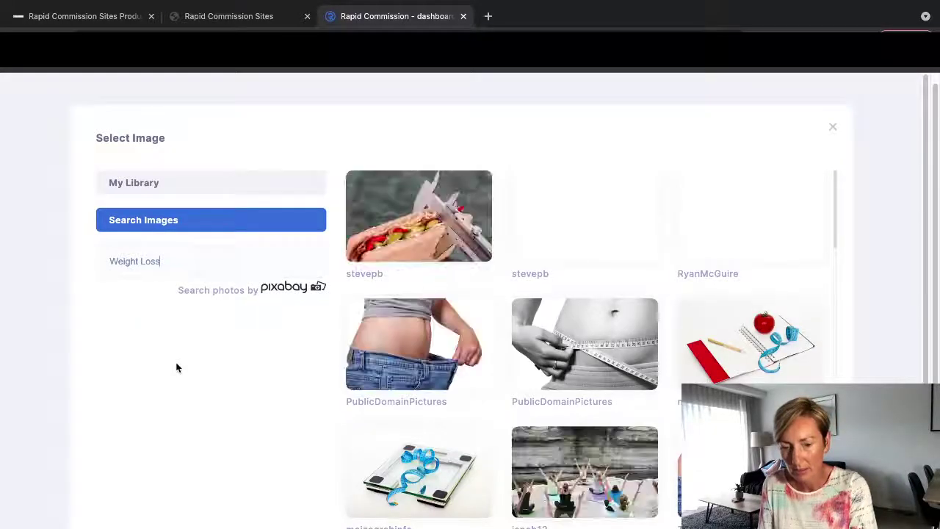
mouse_move(395, 355)
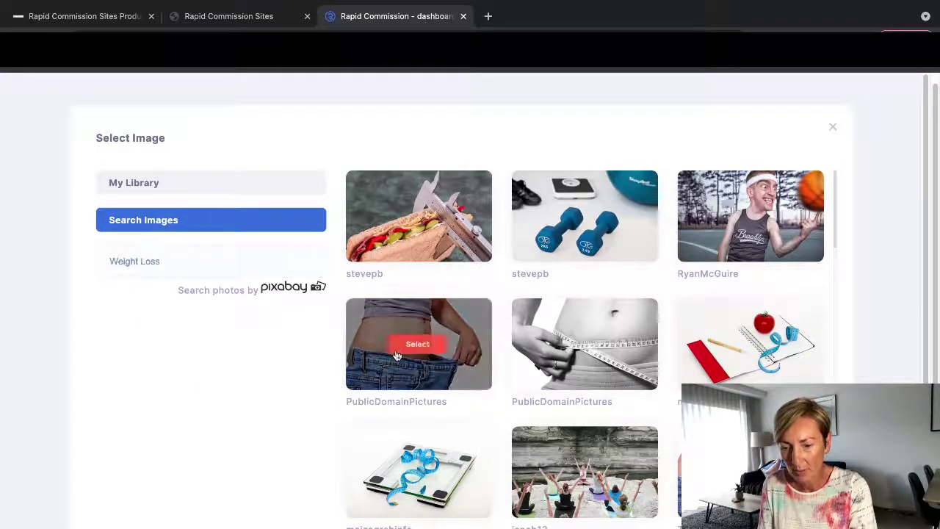
click(436, 344)
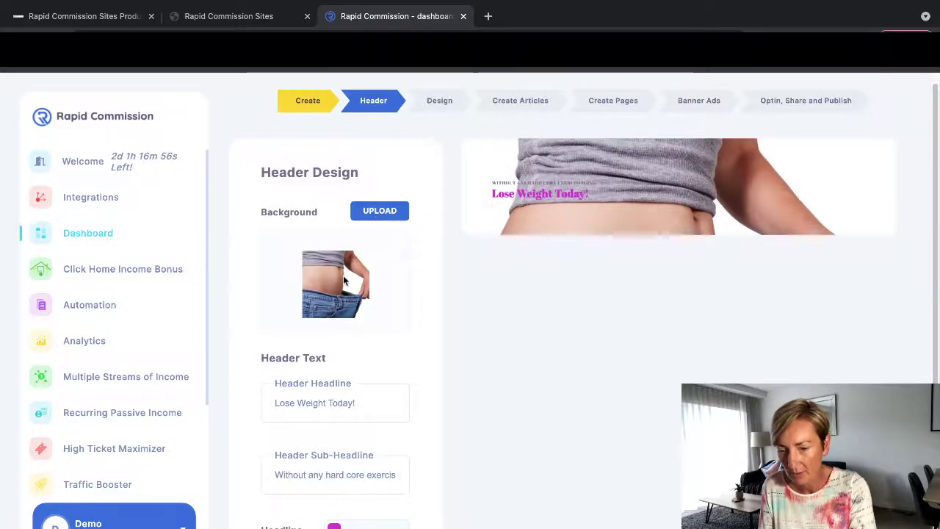
Search stock images for 'Weight' and use the caliper-and-sandwich photo as header background
click(378, 213)
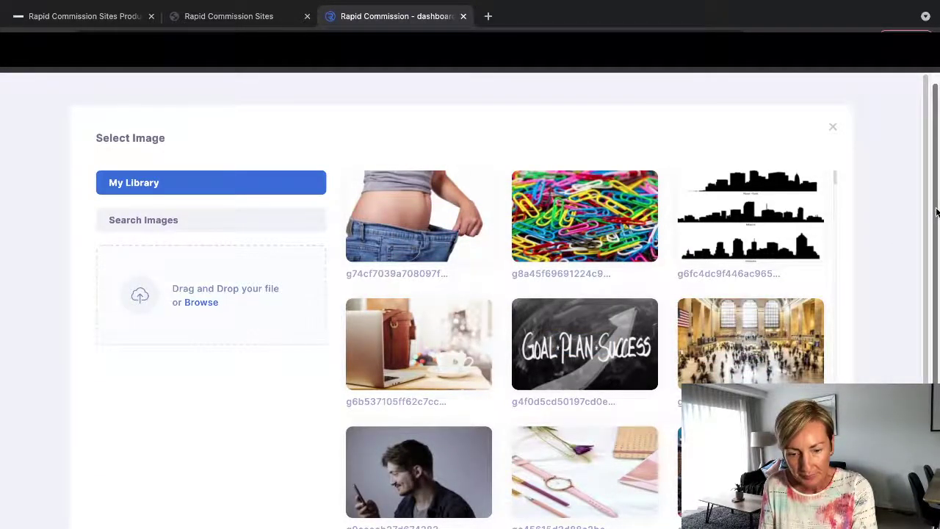
drag(936, 212, 924, 184)
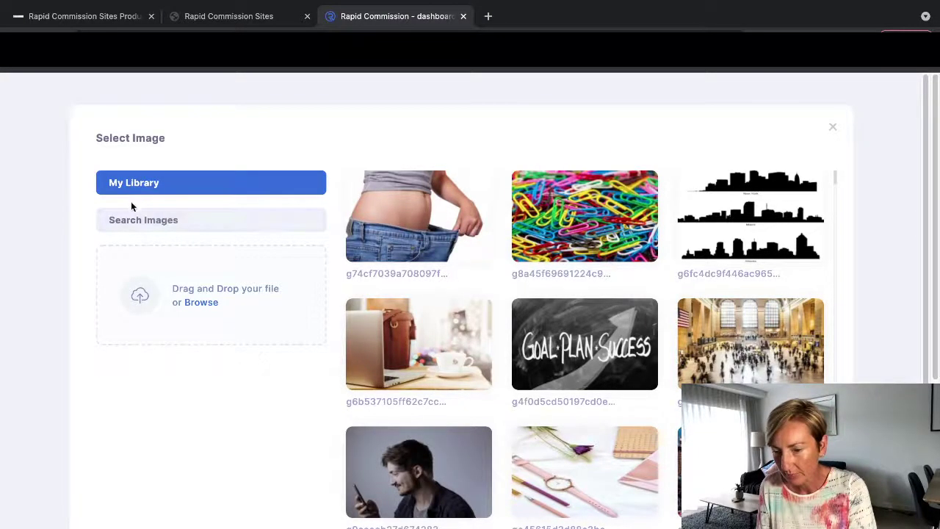
click(144, 224)
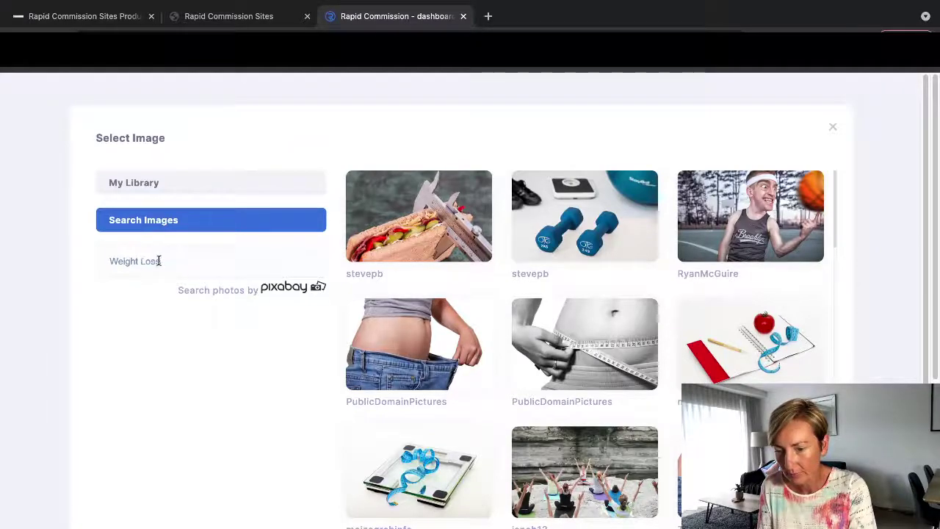
drag(162, 261, 142, 261)
key(BackSpace)
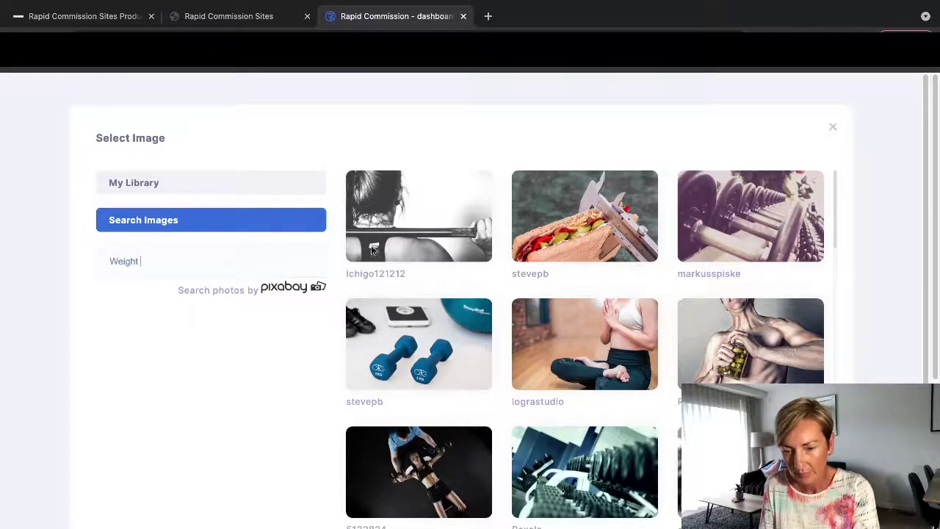
click(575, 223)
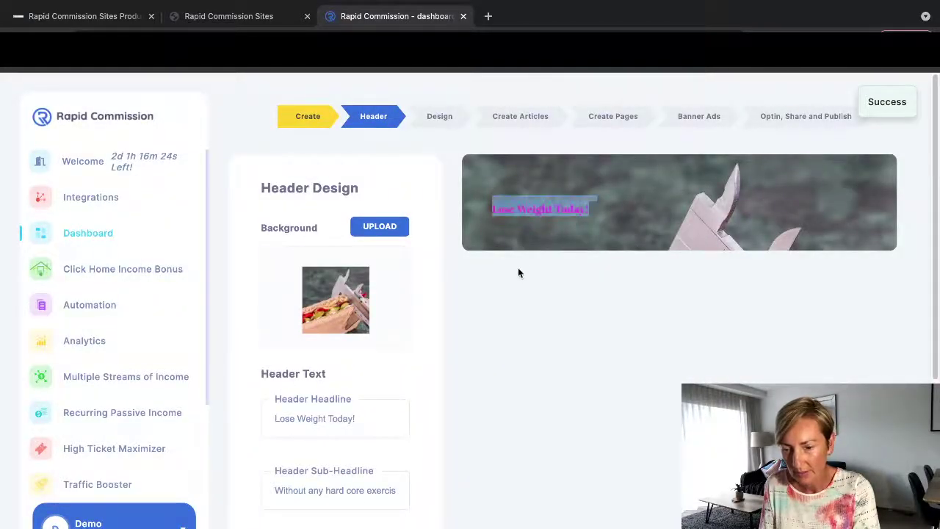
Search 'Health' and use the hands-forming-a-heart-on-stomach photo as header background
click(385, 234)
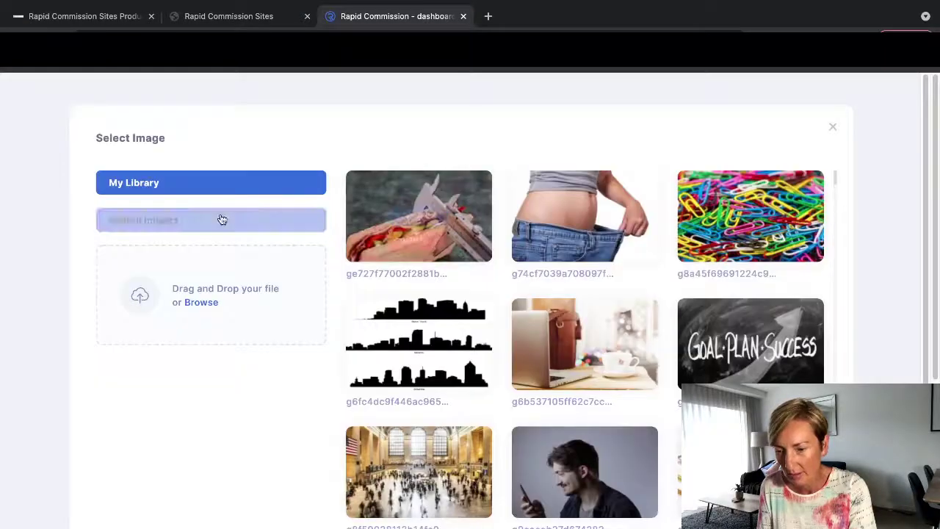
click(222, 219)
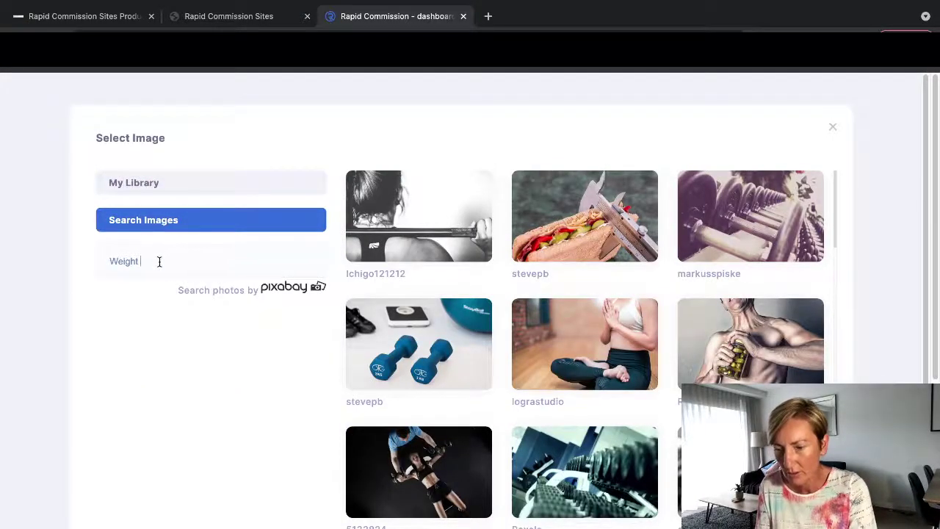
drag(157, 260, 86, 265)
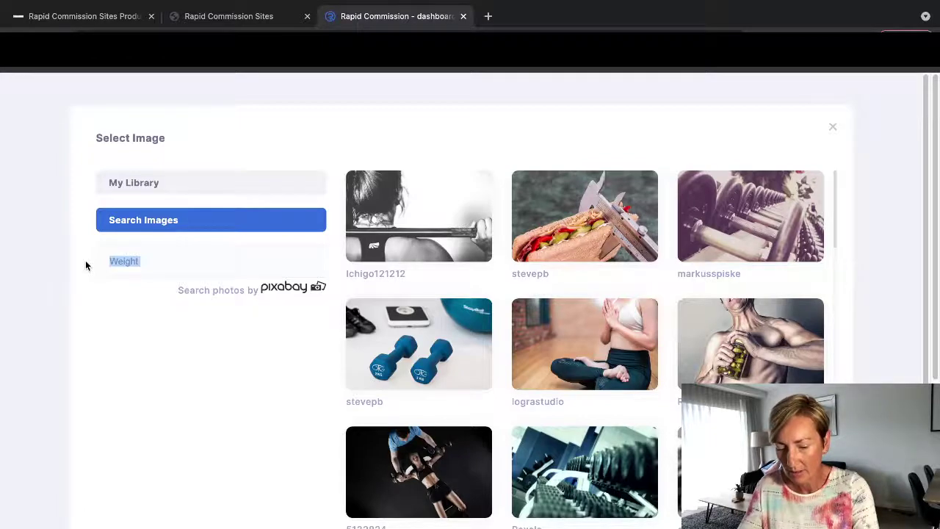
text(Heal)
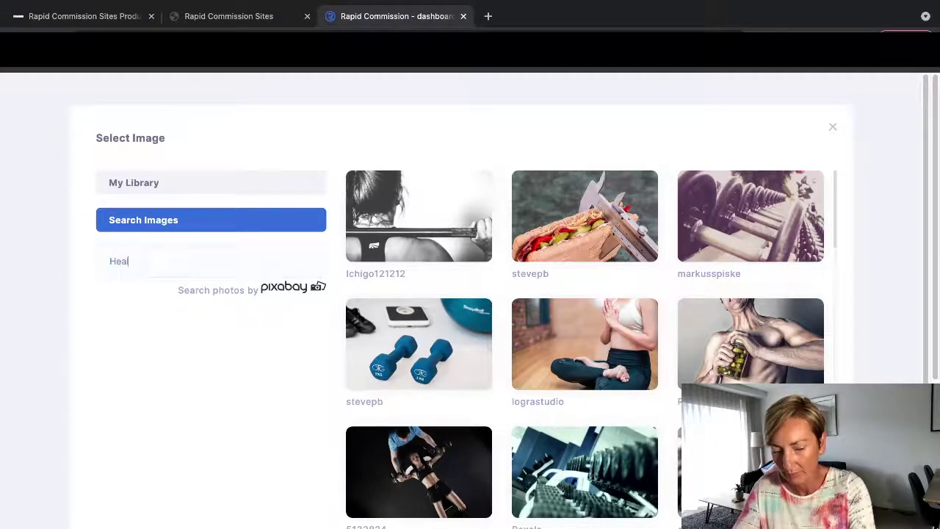
text(th)
key(Return)
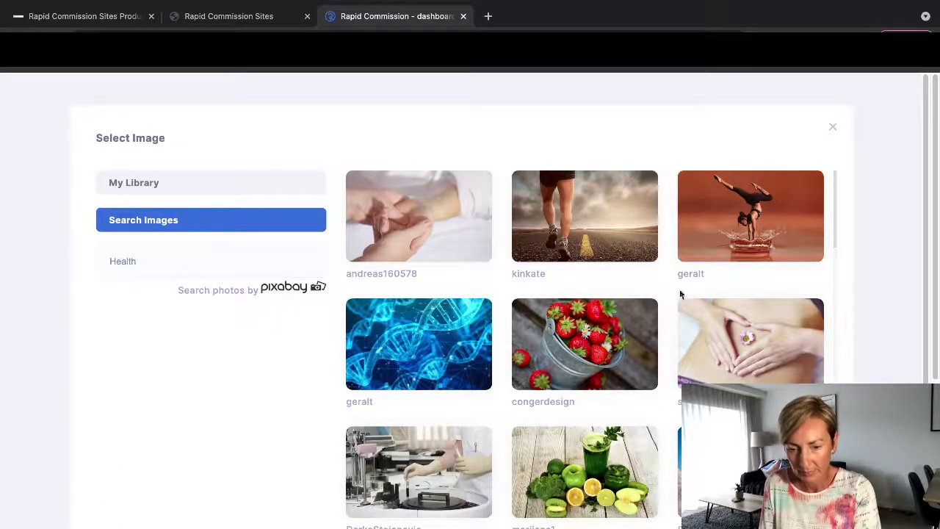
mouse_move(773, 311)
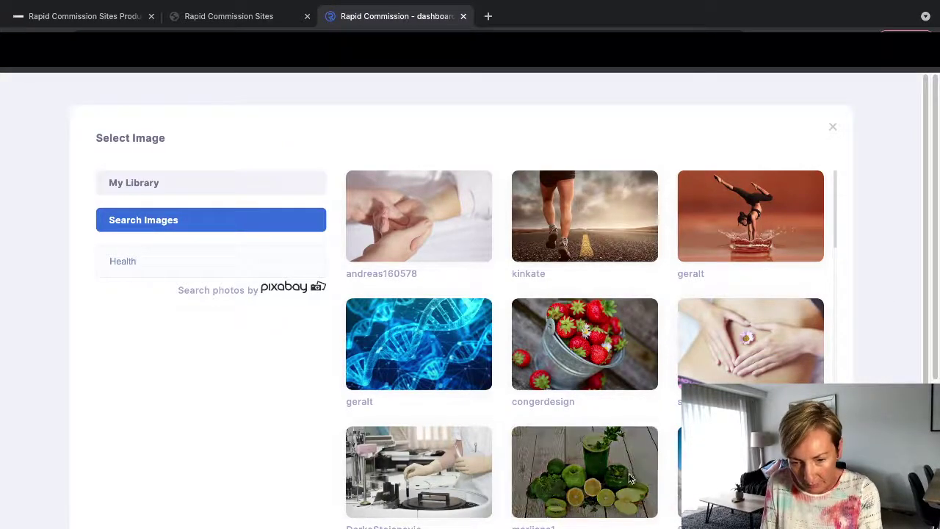
mouse_move(629, 478)
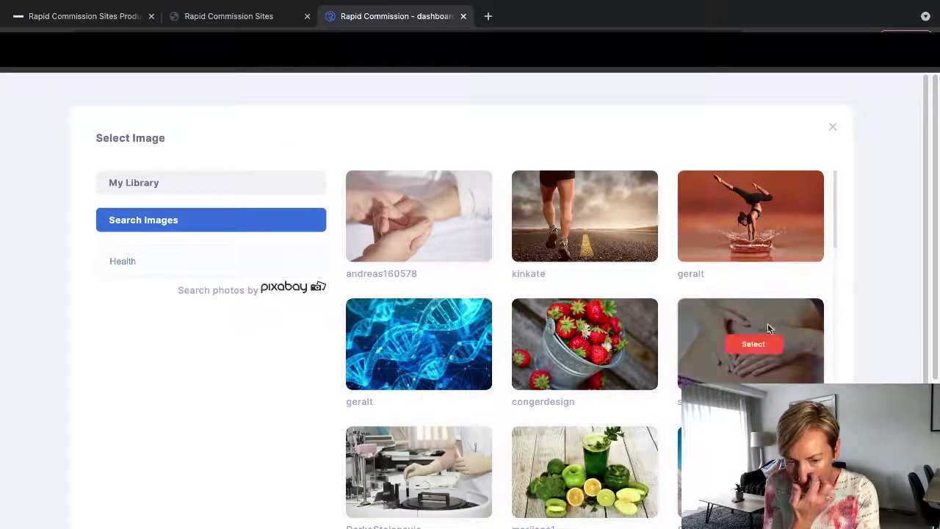
click(748, 342)
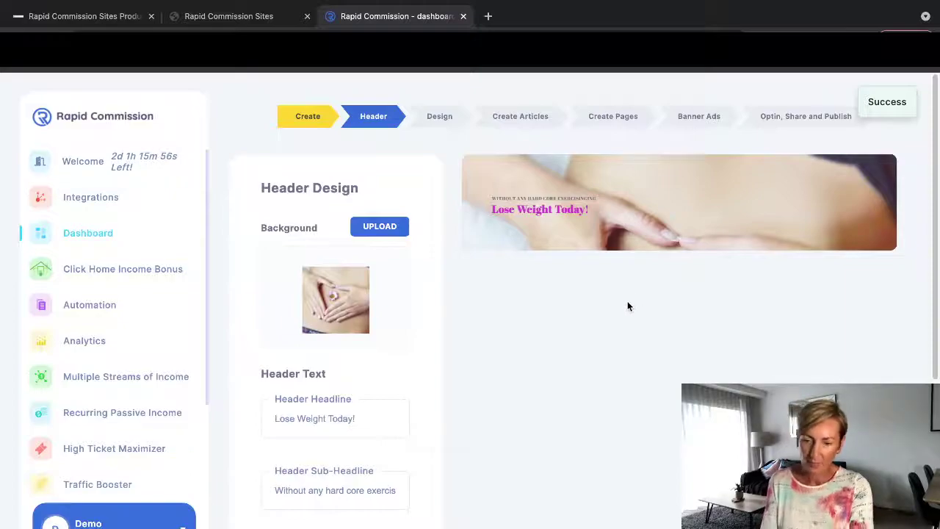
Check the 'Lose Weight Today!' banner headline in the preview, then scroll down the page
drag(720, 211, 720, 202)
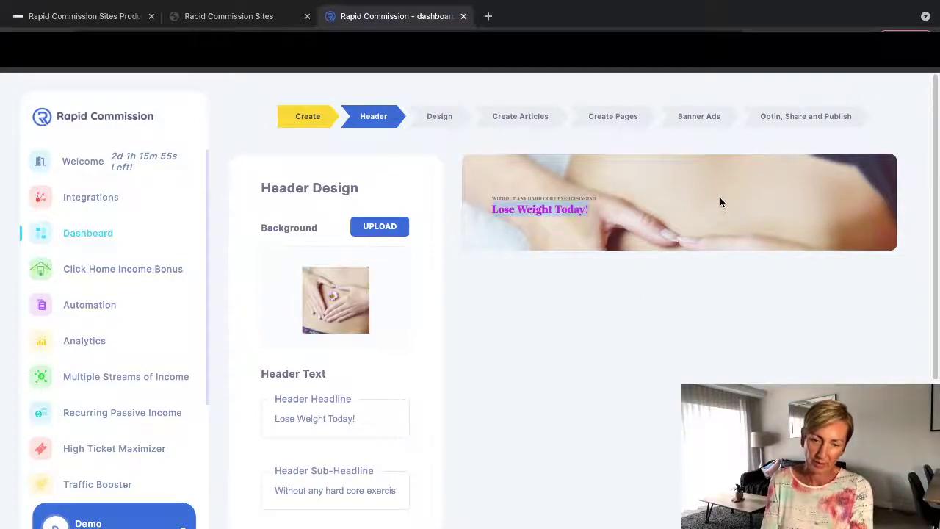
click(775, 199)
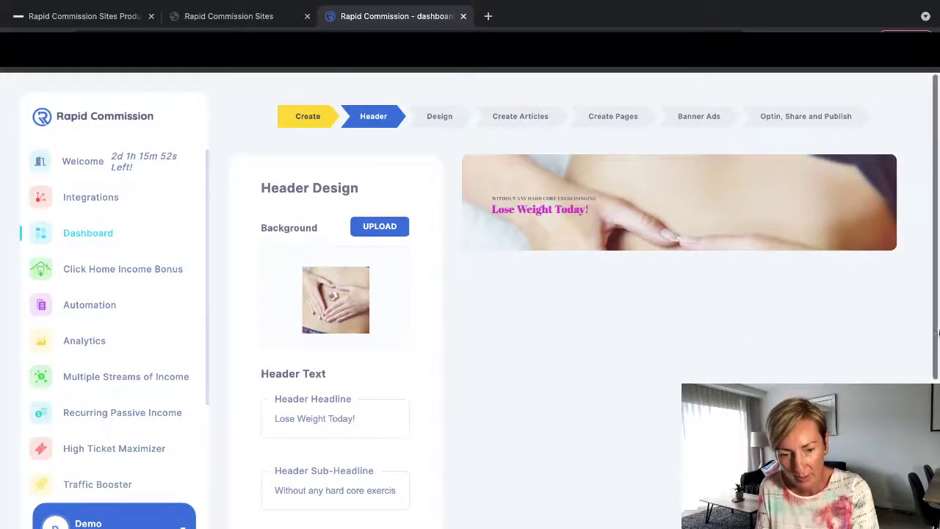
scroll(573, 294, down, 3)
scroll(573, 294, down, 2)
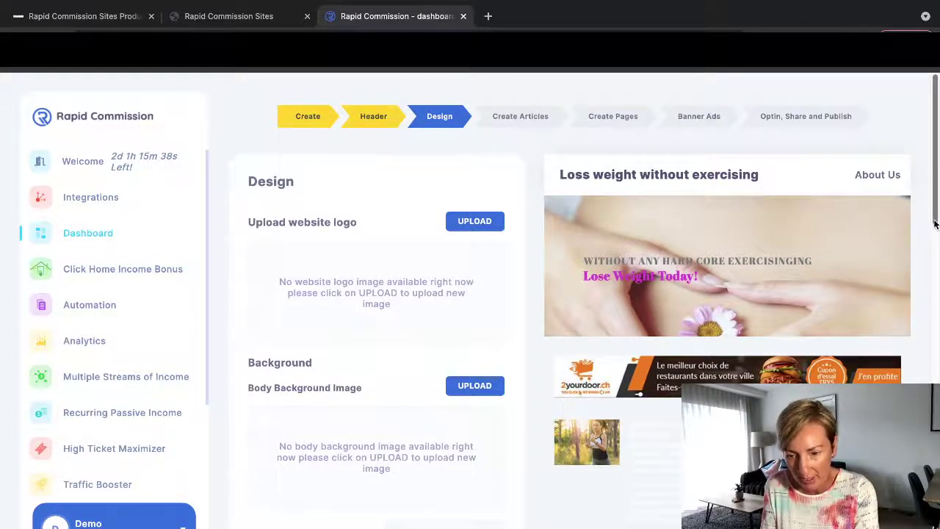
Pick dark teal #166288 as the Body Background Color in the colour chooser
drag(935, 224, 930, 267)
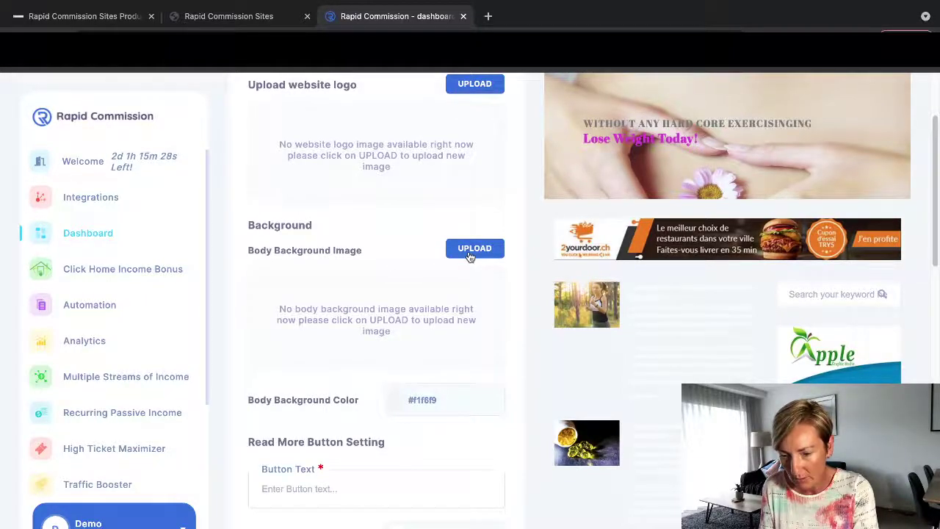
click(439, 399)
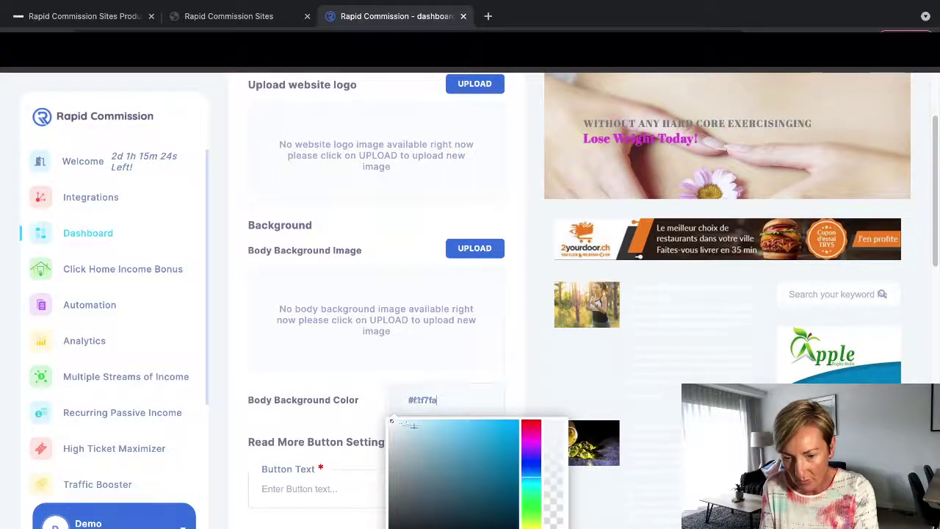
drag(416, 428, 484, 459)
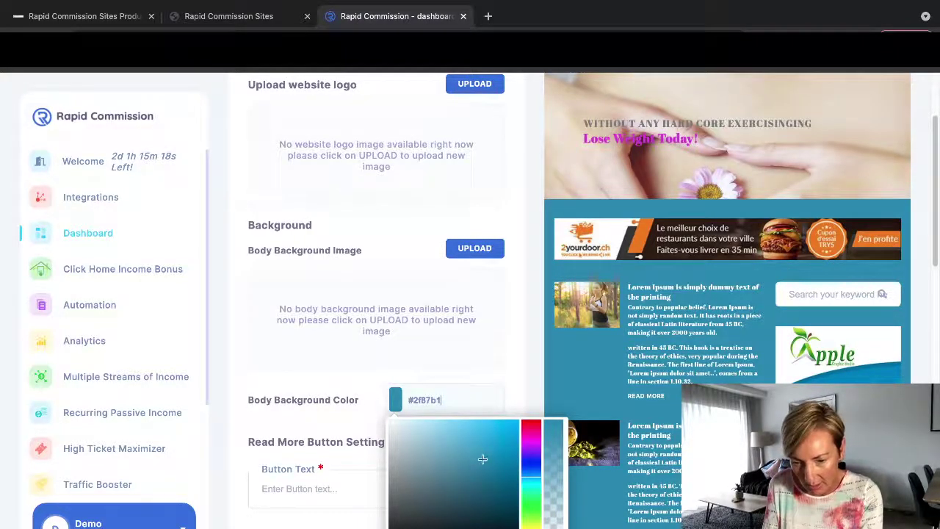
mouse_move(482, 459)
mouse_down()
mouse_move(487, 482)
mouse_move(497, 479)
mouse_up()
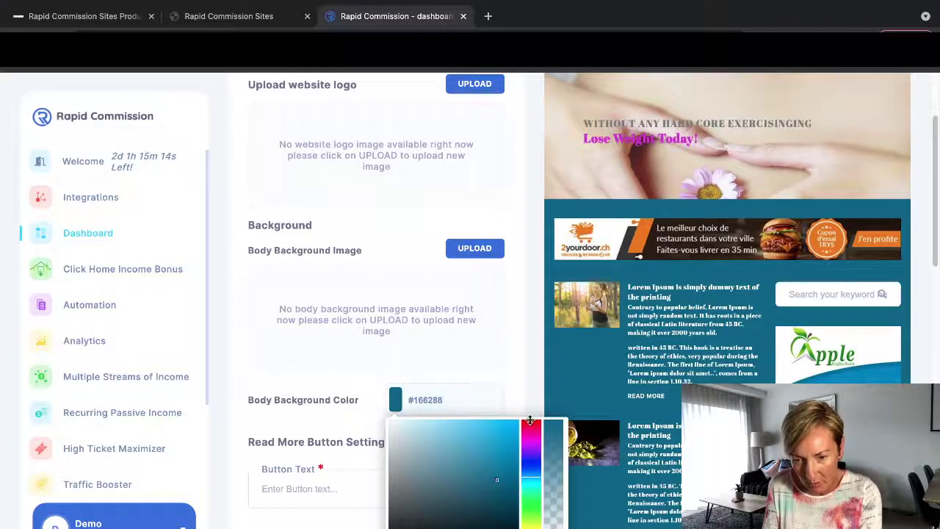
click(525, 333)
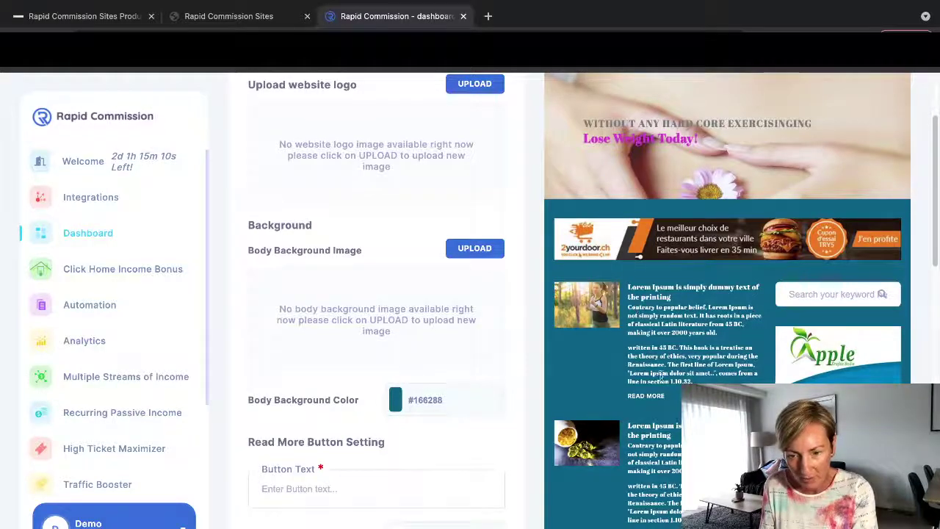
Enter 'Buy NOW!' as the read-more button text
click(399, 486)
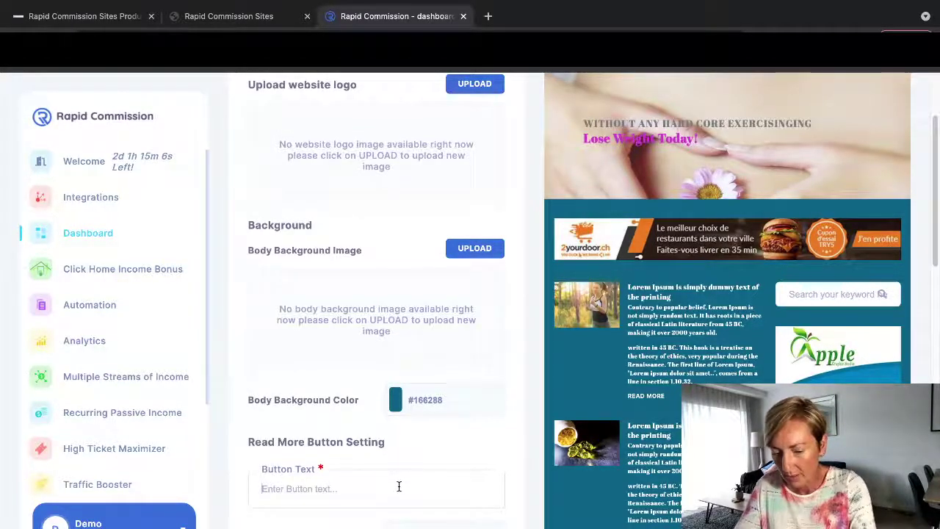
text(Buy Now)
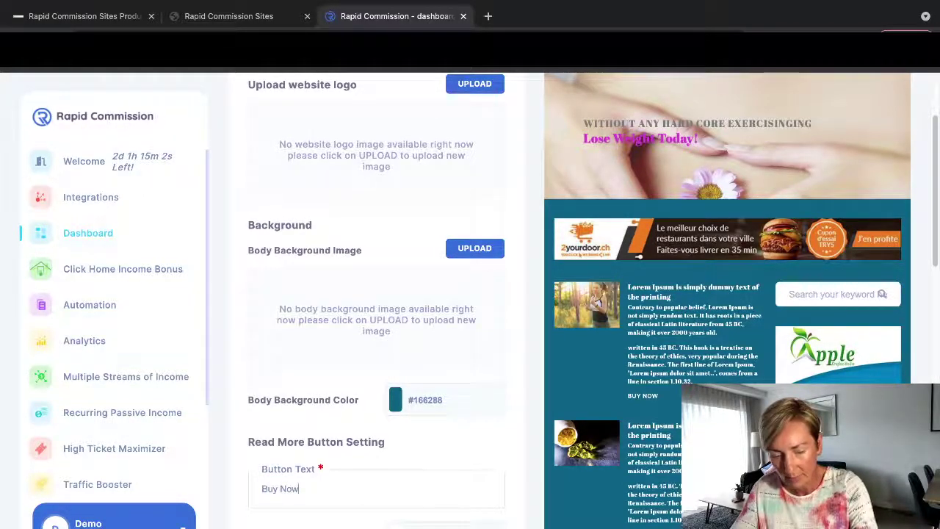
key(BackSpace)
key(BackSpace)
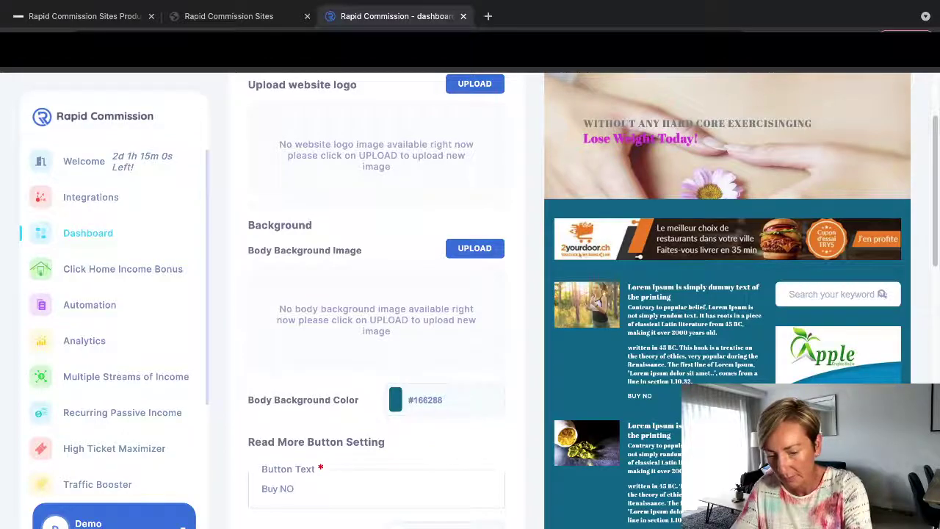
text(W!)
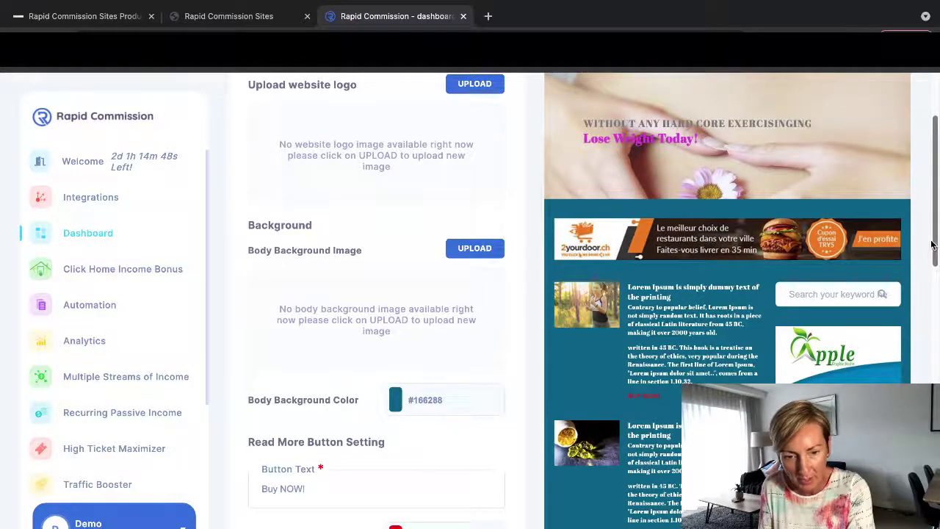
Change the button text colour from red to light yellow #e8db49
scroll(772, 373, down, 3)
click(395, 310)
scroll(887, 331, down, 1)
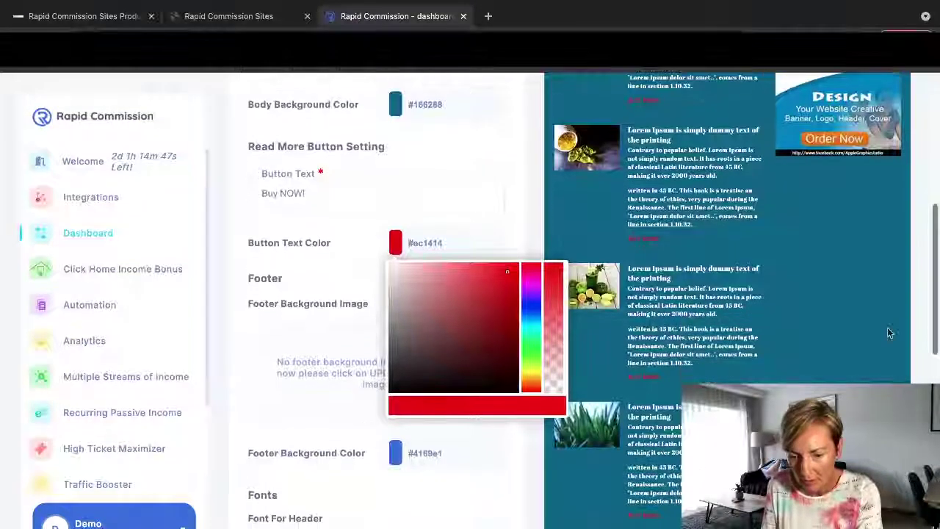
click(529, 374)
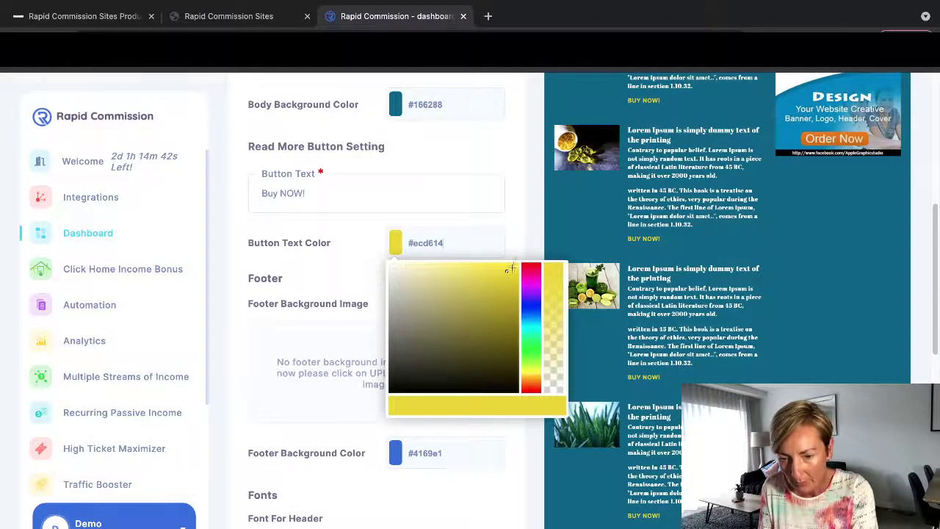
mouse_move(505, 273)
mouse_down()
mouse_move(449, 264)
mouse_move(477, 274)
mouse_up()
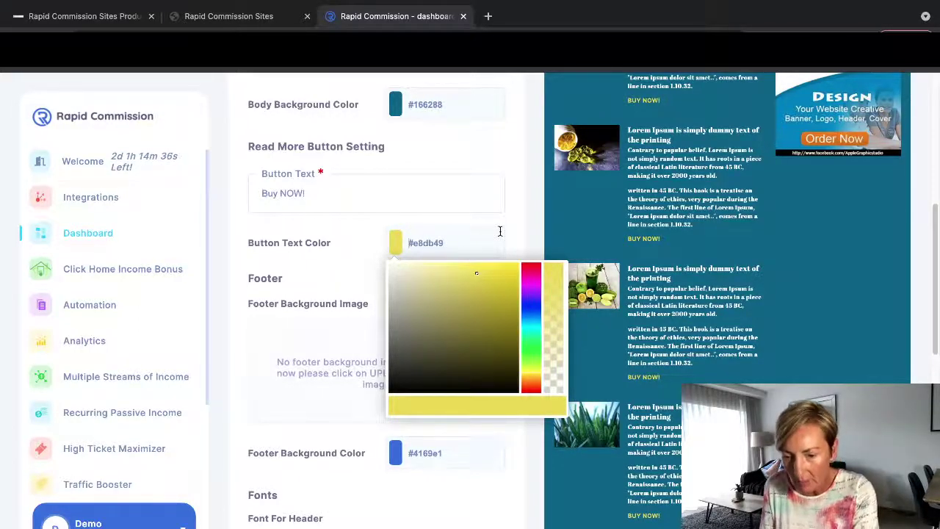
click(501, 162)
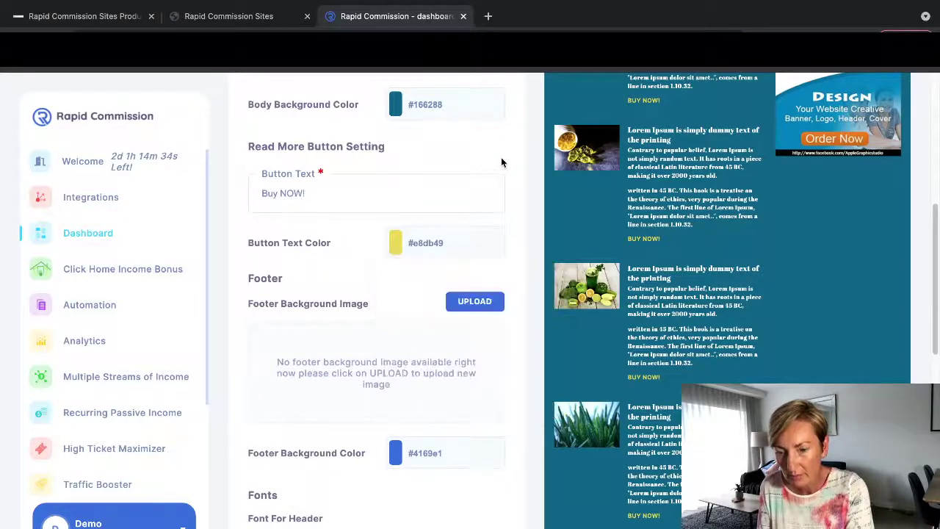
click(260, 418)
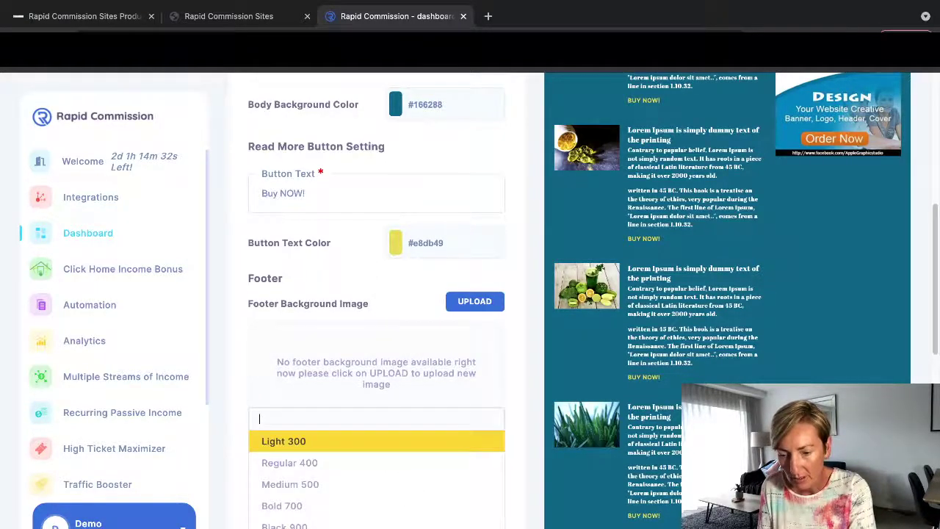
click(517, 363)
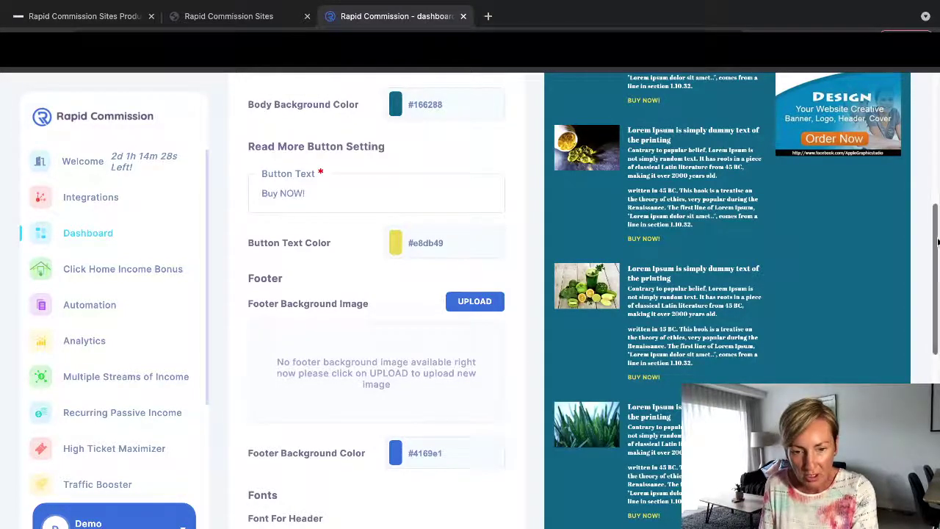
scroll(933, 180, up, 3)
scroll(933, 180, up, 2)
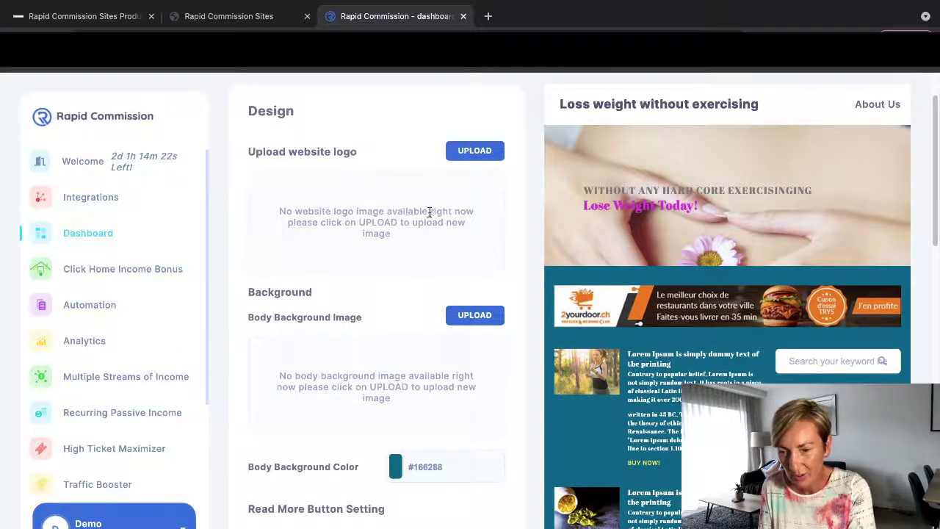
Use the jeans waistline photo from My Library as the website logo, replacing the heart-hands photo
click(483, 150)
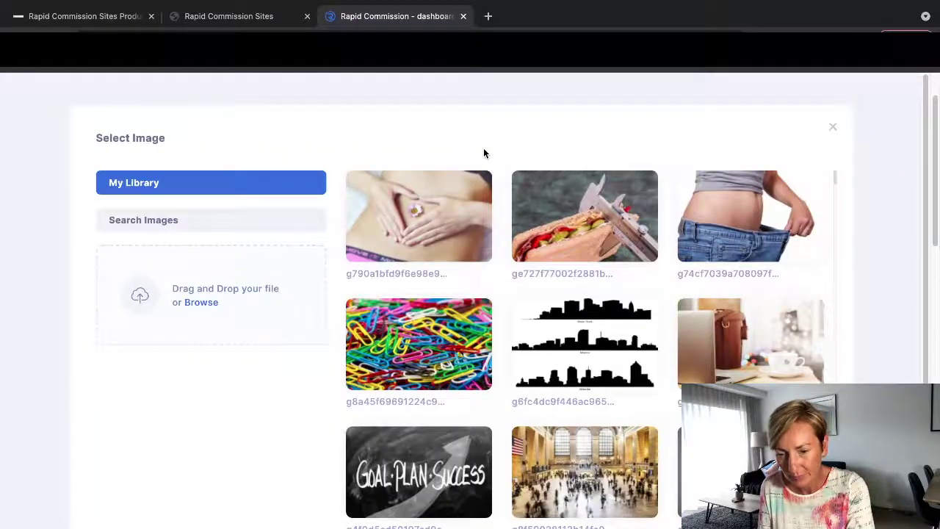
mouse_move(423, 209)
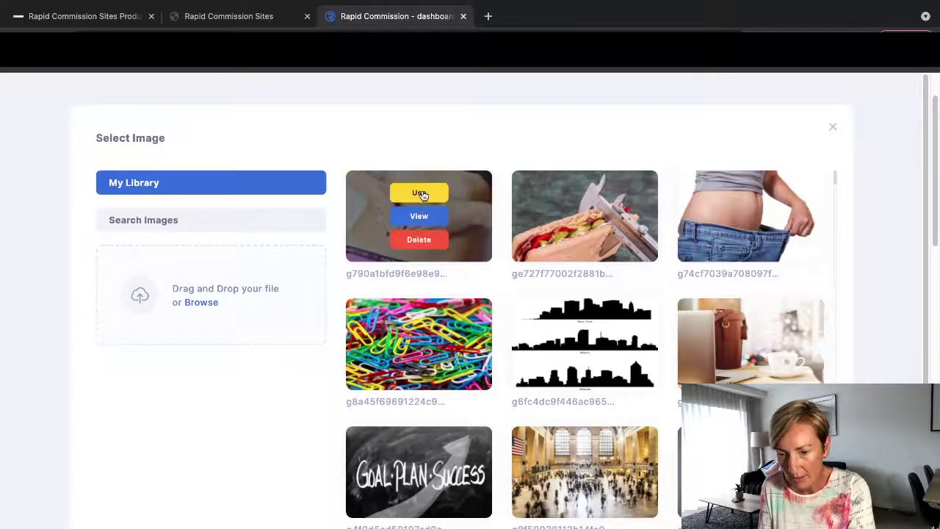
click(422, 192)
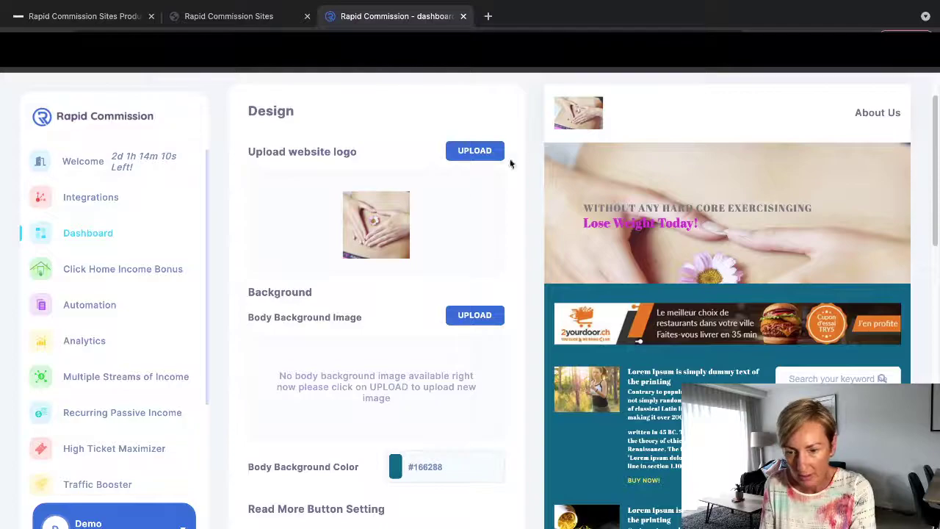
click(472, 153)
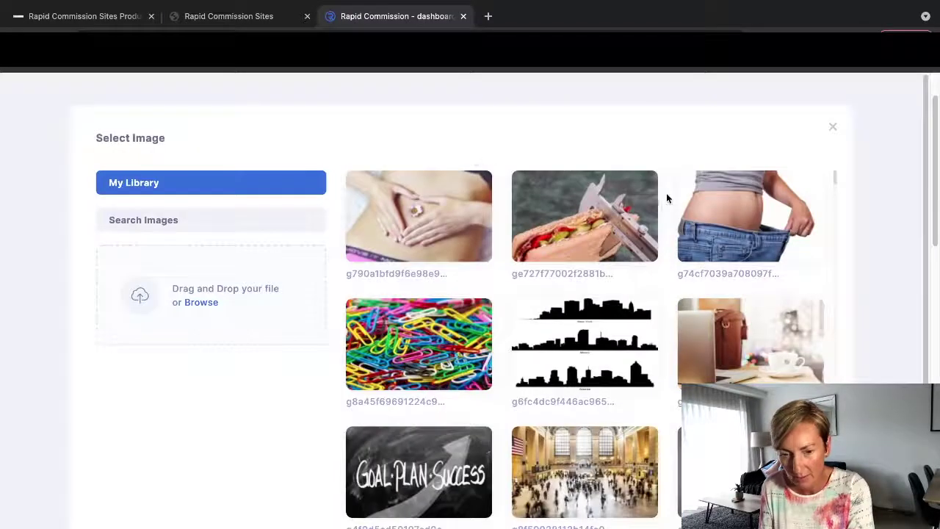
click(740, 192)
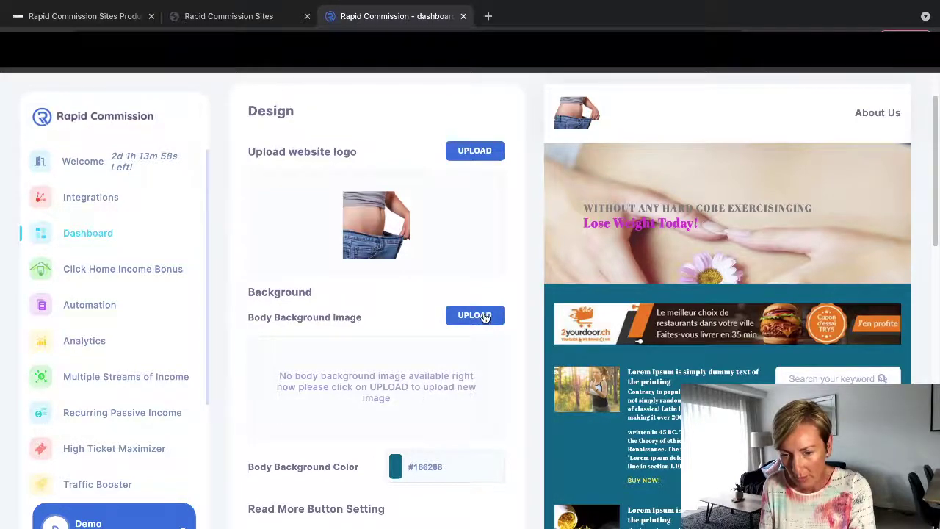
Search stock photos for 'health' and set the strawberry photo as the body background image
click(483, 316)
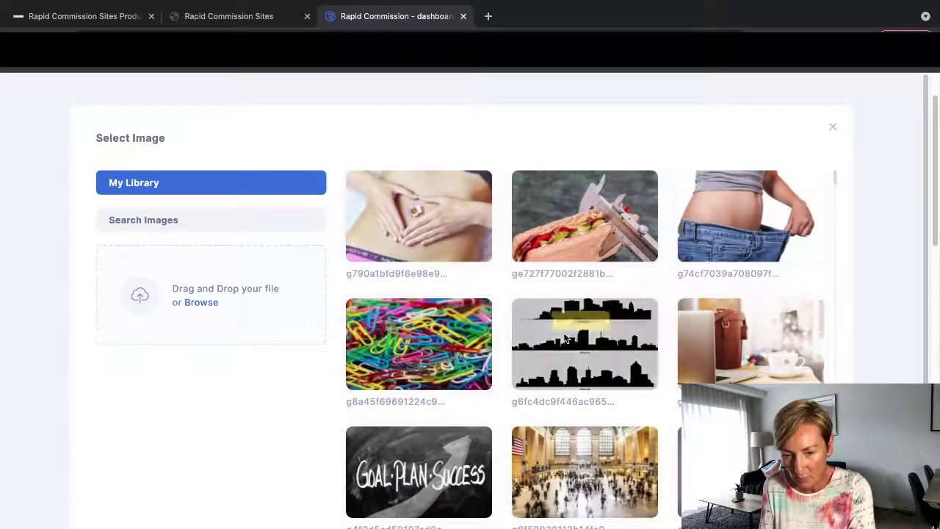
mouse_move(615, 490)
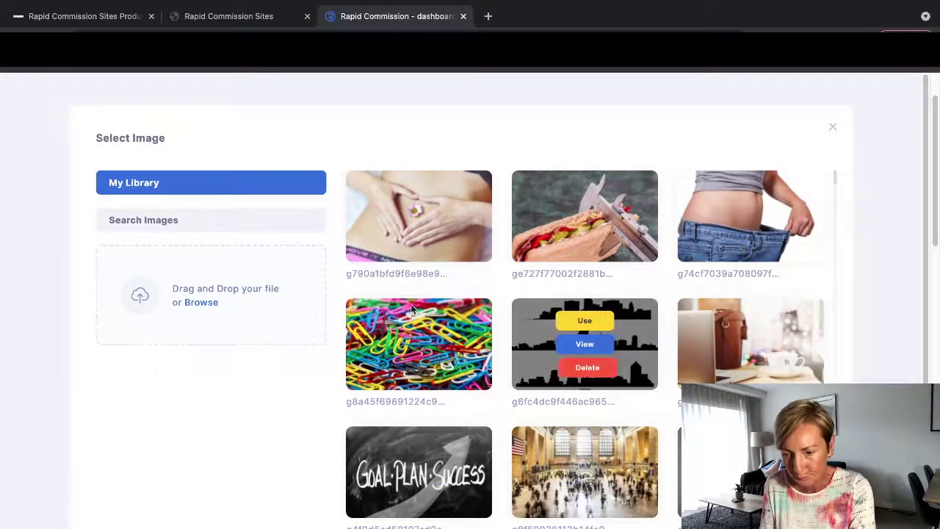
click(148, 222)
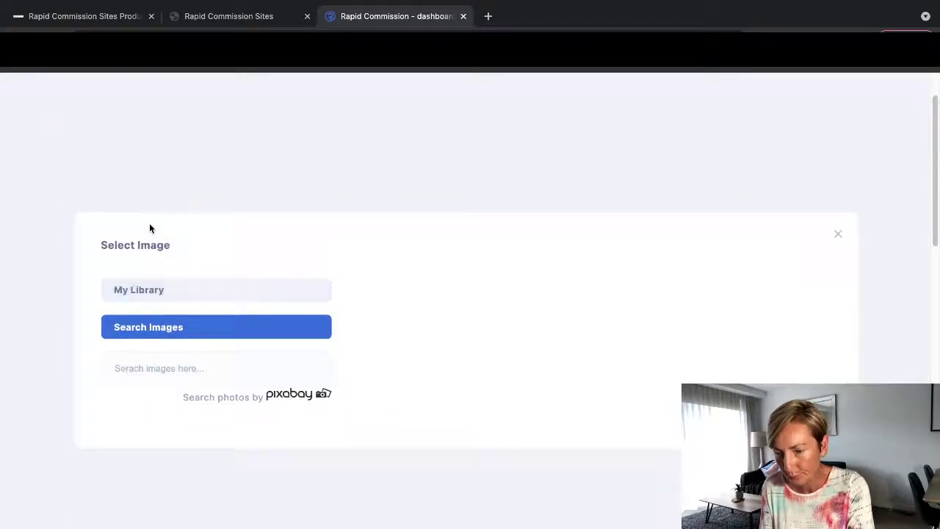
click(146, 367)
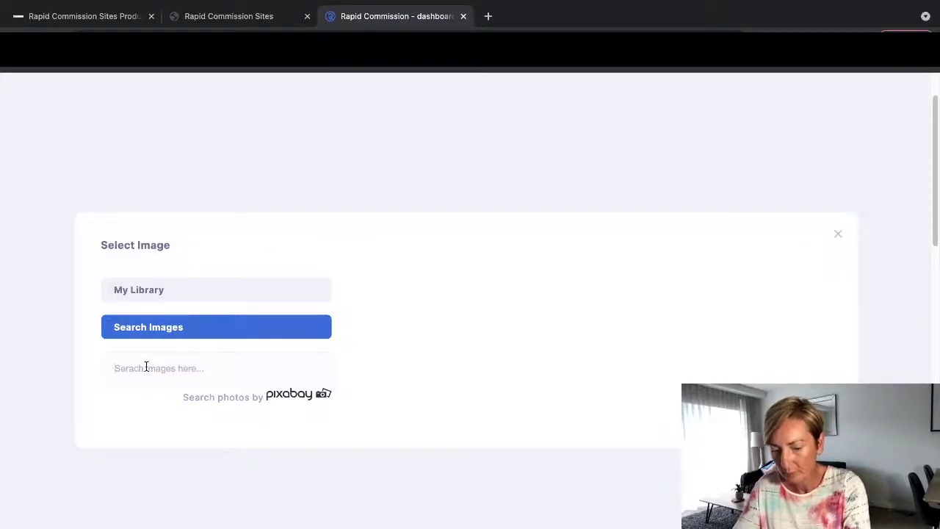
text(back)
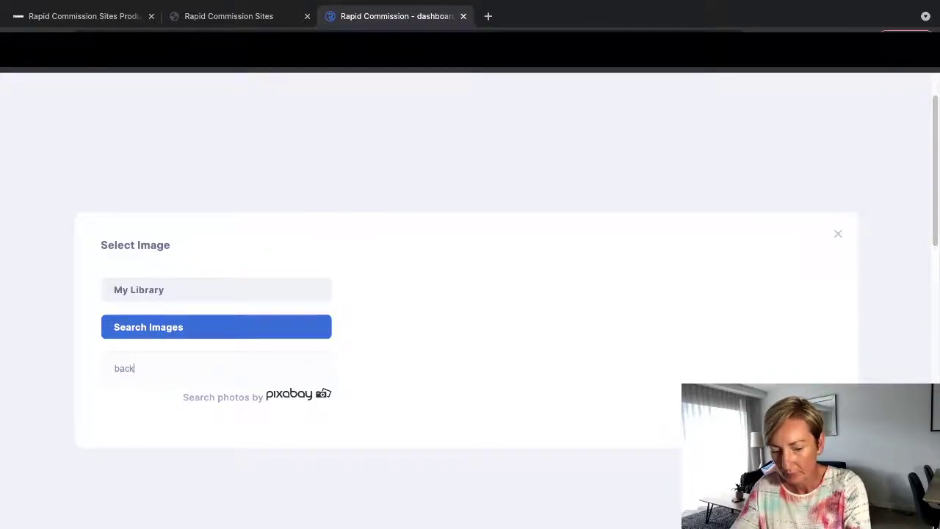
key(BackSpace)
key(BackSpace)
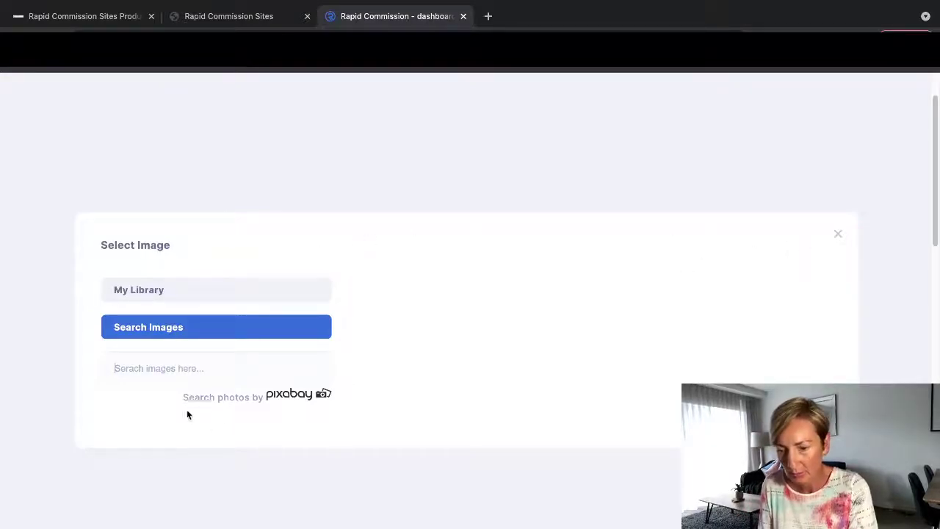
text(health)
key(Return)
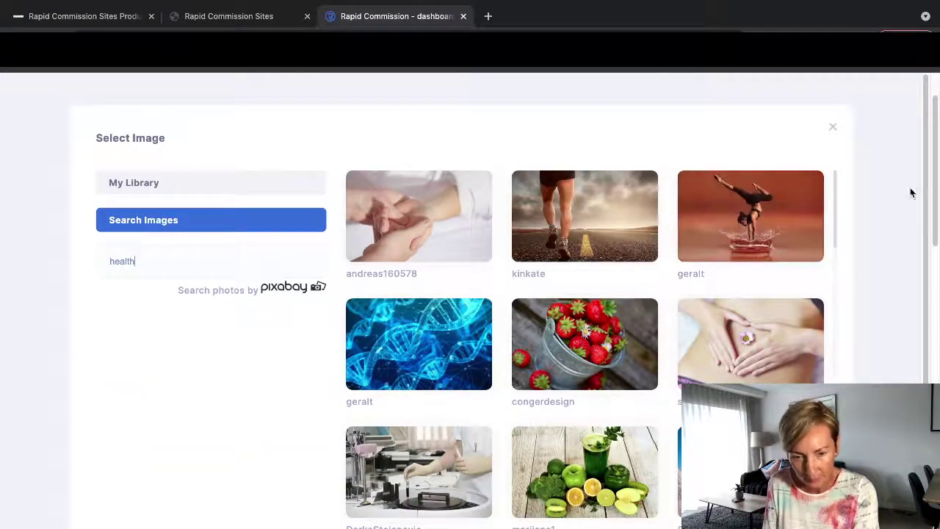
scroll(927, 177, down, 1)
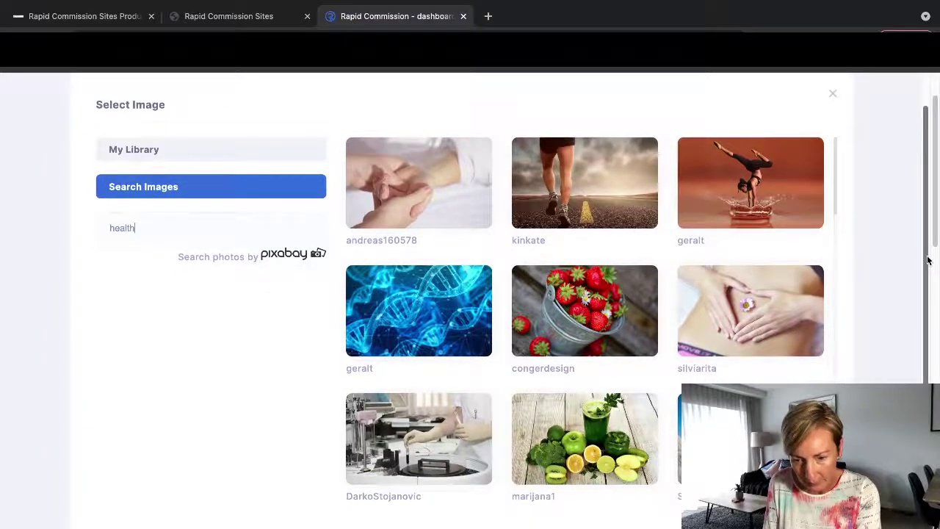
click(586, 313)
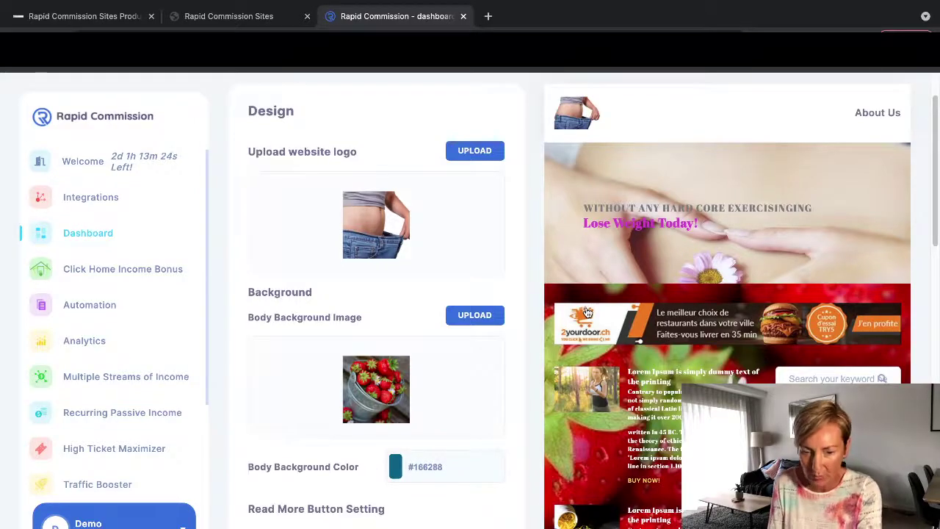
Swap the body background image for the green smoothie photo from the health results
click(476, 316)
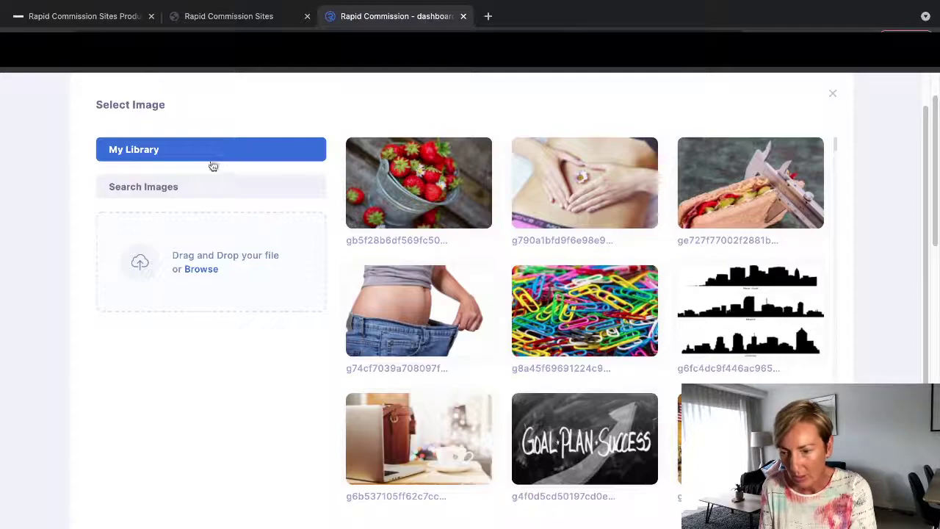
click(183, 187)
mouse_move(396, 284)
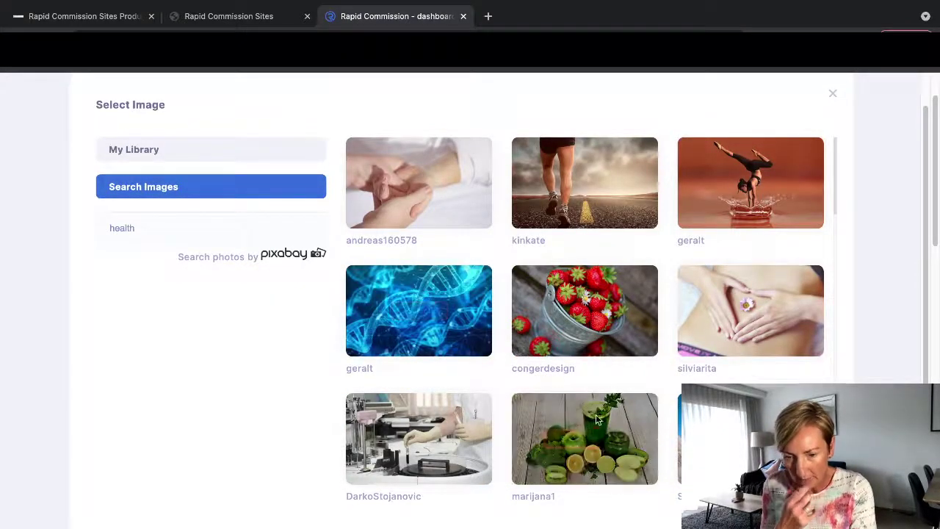
click(589, 440)
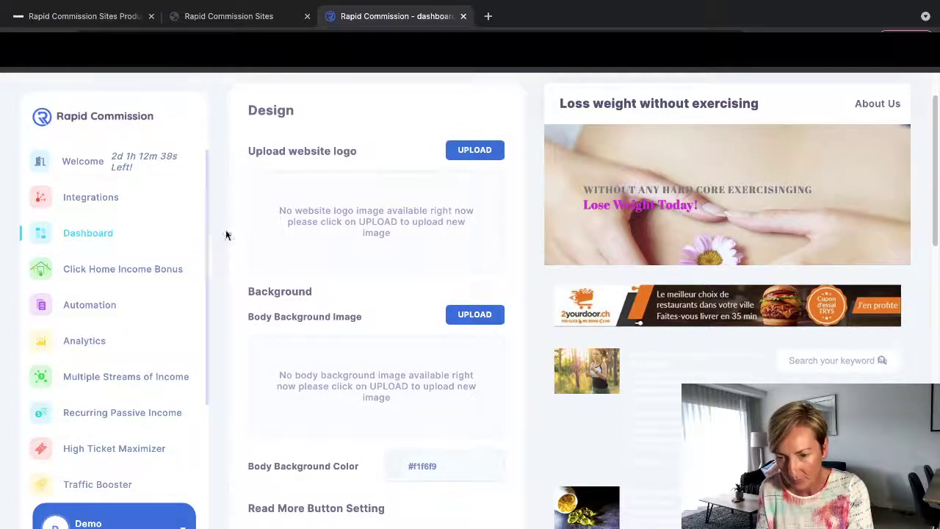
Set the jeans photo as the website logo again
click(474, 150)
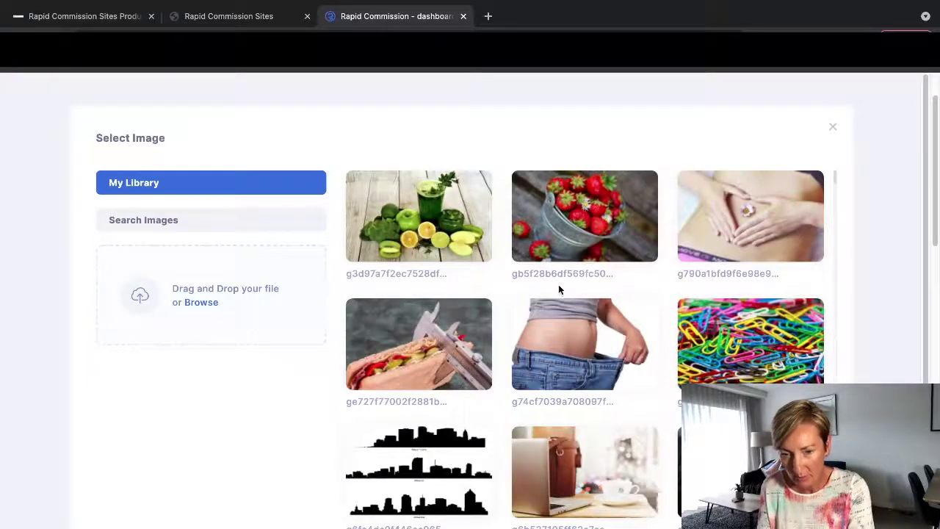
mouse_move(572, 330)
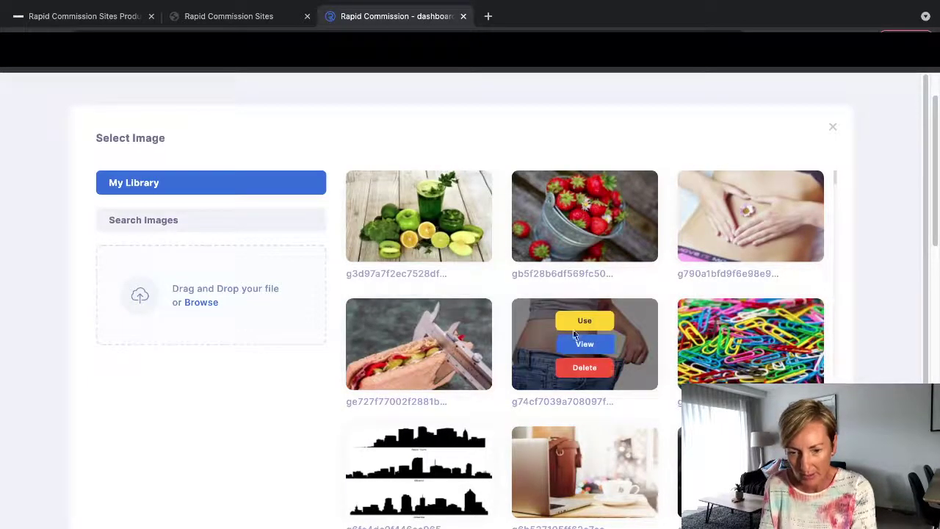
click(615, 324)
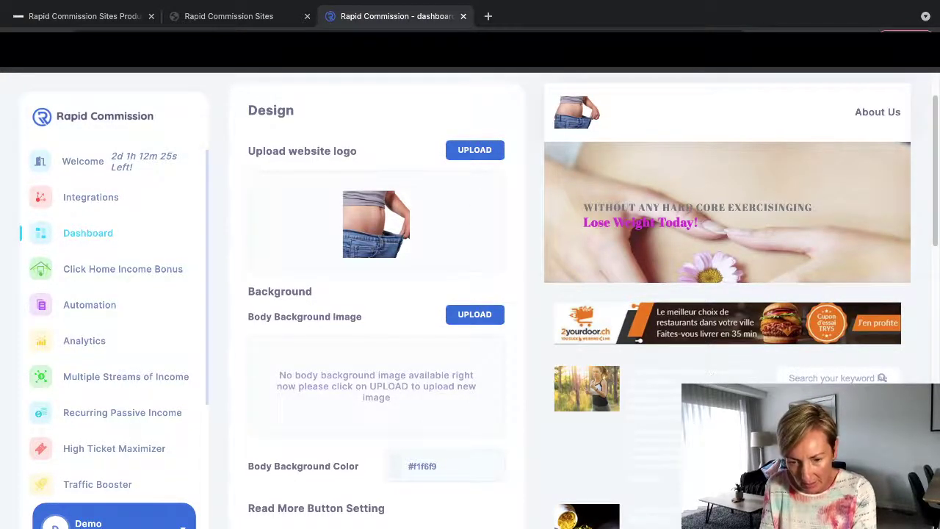
Change the body background colour to teal #1a87ac
click(433, 475)
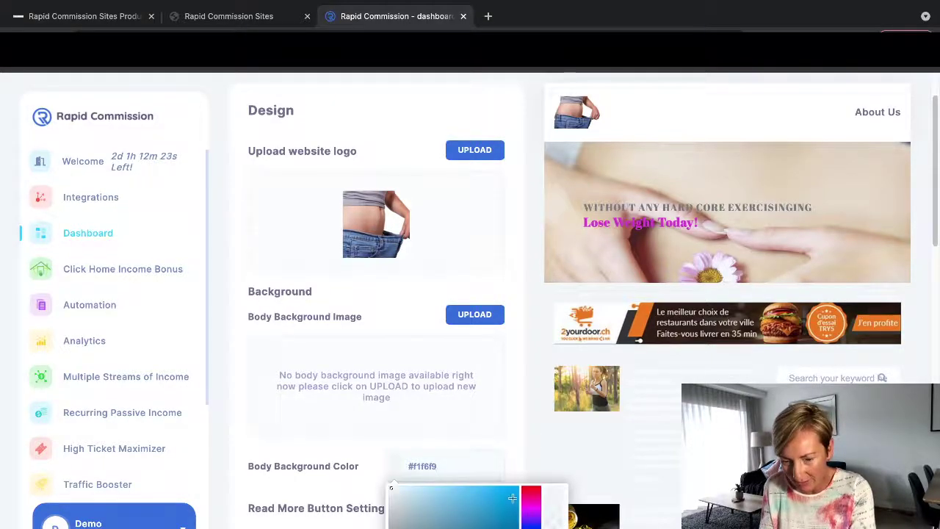
drag(389, 488, 498, 526)
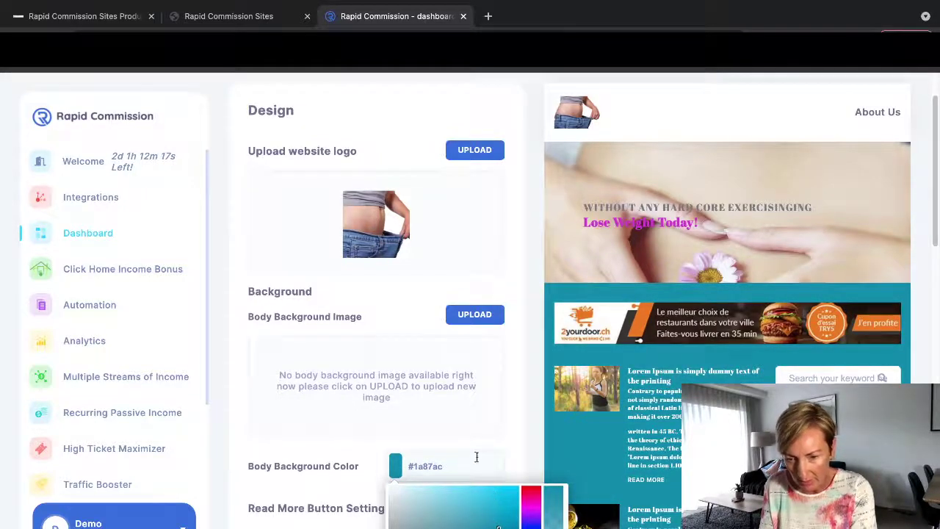
click(490, 416)
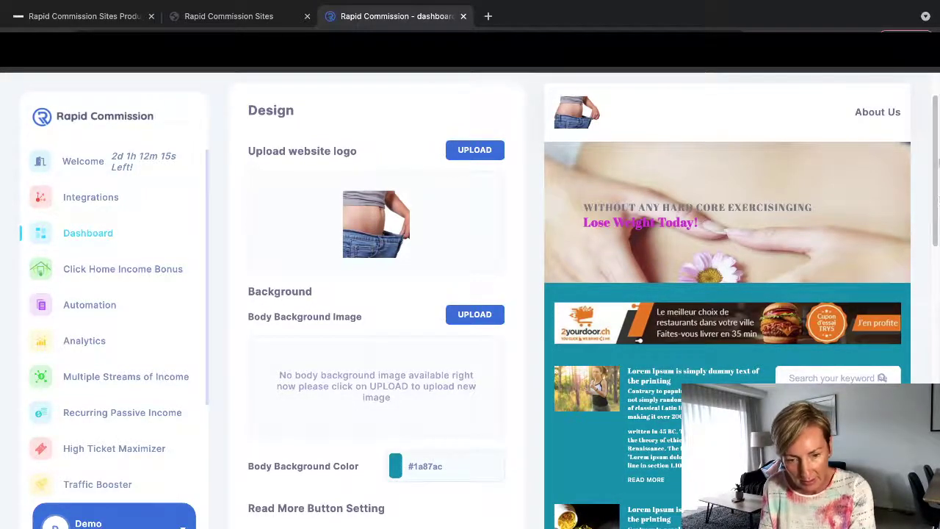
Relabel the read-more button text to 'BUY NOW'
scroll(727, 294, down, 3)
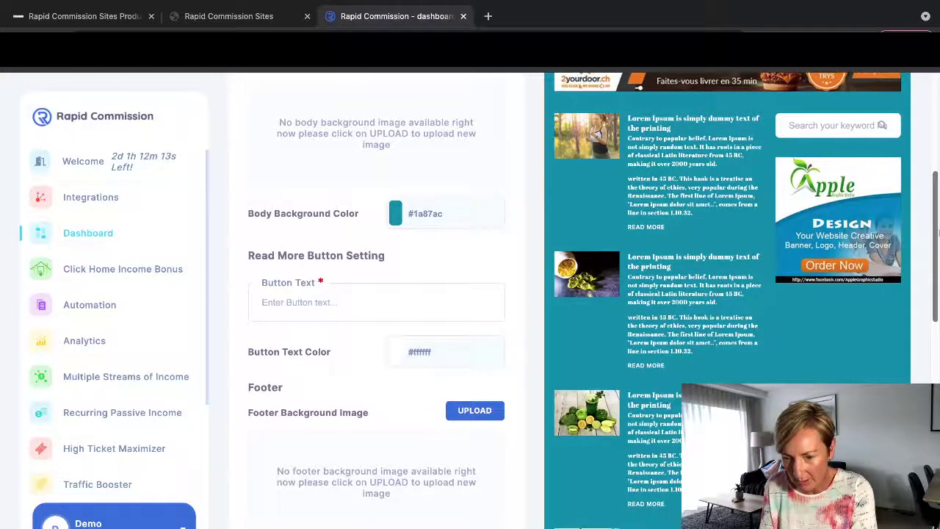
scroll(551, 191, down, 1)
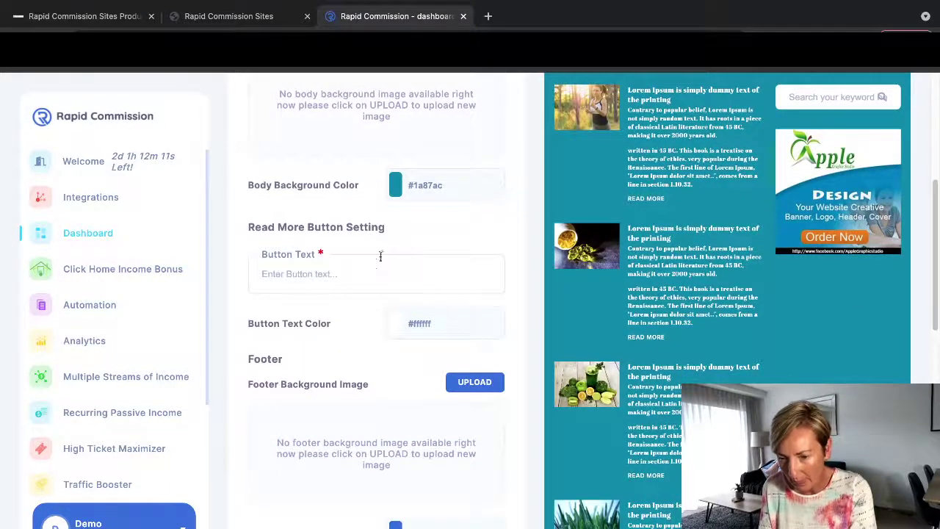
click(376, 264)
text(B)
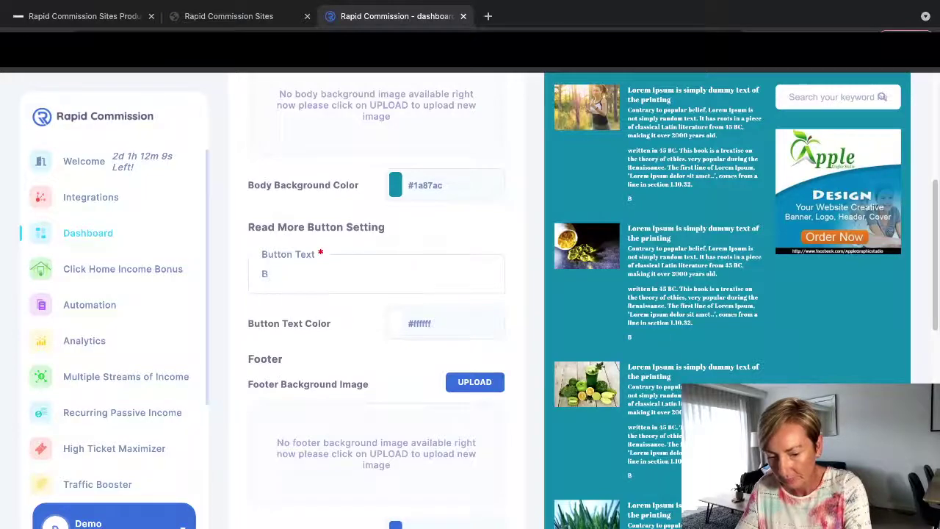
text(UY NOW)
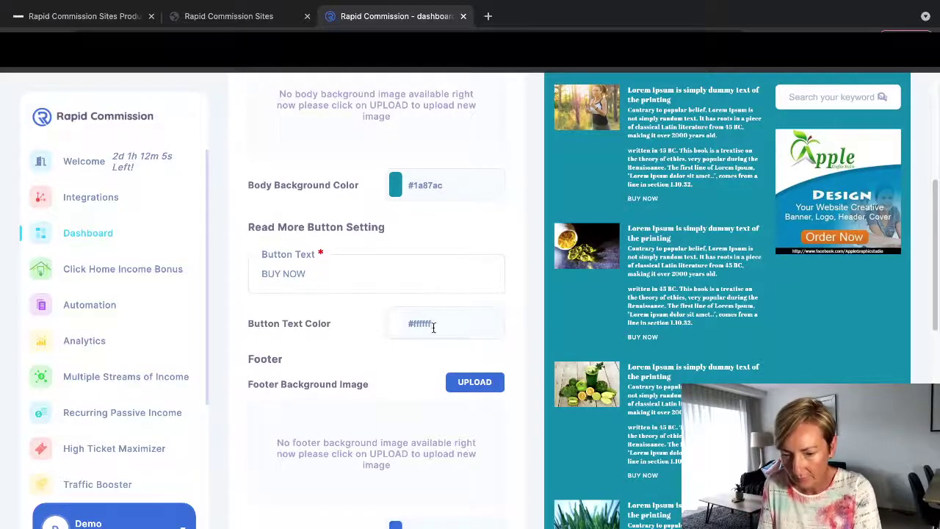
Set the button text colour to pale yellow #f2f69b
click(434, 328)
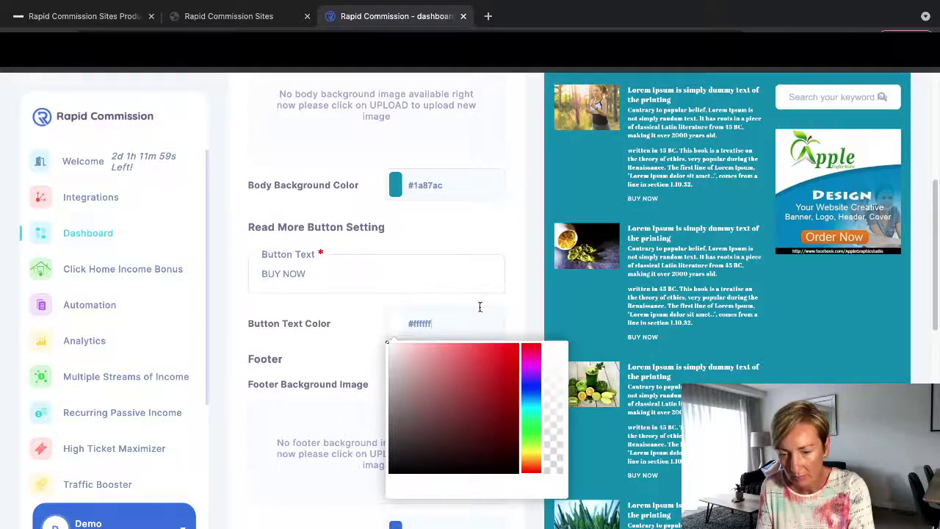
click(403, 369)
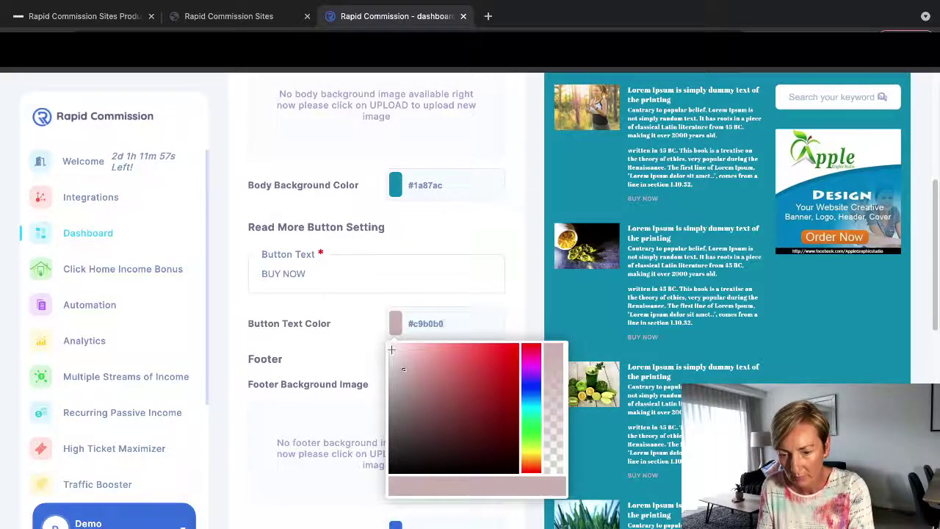
click(529, 451)
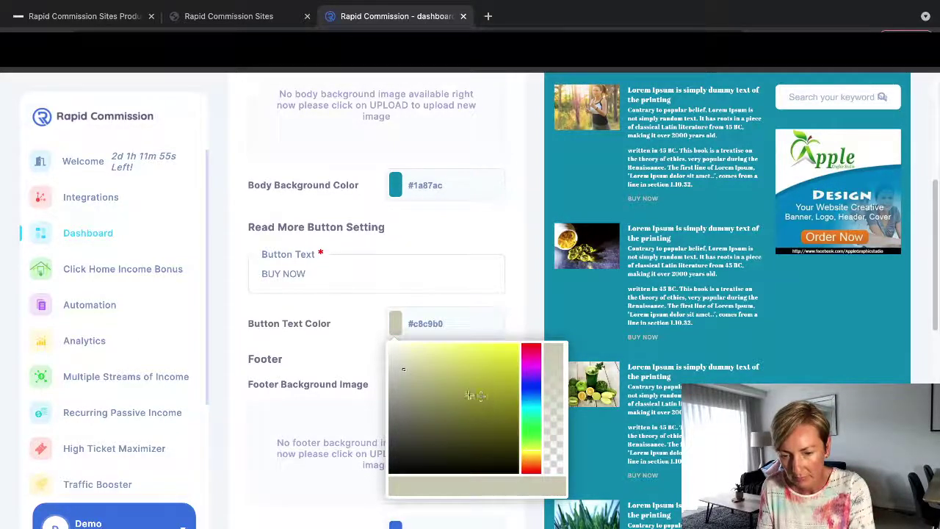
drag(403, 368, 436, 348)
click(507, 304)
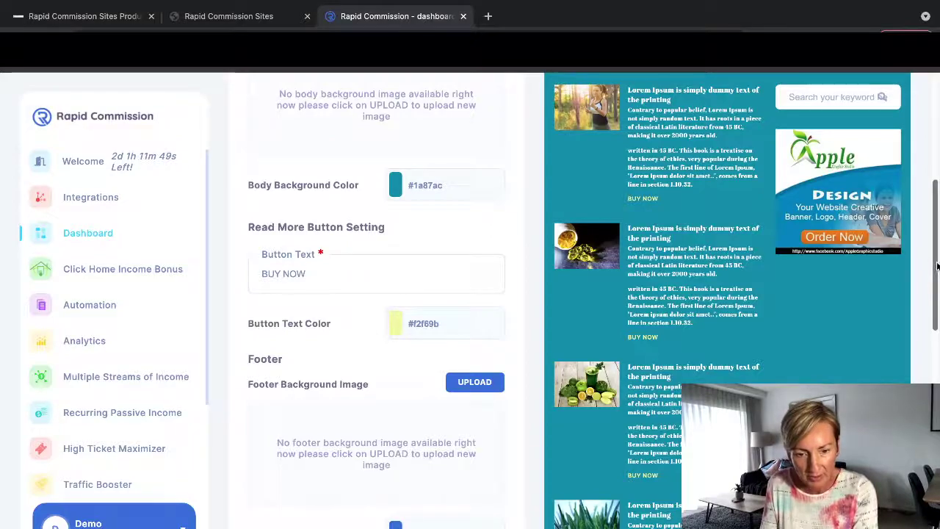
scroll(926, 267, down, 3)
scroll(925, 266, down, 3)
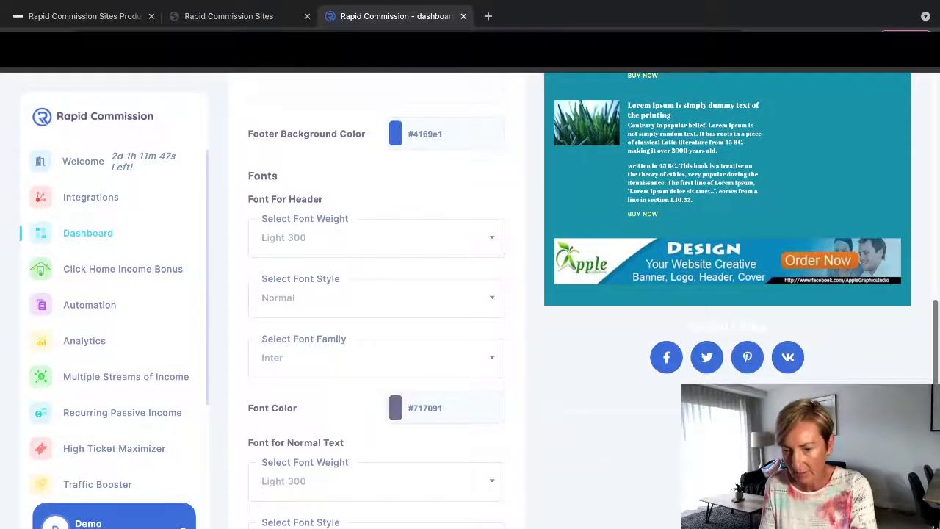
scroll(925, 267, down, 3)
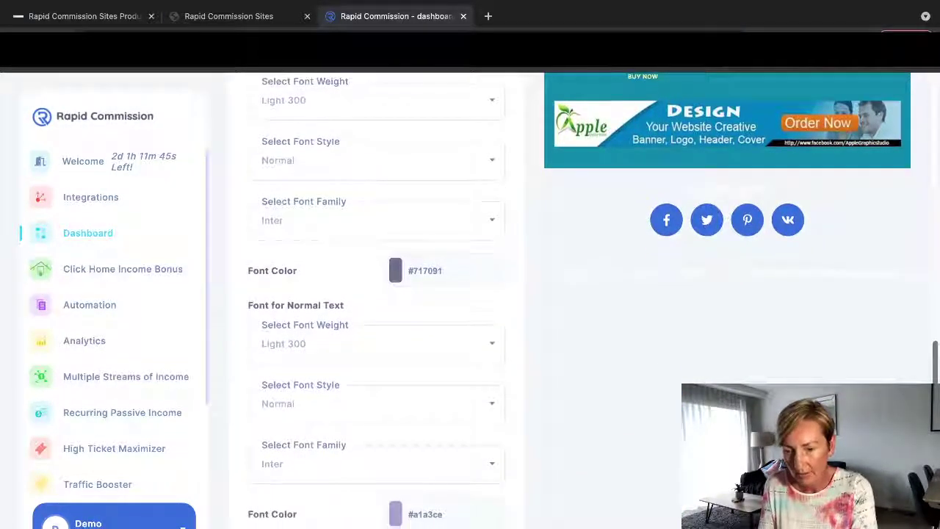
scroll(376, 300, down, 2)
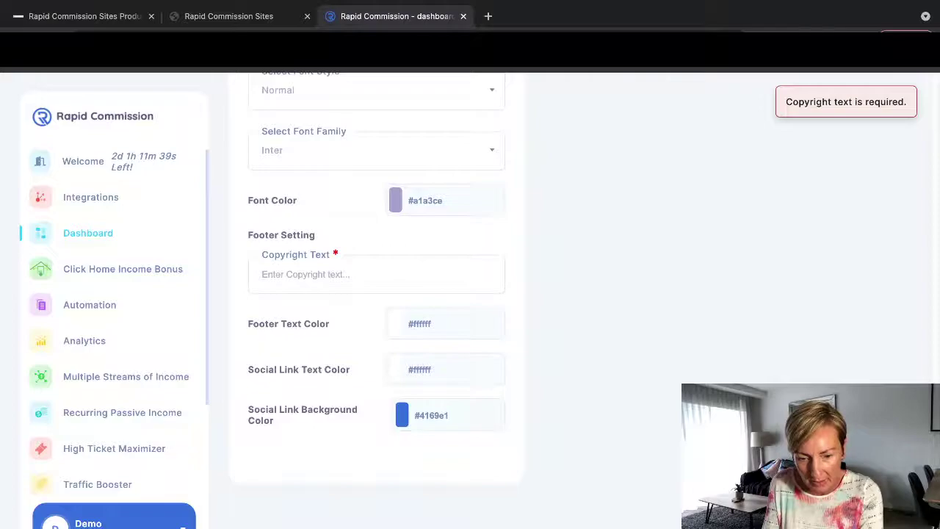
scroll(920, 351, up, 6)
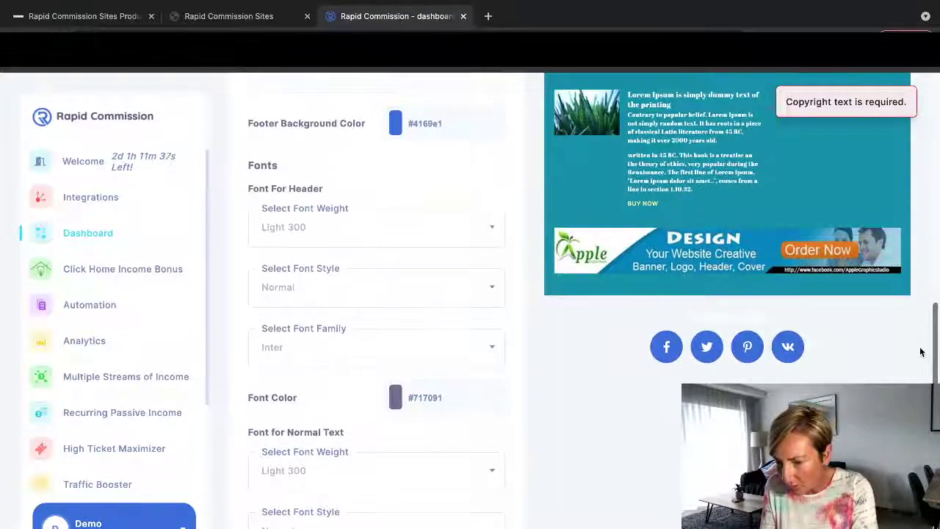
scroll(921, 352, up, 4)
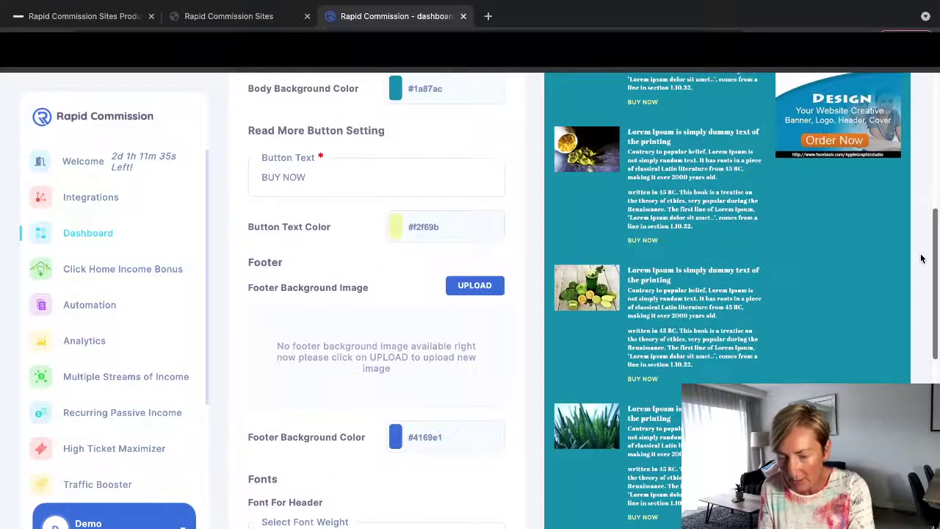
scroll(922, 259, up, 1)
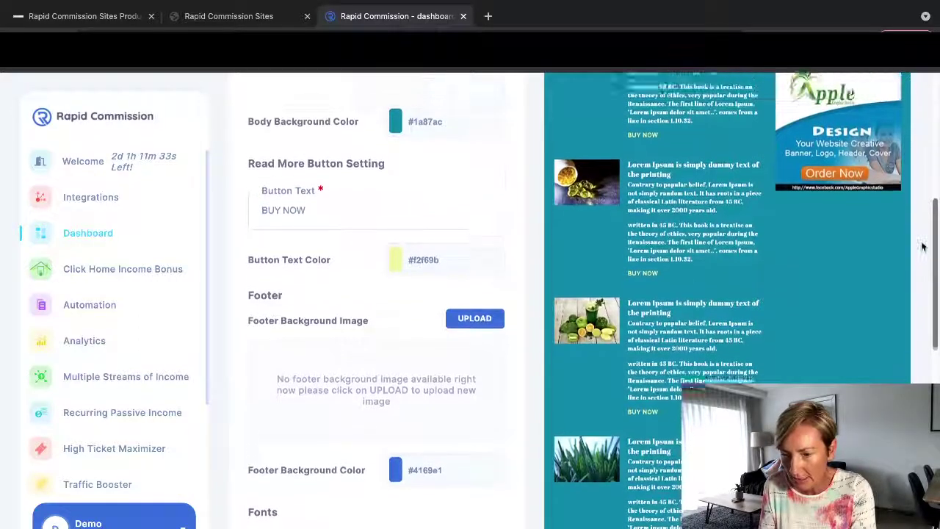
scroll(926, 245, down, 2)
drag(929, 278, 935, 463)
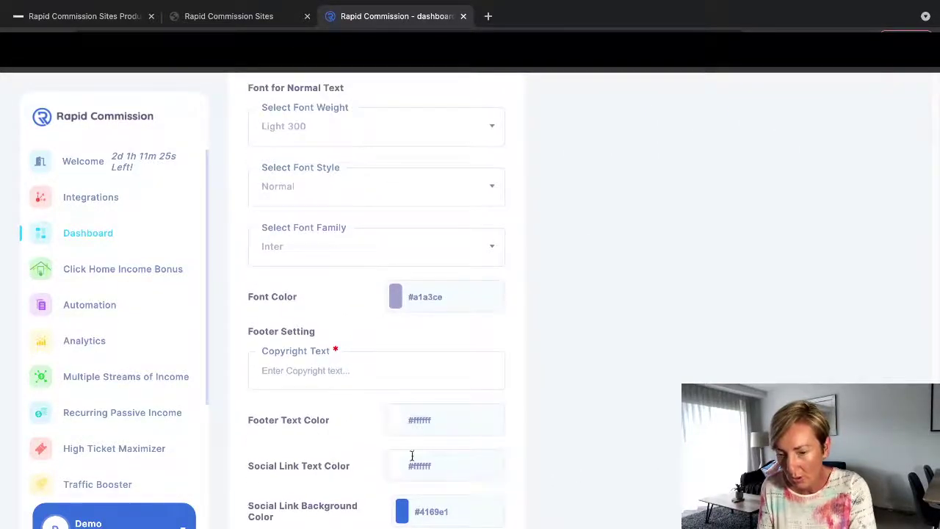
click(276, 374)
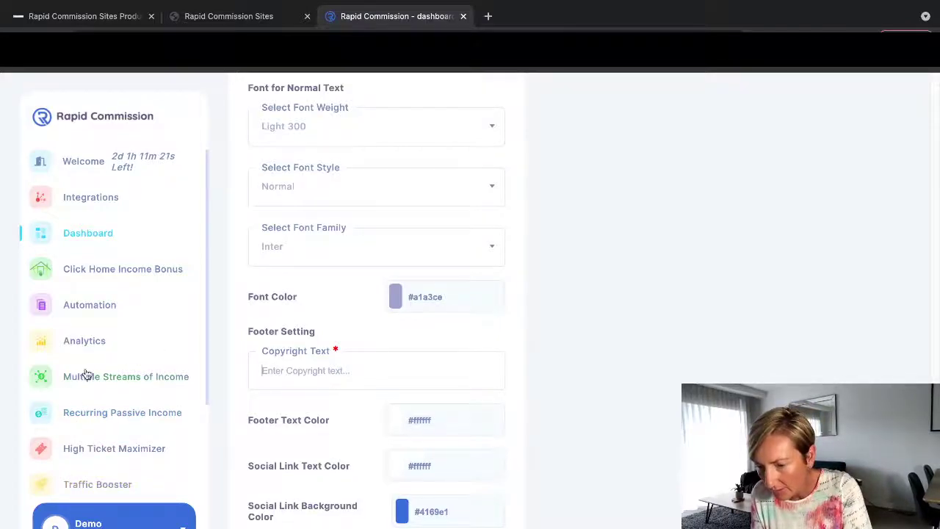
Return from Automation to the Dashboard sites list and edit the 'Loss weight without exercising' site
click(96, 305)
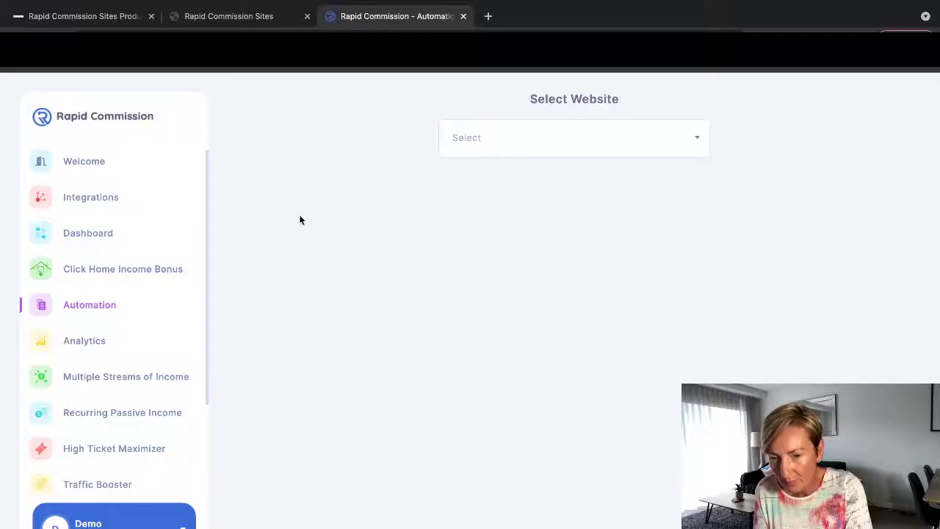
click(556, 147)
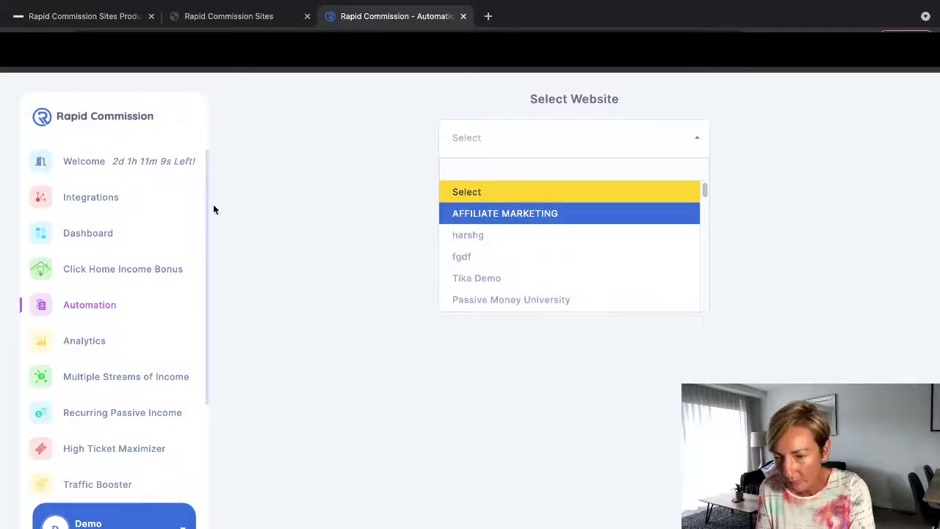
click(110, 233)
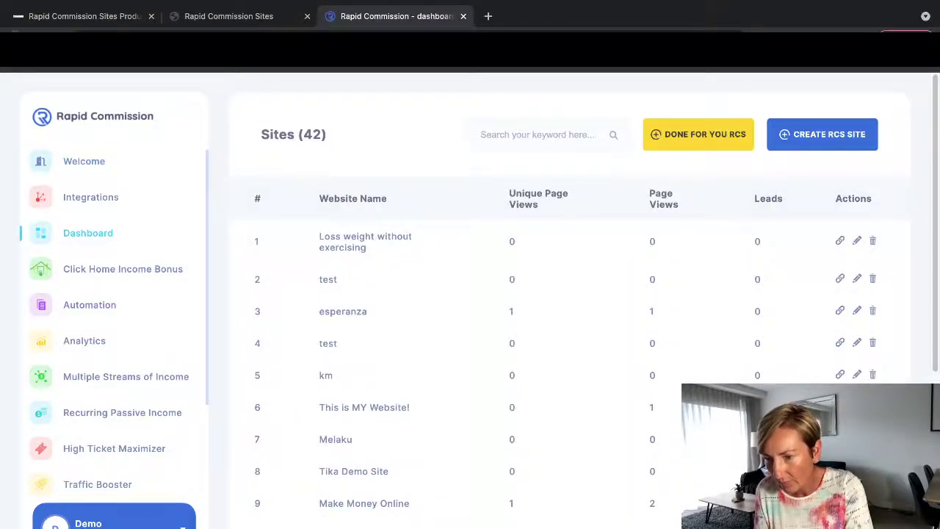
click(89, 305)
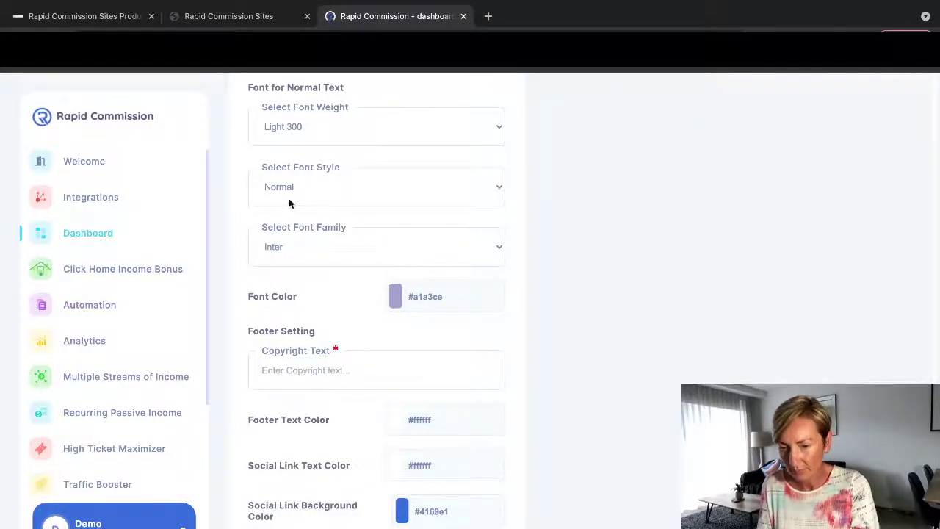
Replace the draft copyright wording with 'Weight loss has never been easier with...'
click(301, 373)
text(Loss weight wi)
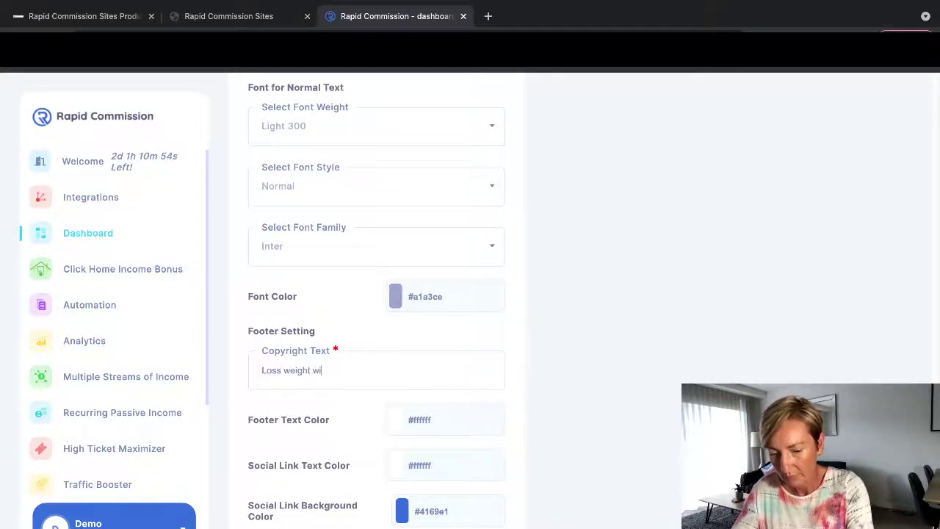
text(th this)
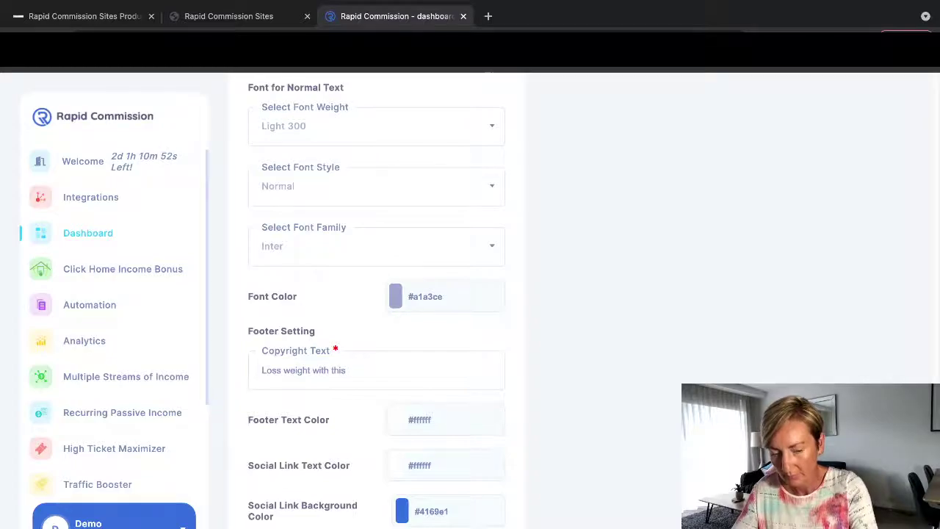
key(BackSpace)
key(BackSpace)
key(BackSpace)
key(BackSpace)
key(BackSpace)
key(BackSpace)
key(BackSpace)
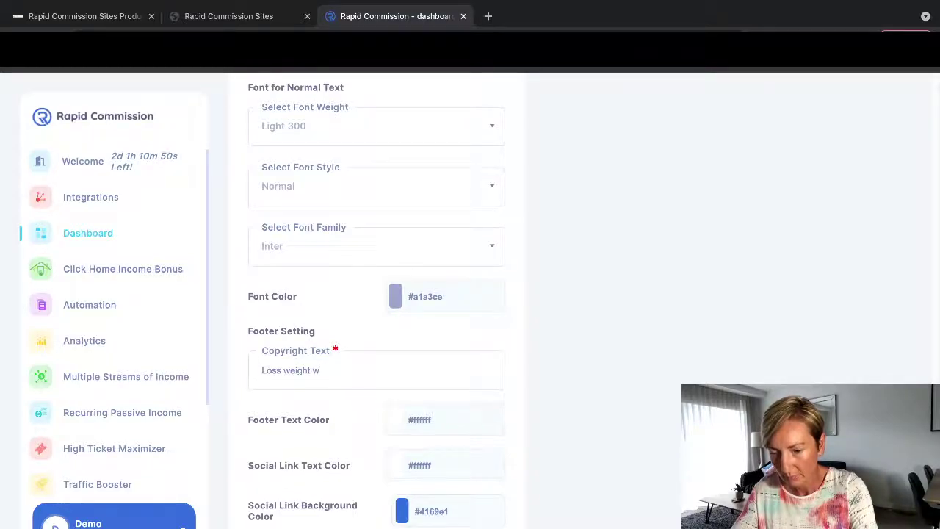
key(BackSpace)
key(BackSpace)
key(BackSpace)
key(BackSpace)
key(BackSpace)
key(BackSpace)
key(BackSpace)
key(BackSpace)
text(We)
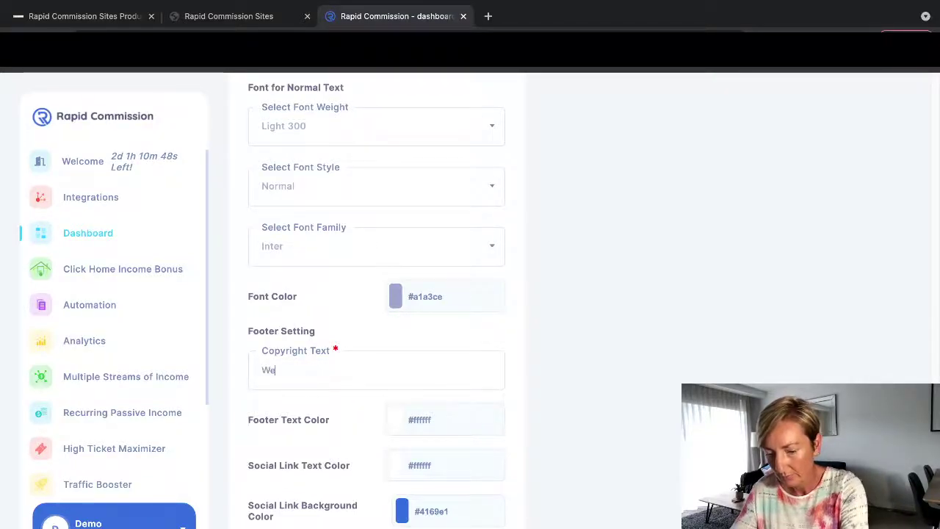
text(ight los)
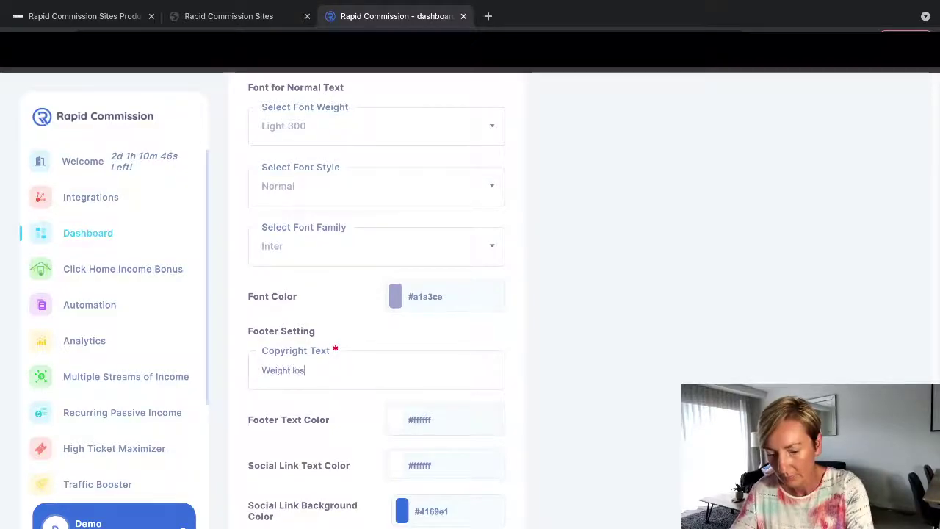
text(s has never been easier with)
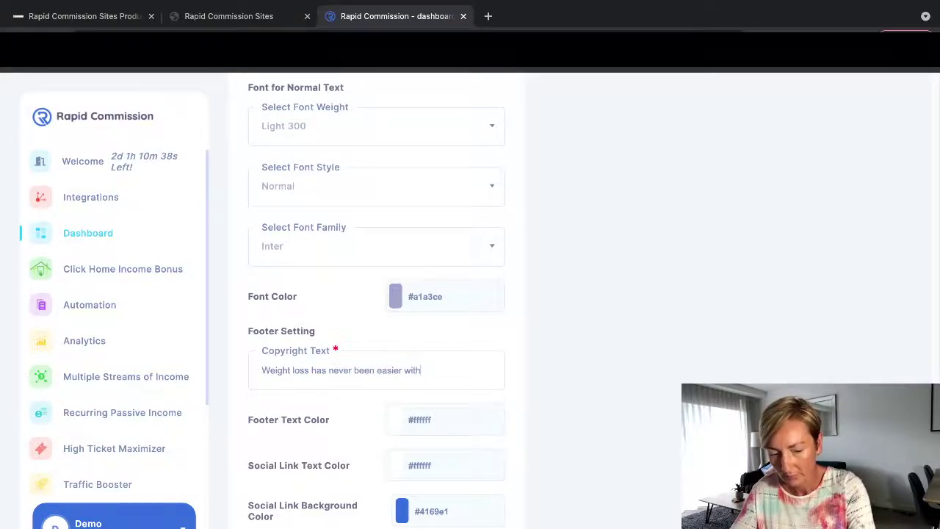
text(......)
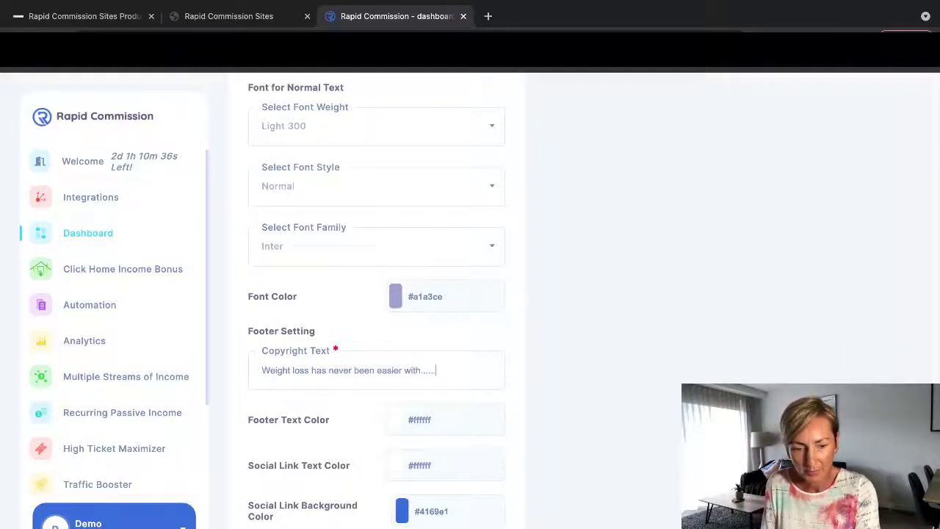
scroll(376, 294, down, 2)
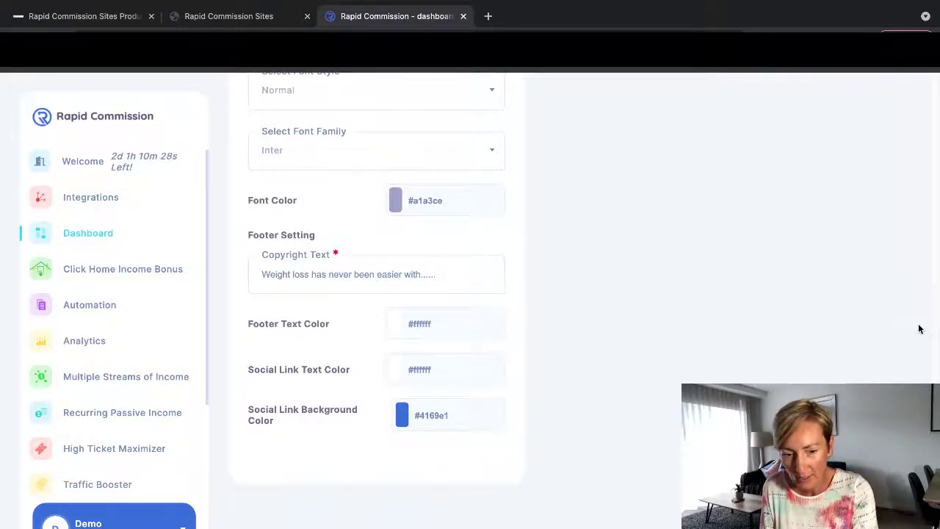
Fill the read-more Button Text with the BUY NOW suggestion
scroll(917, 345, up, 6)
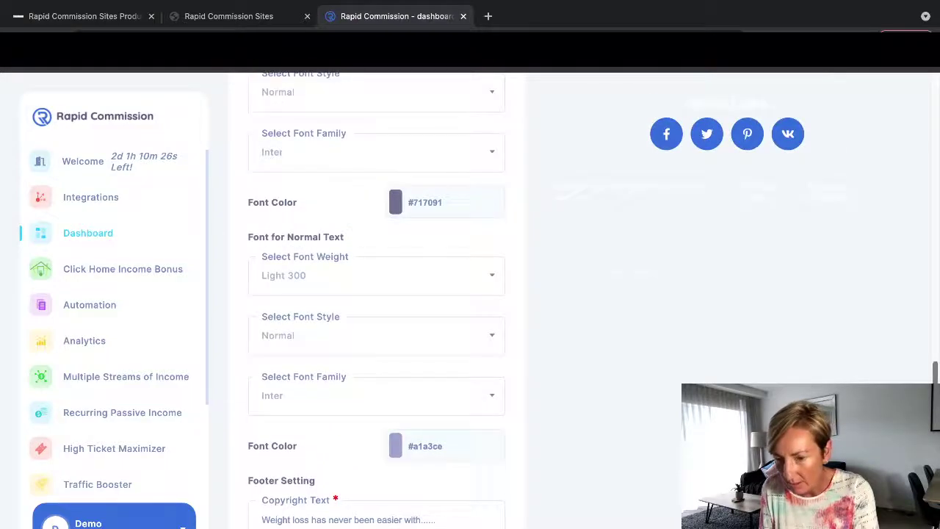
scroll(916, 346, up, 2)
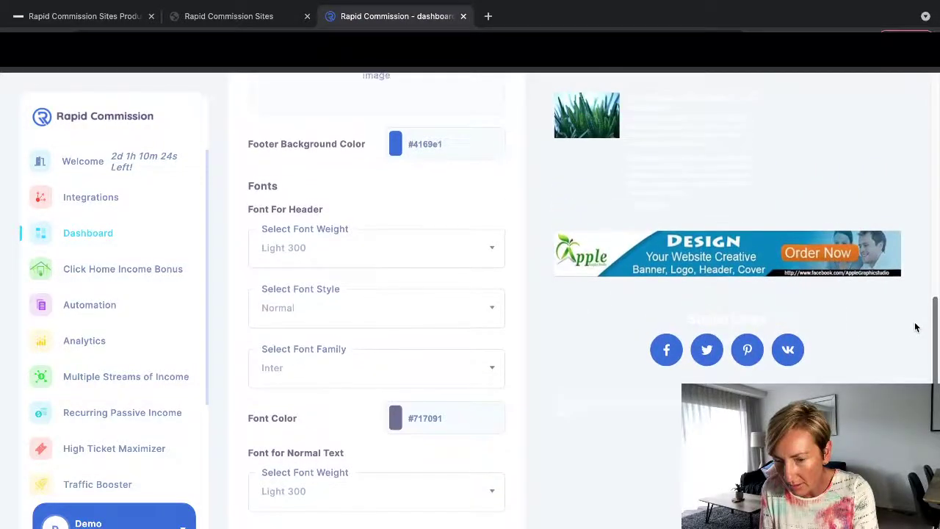
scroll(916, 326, up, 8)
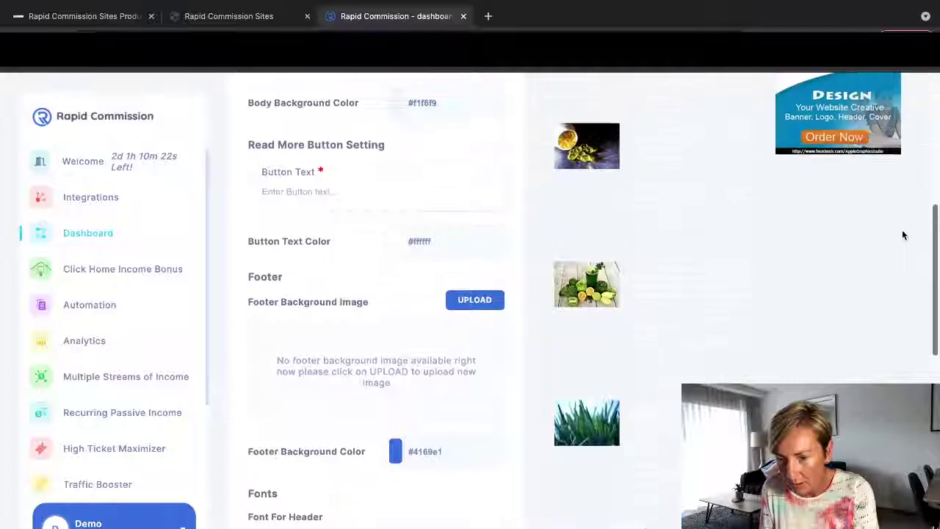
scroll(902, 229, up, 1)
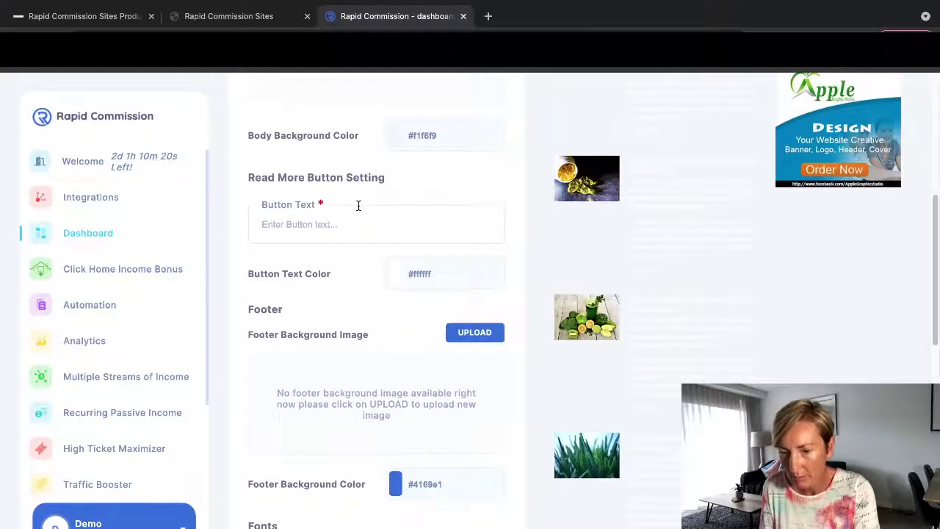
click(308, 223)
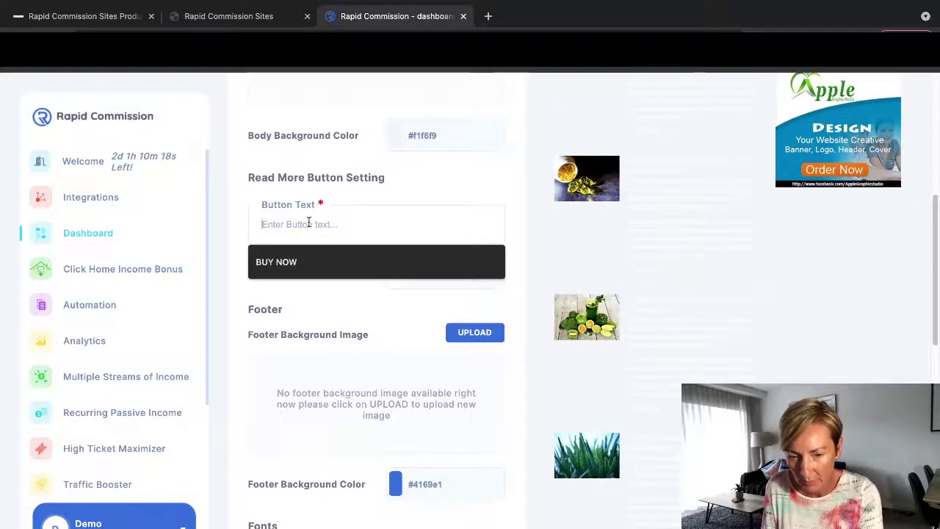
click(306, 263)
Set the button text colour to bright yellow #eff178
click(422, 273)
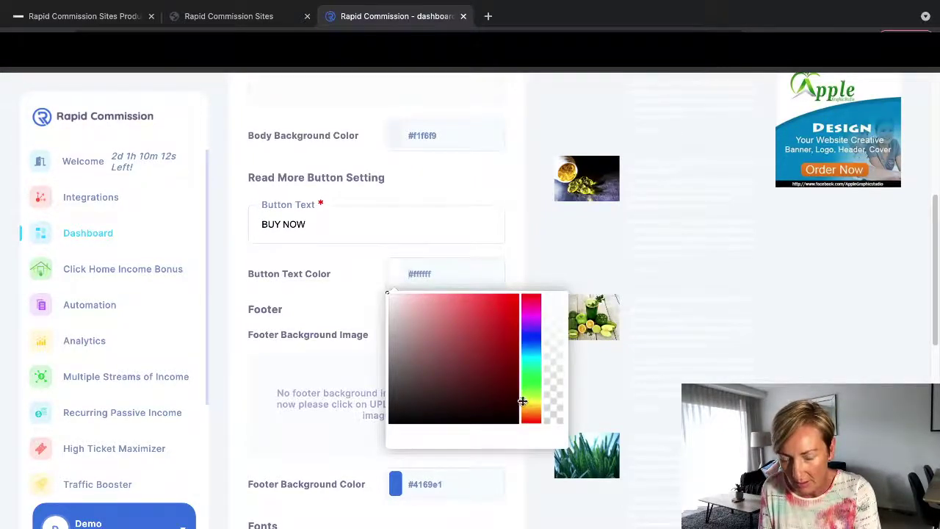
click(471, 389)
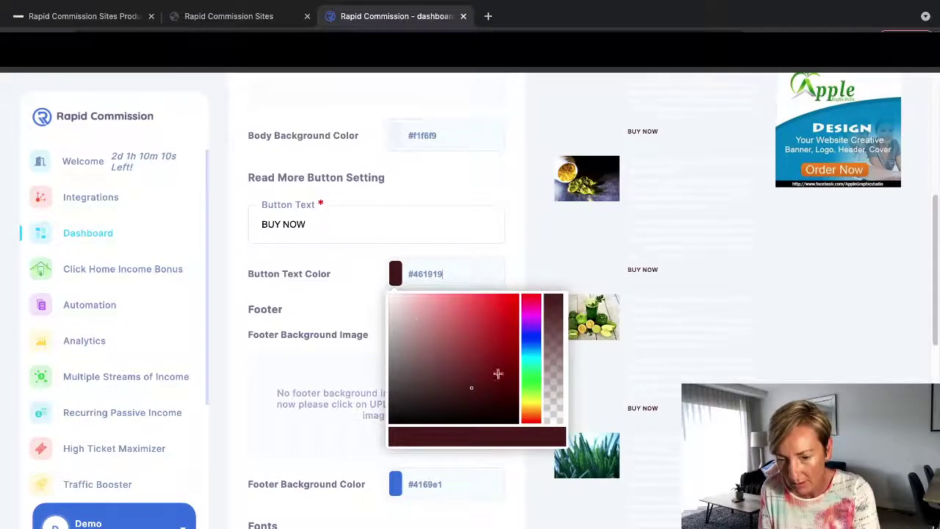
click(525, 396)
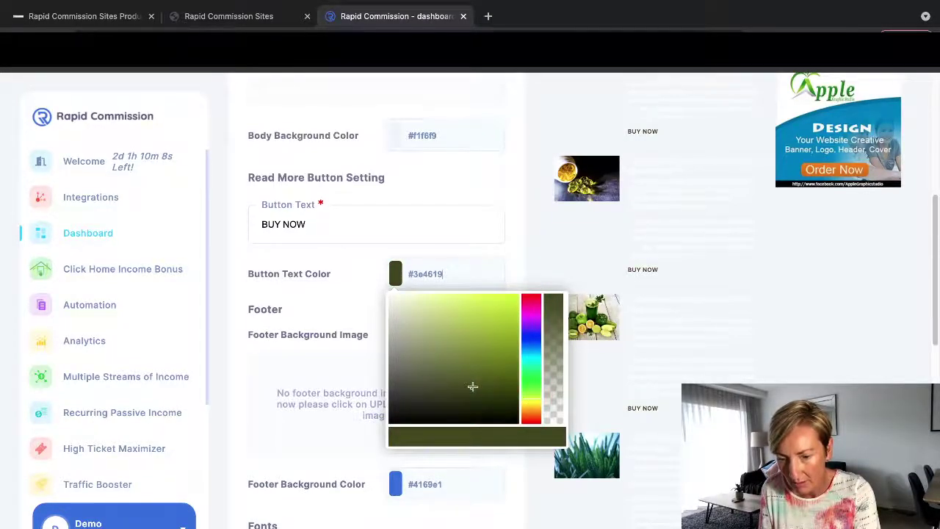
drag(472, 386, 418, 309)
click(532, 401)
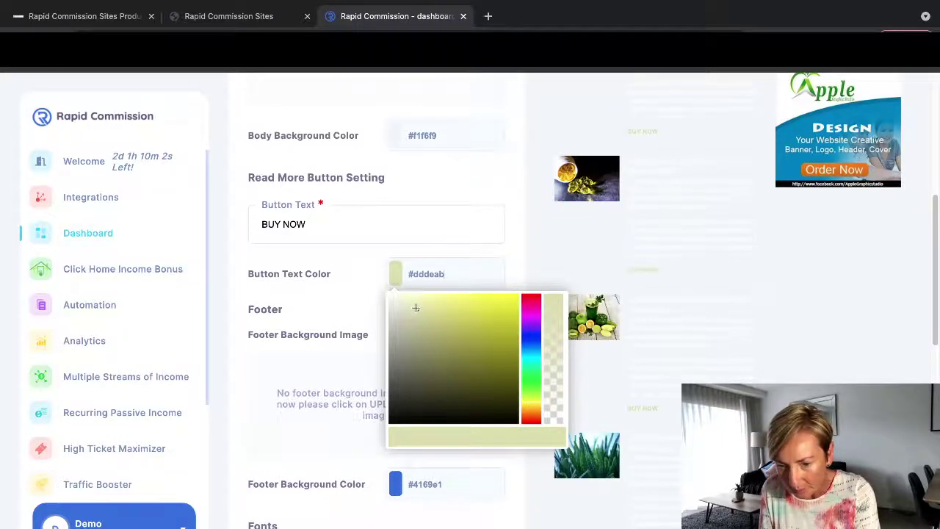
drag(418, 308, 453, 302)
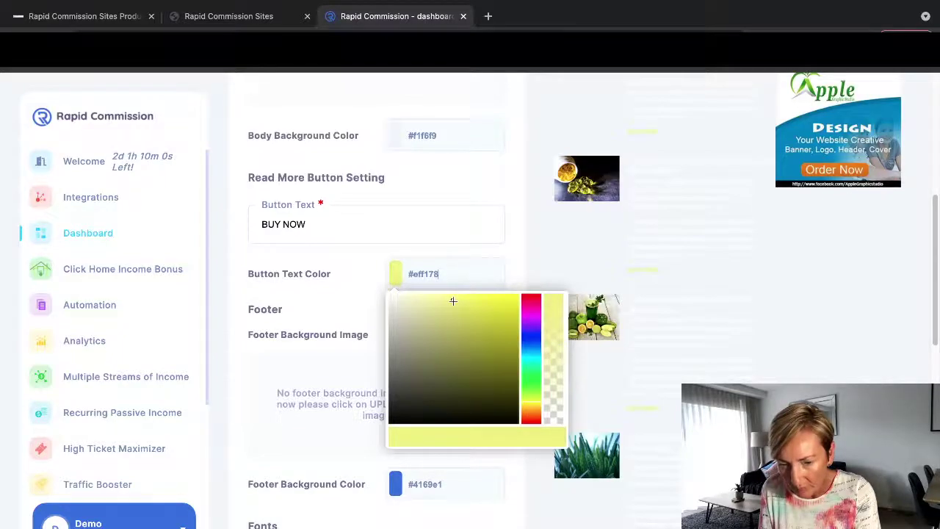
click(470, 241)
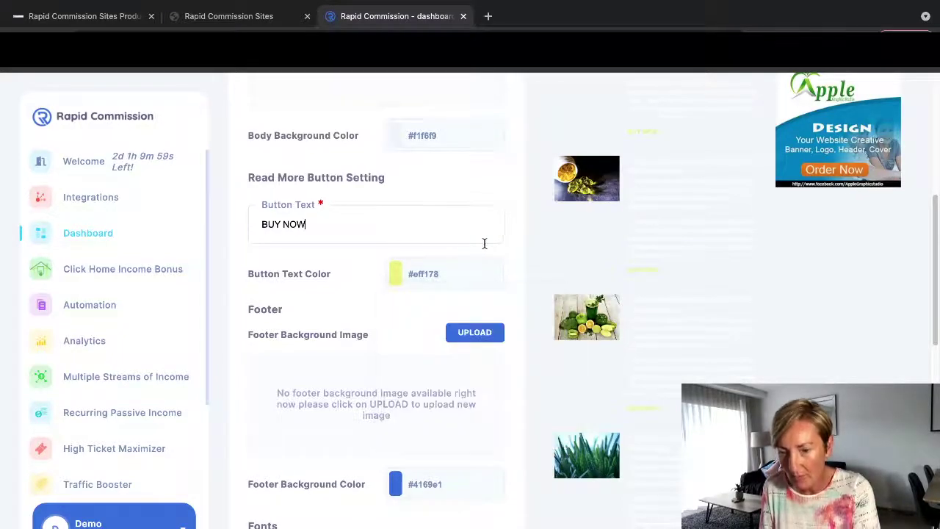
Change the body background colour to blue #258ac7
click(432, 131)
click(493, 182)
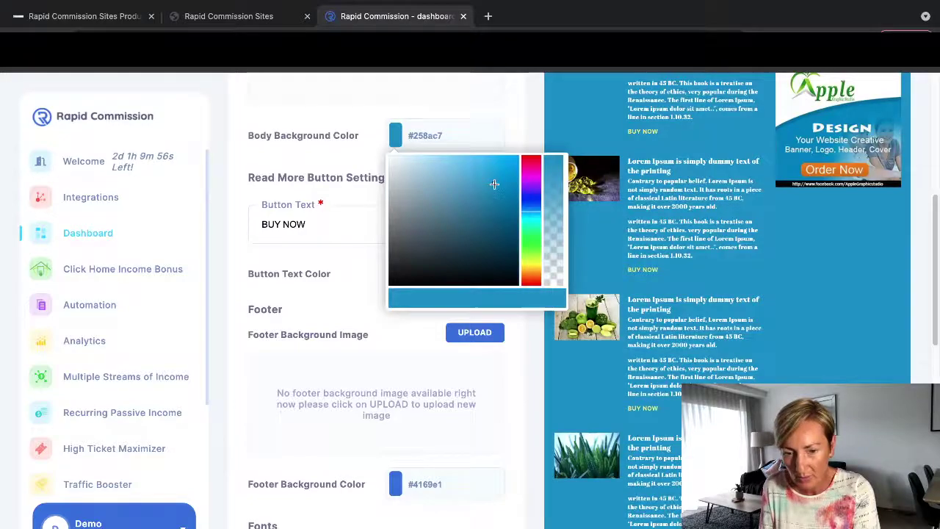
click(487, 386)
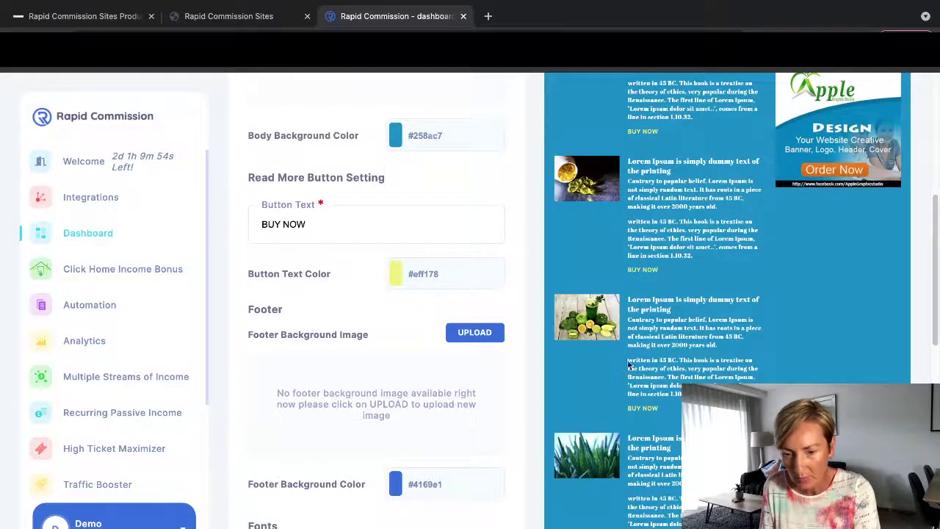
Set the waist photo as the website logo and scroll to the end of the Design settings
drag(930, 252, 930, 112)
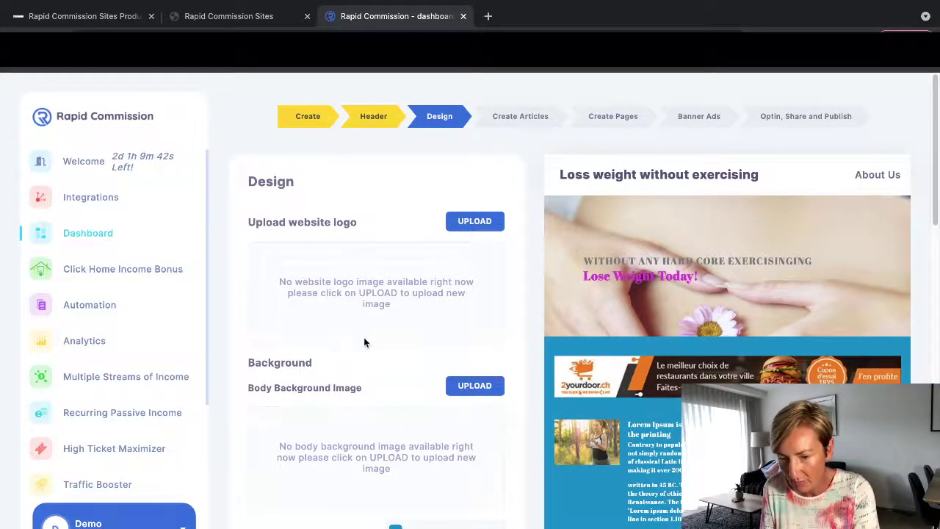
click(474, 223)
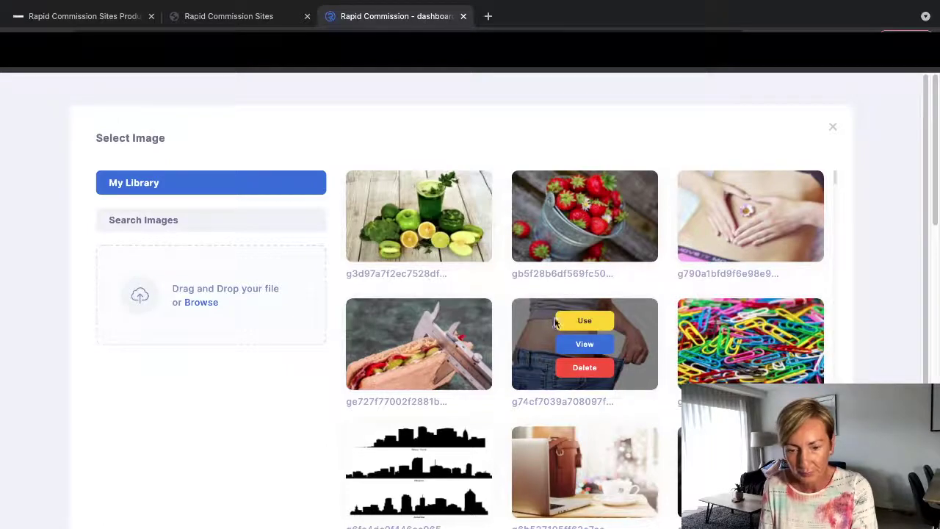
click(574, 321)
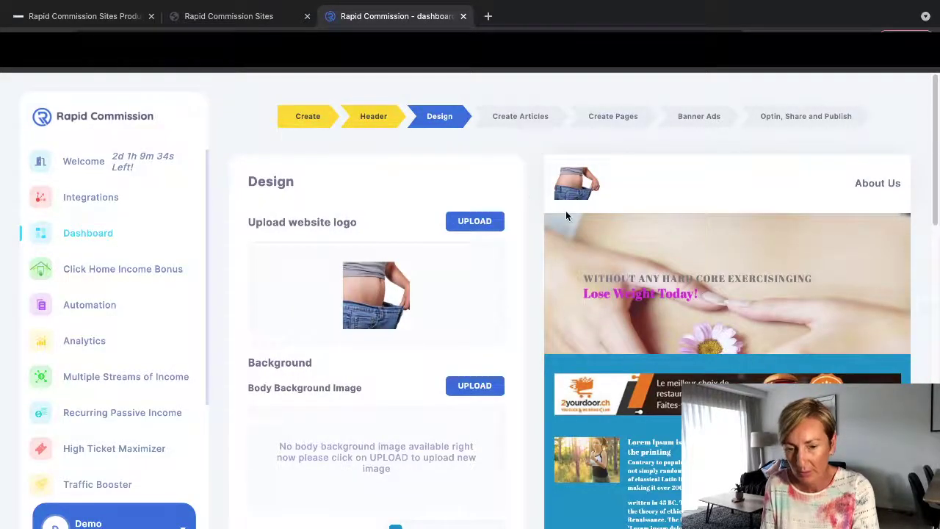
scroll(470, 294, down, 8)
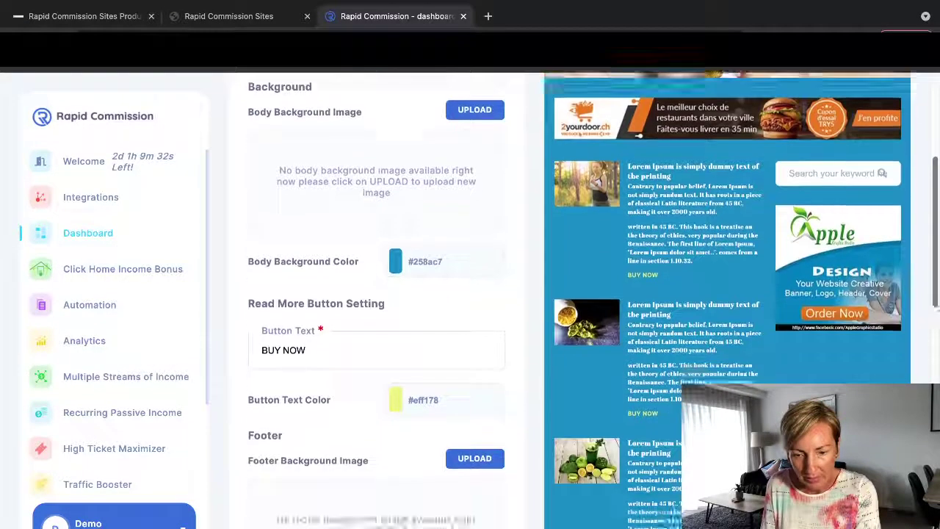
scroll(470, 294, down, 7)
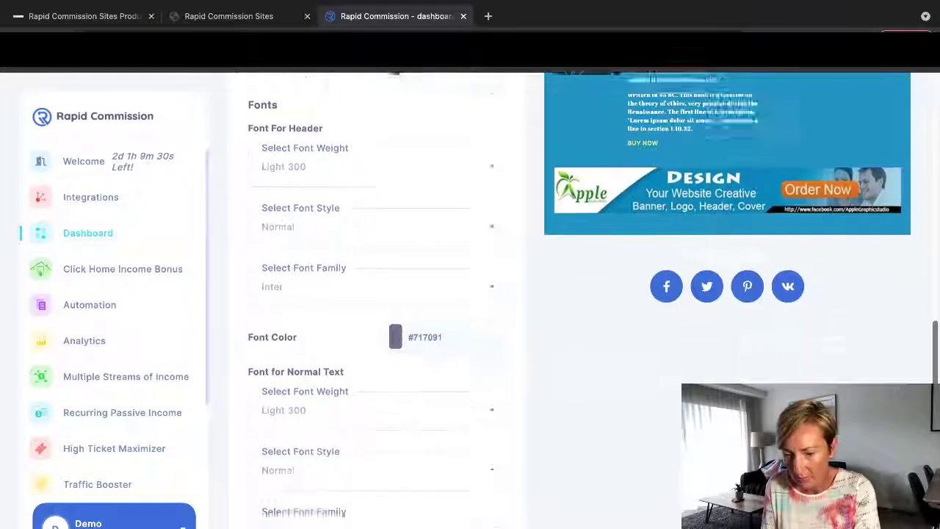
scroll(376, 294, down, 2)
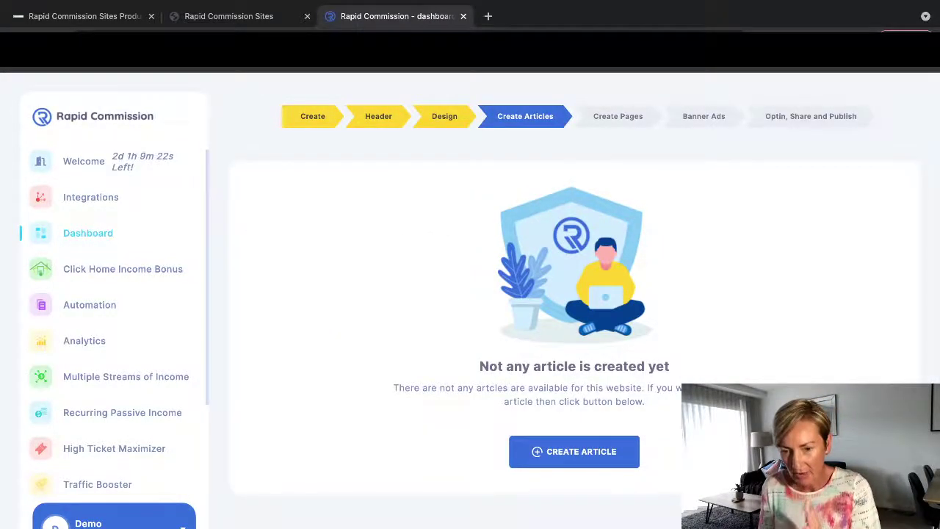
Start a new article under ClickBank › Health & Fitness › Diets & Weight Loss
click(586, 451)
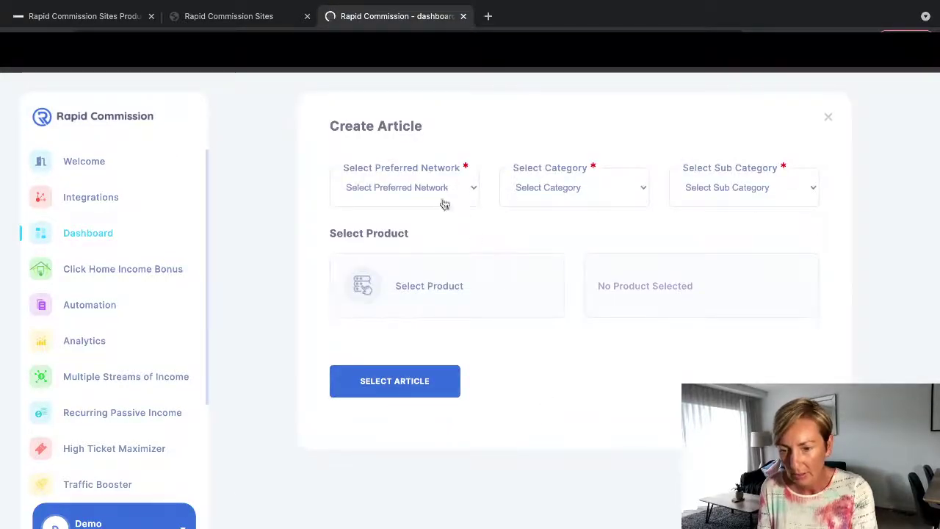
click(453, 191)
click(453, 189)
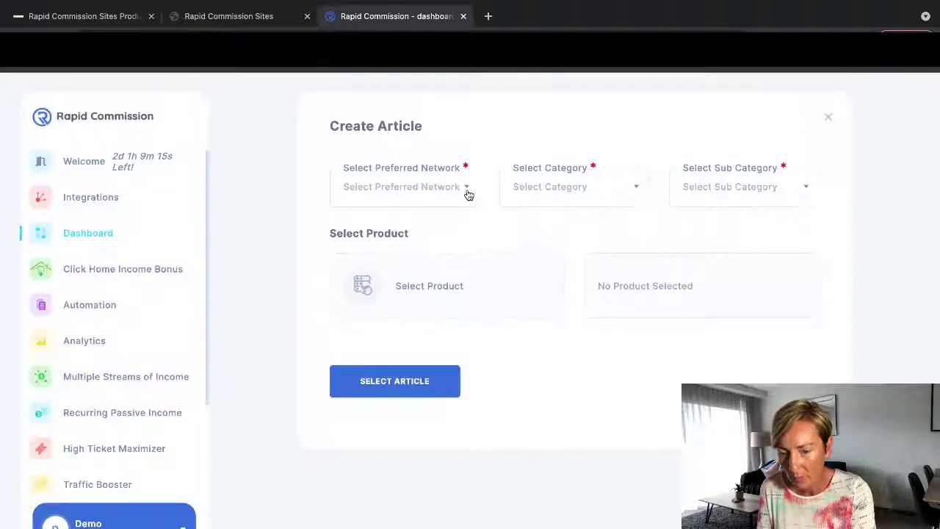
click(467, 192)
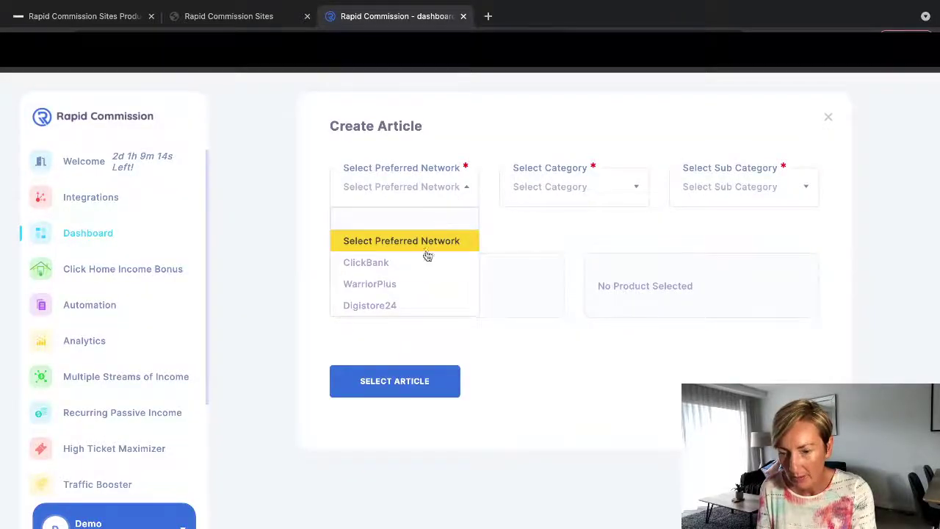
click(416, 273)
click(581, 192)
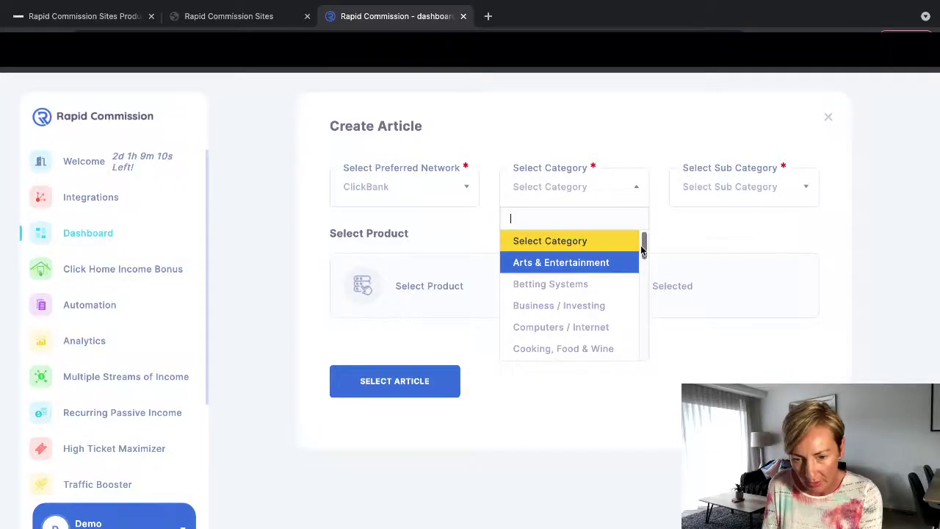
drag(643, 249, 644, 302)
click(610, 298)
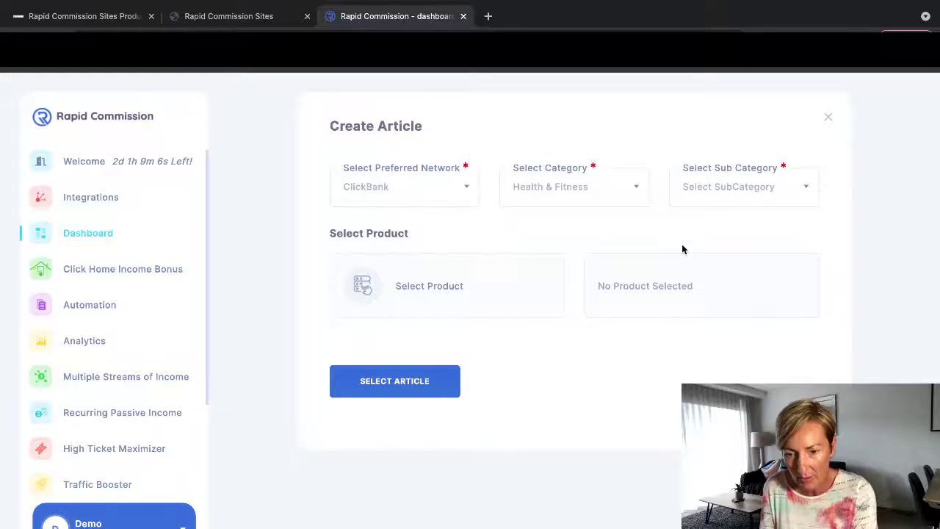
click(764, 186)
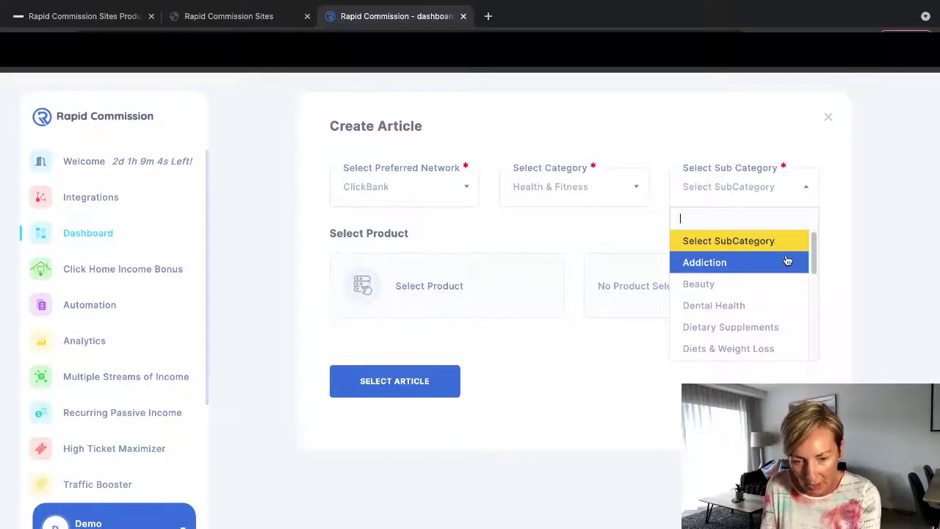
drag(814, 261, 814, 288)
click(765, 295)
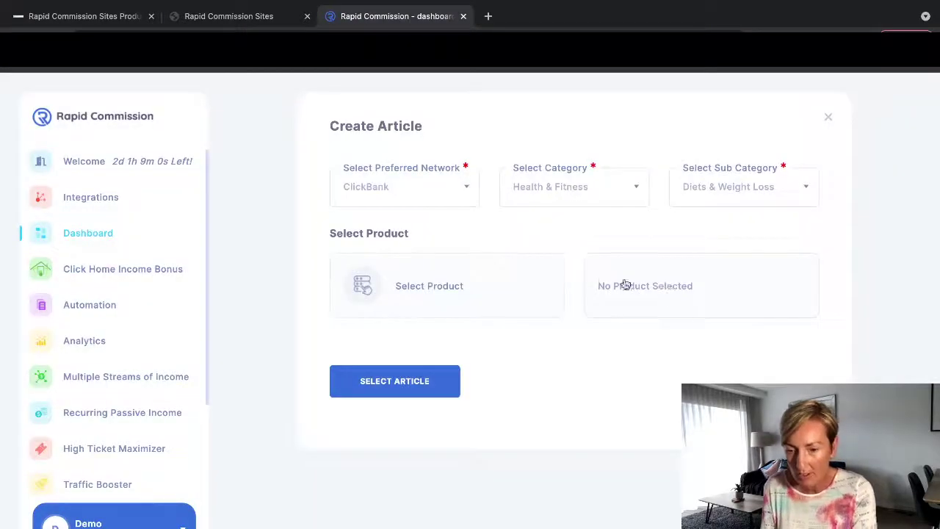
Select and save 14 Day Rapid Soup Diet as the article's product
click(457, 297)
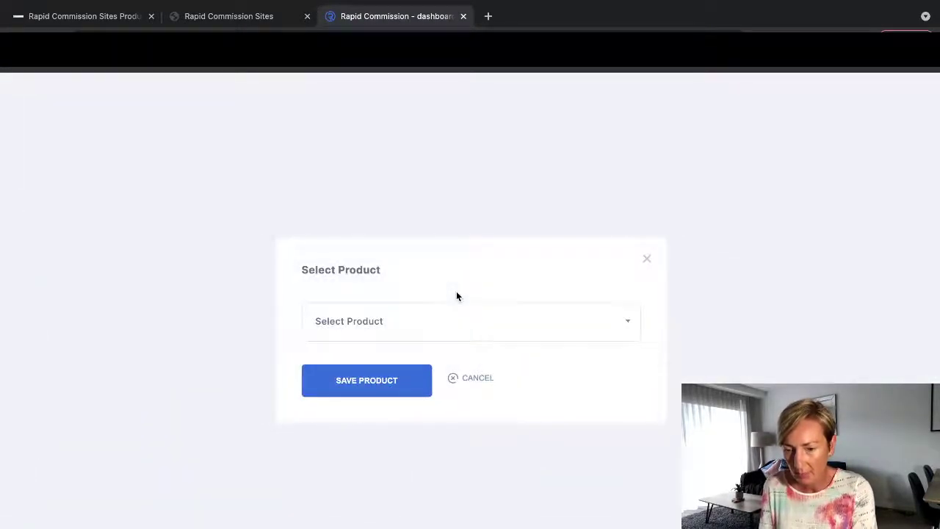
click(464, 316)
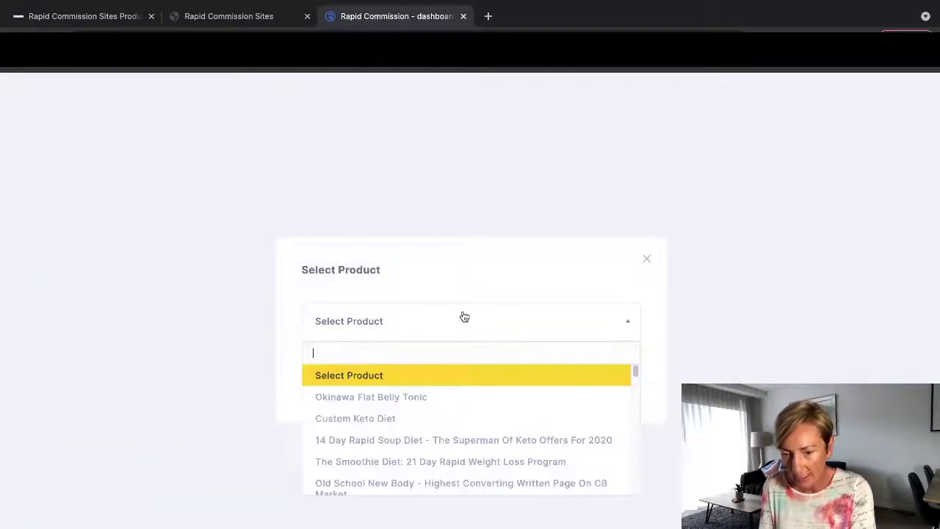
click(447, 439)
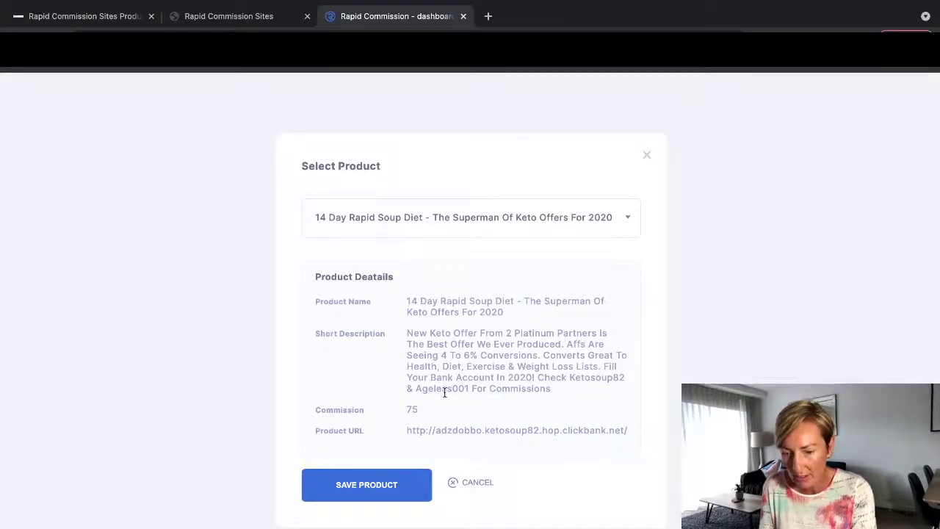
click(389, 485)
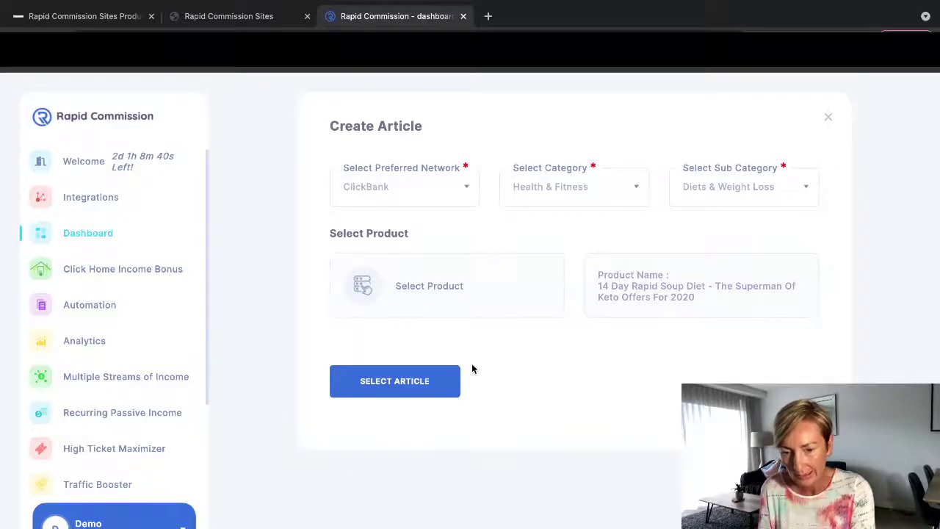
Choose the ready-made 'Best Spore Oil Soft Gel for a Healthy Body' article
click(433, 382)
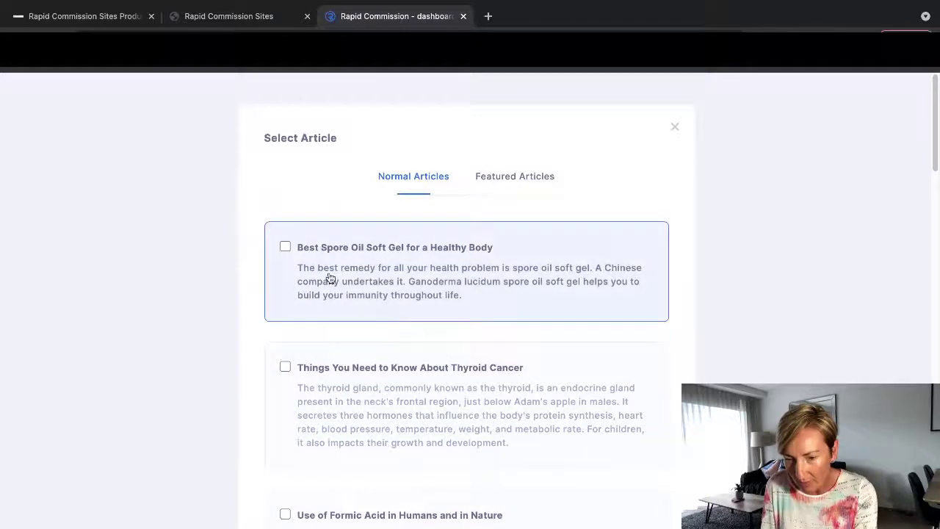
click(291, 249)
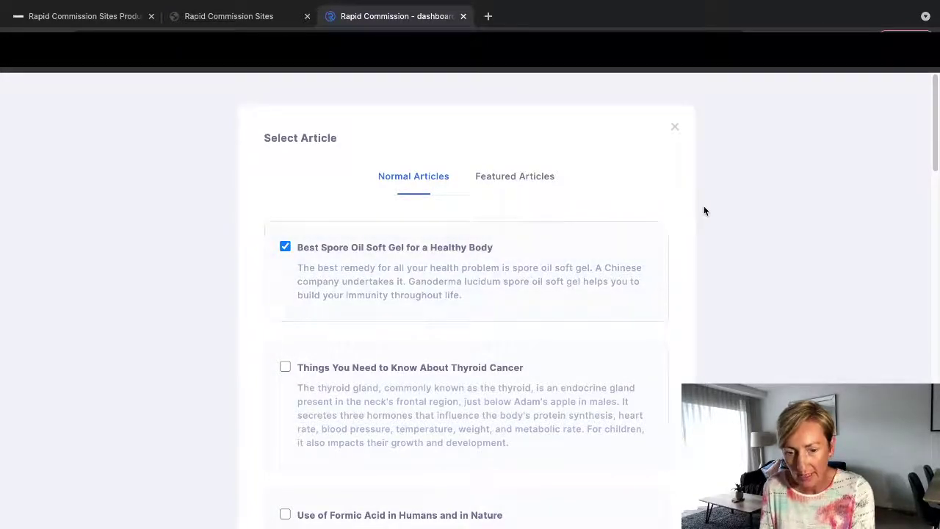
drag(937, 167, 937, 499)
click(324, 508)
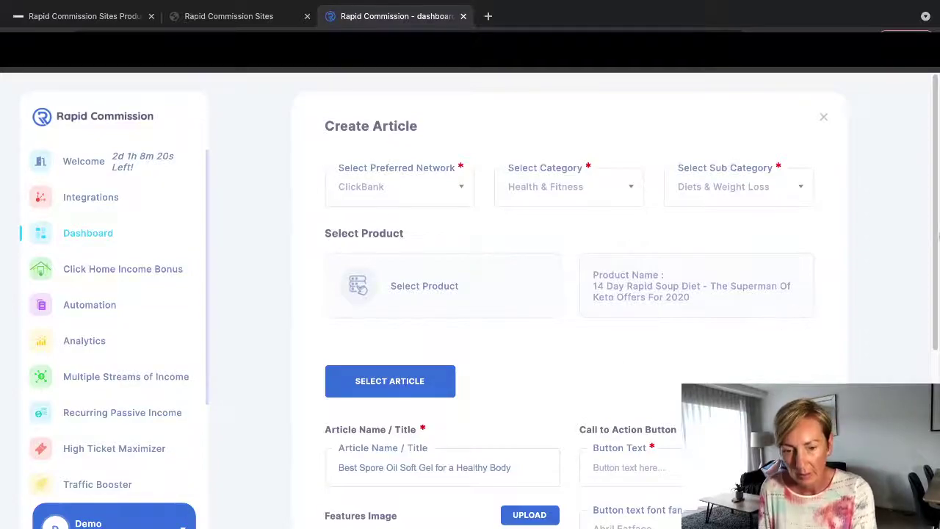
scroll(441, 330, down, 2)
scroll(441, 330, down, 2)
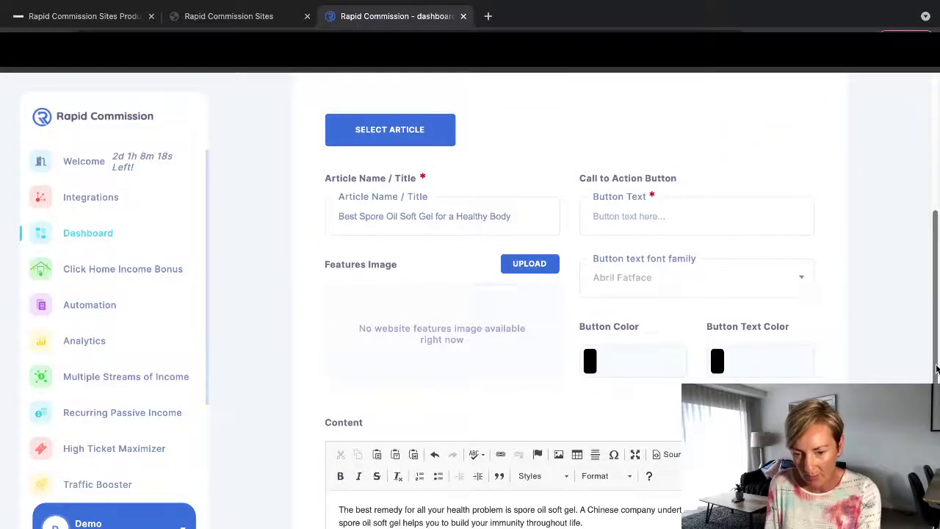
scroll(441, 331, down, 1)
scroll(561, 445, down, 2)
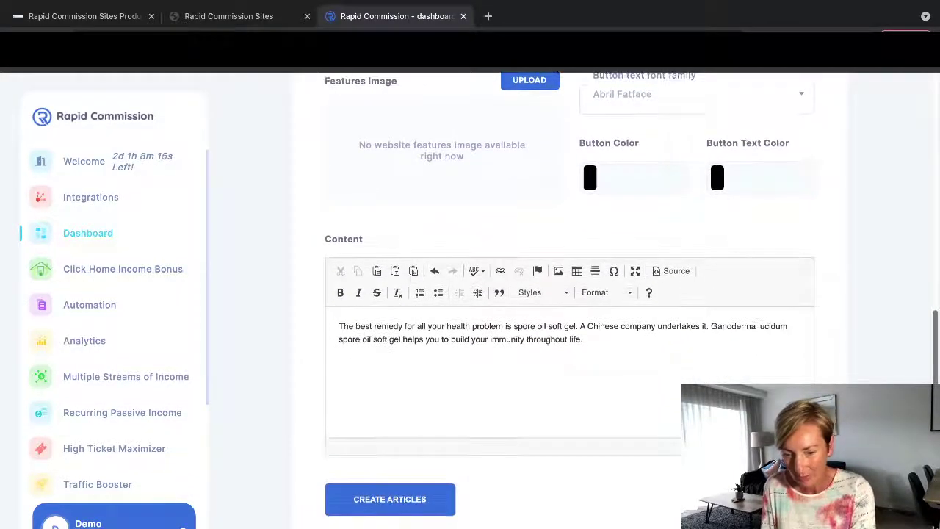
click(421, 502)
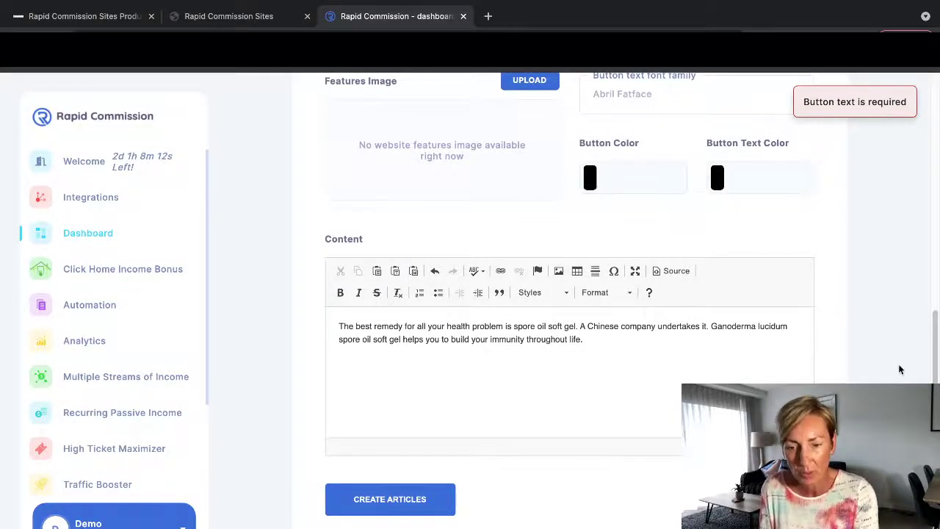
scroll(918, 316, up, 3)
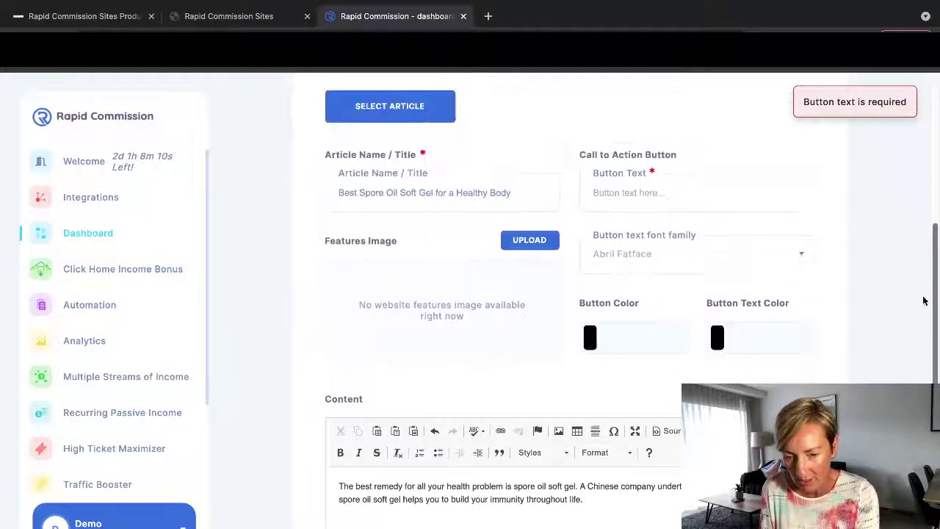
scroll(924, 301, up, 1)
Give the button a light yellow colour and BUY NOW text in Abril Fatface, then create the article
click(589, 397)
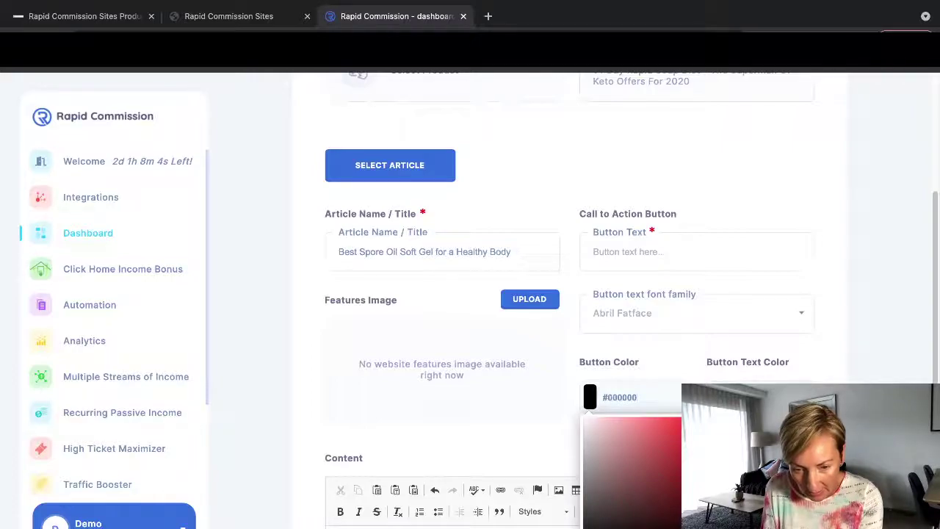
click(680, 503)
click(679, 477)
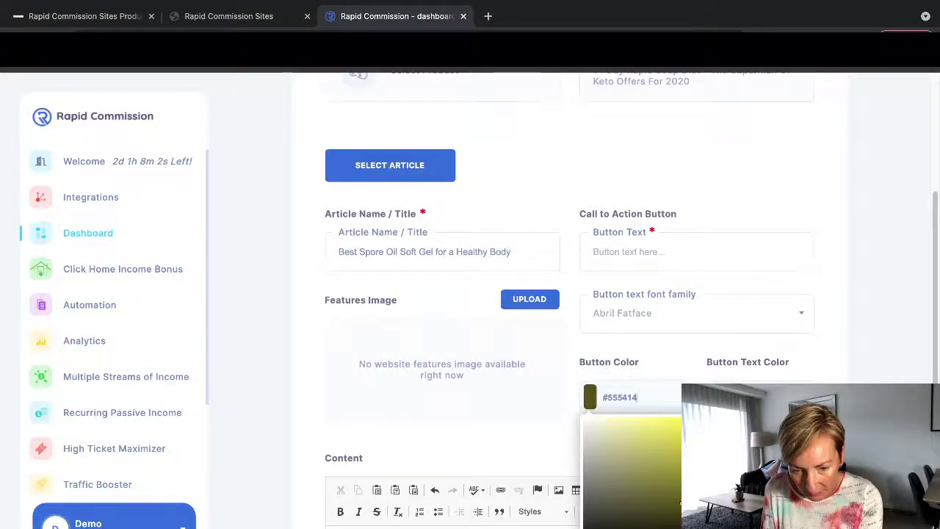
drag(679, 504, 637, 428)
click(757, 323)
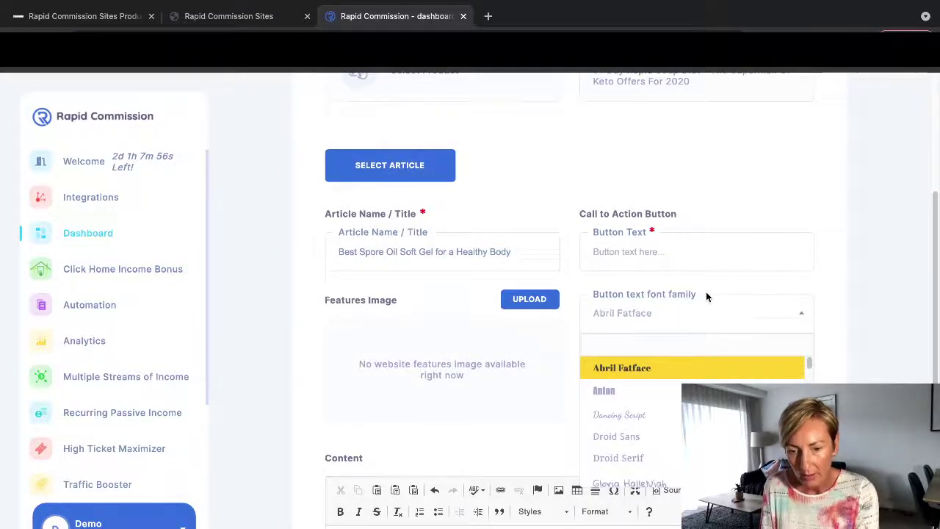
click(639, 314)
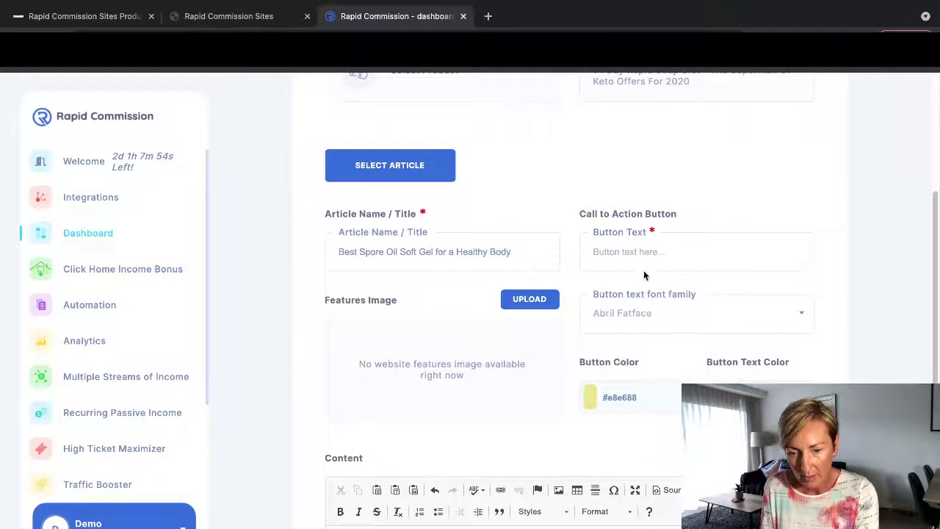
click(637, 253)
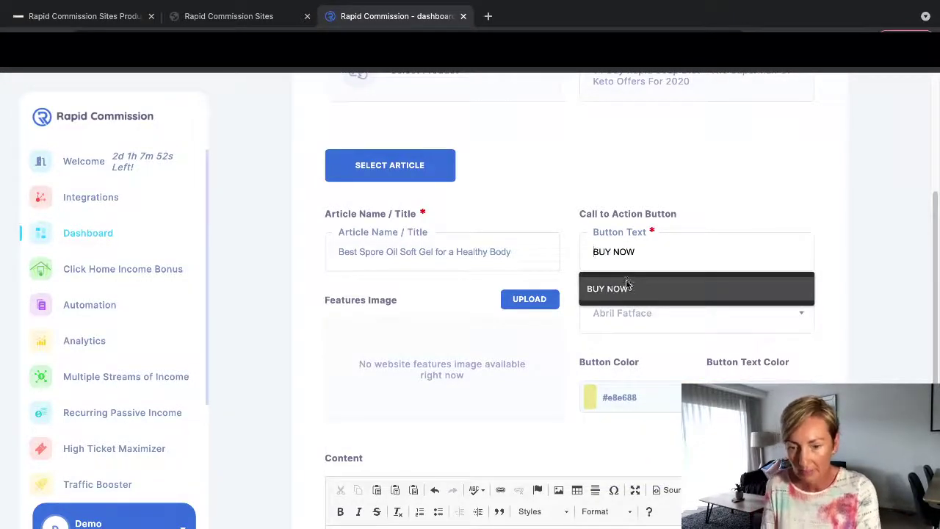
click(630, 286)
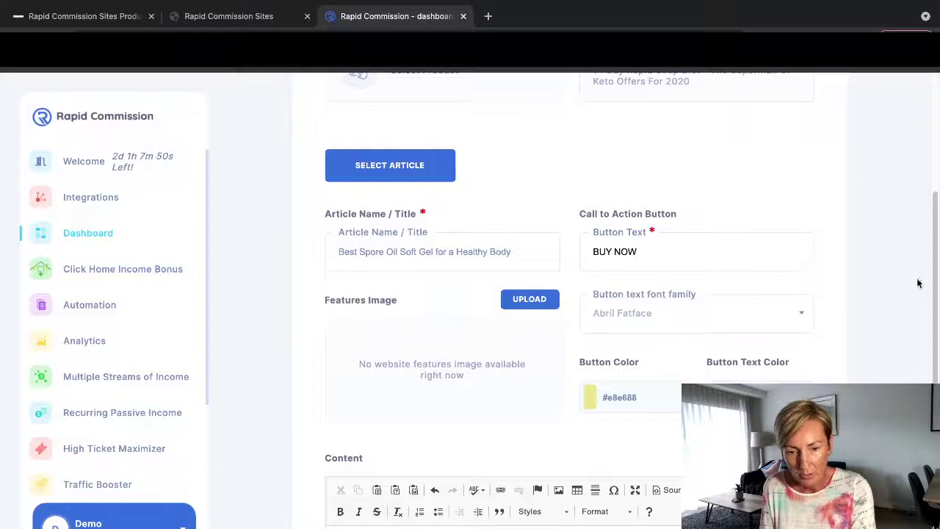
drag(936, 287, 936, 404)
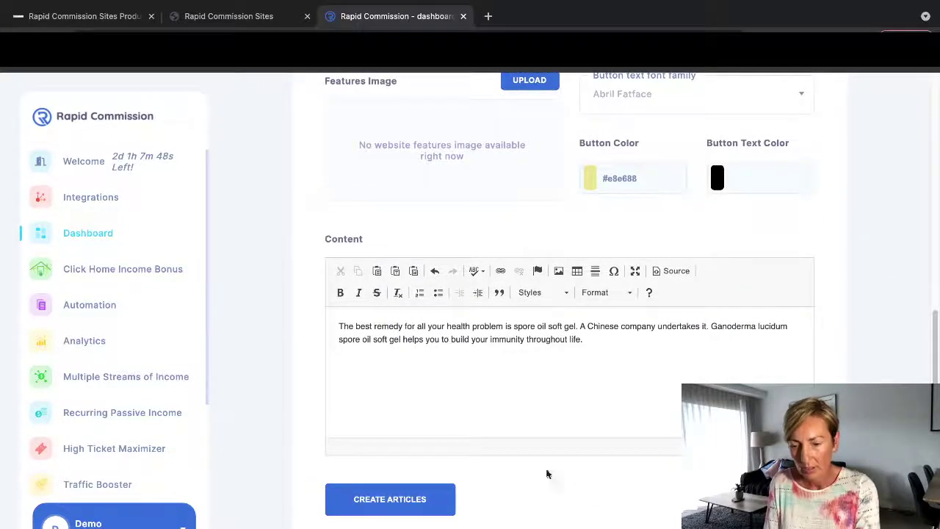
click(394, 501)
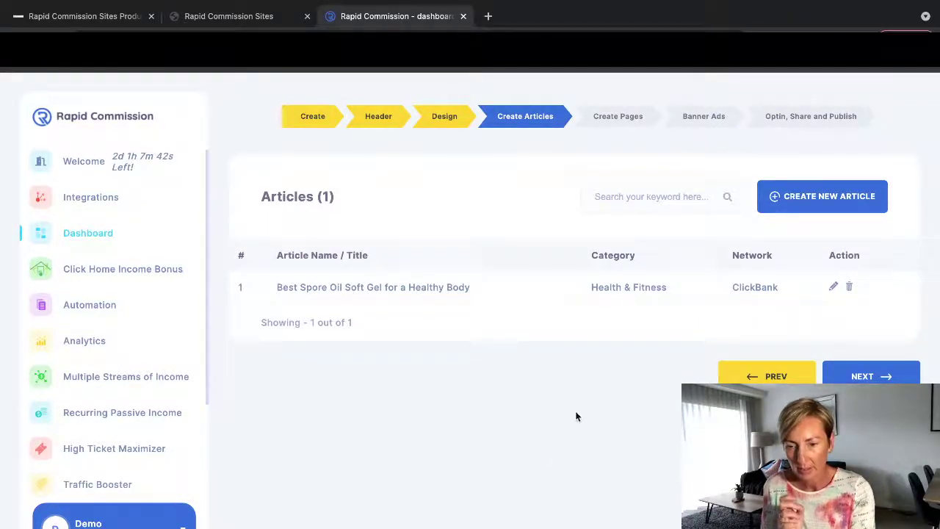
Advance past Create Pages, with its Terms and Conditions and Privacy Policy pages, to Banner Ads
click(852, 376)
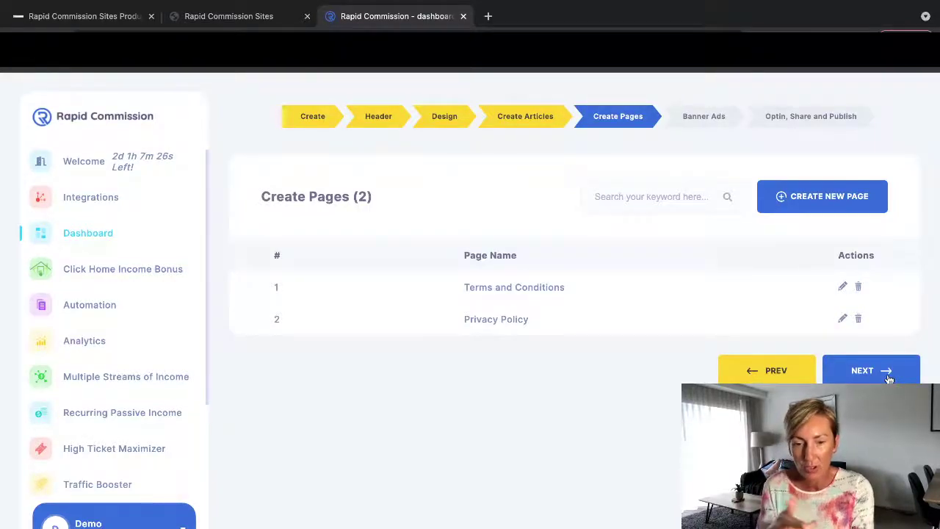
click(871, 370)
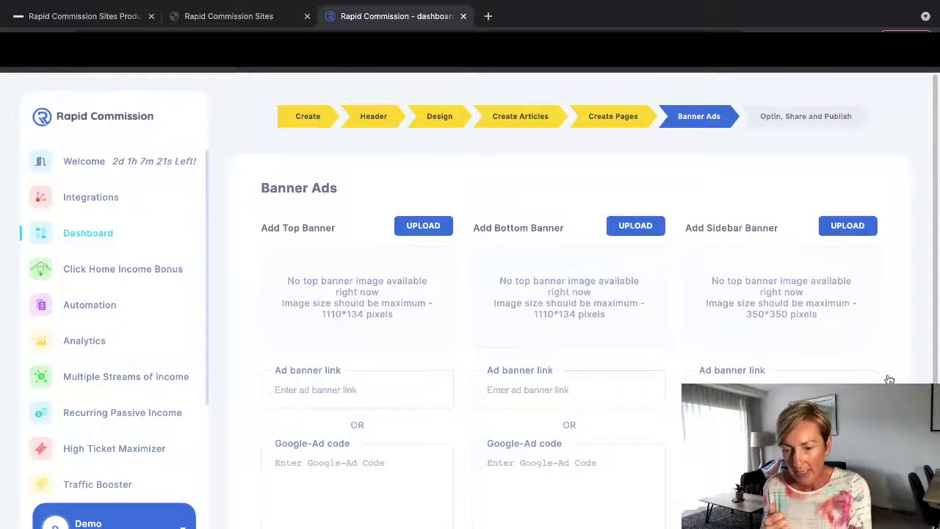
Preview the waist-and-jeans photo and use it as the top banner
click(409, 228)
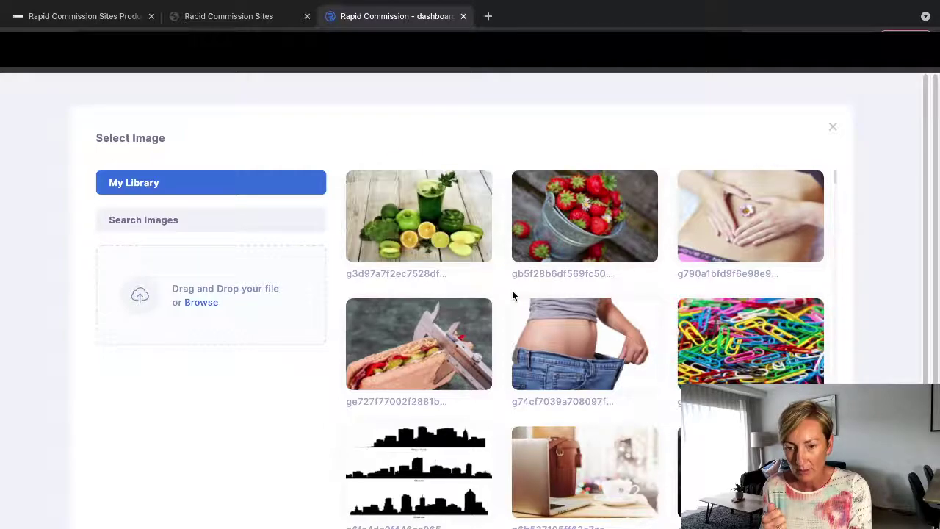
click(588, 339)
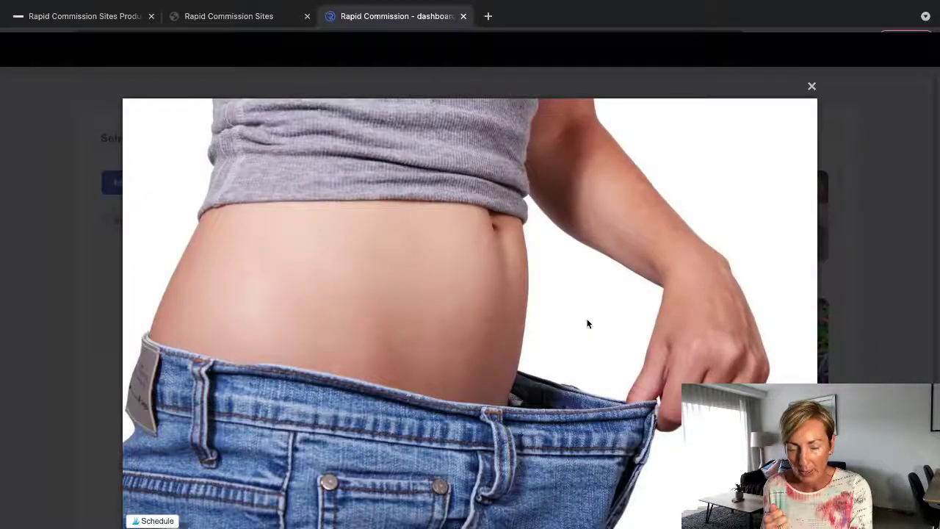
click(812, 86)
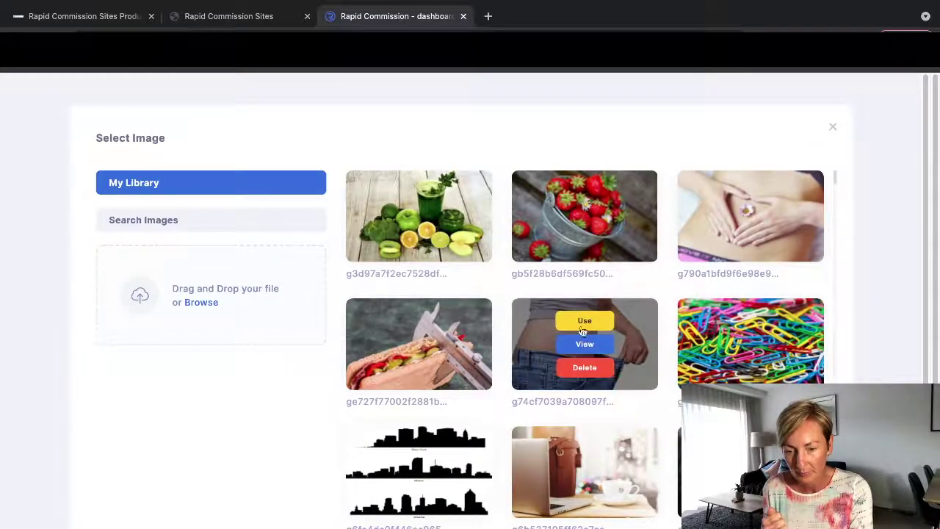
click(584, 322)
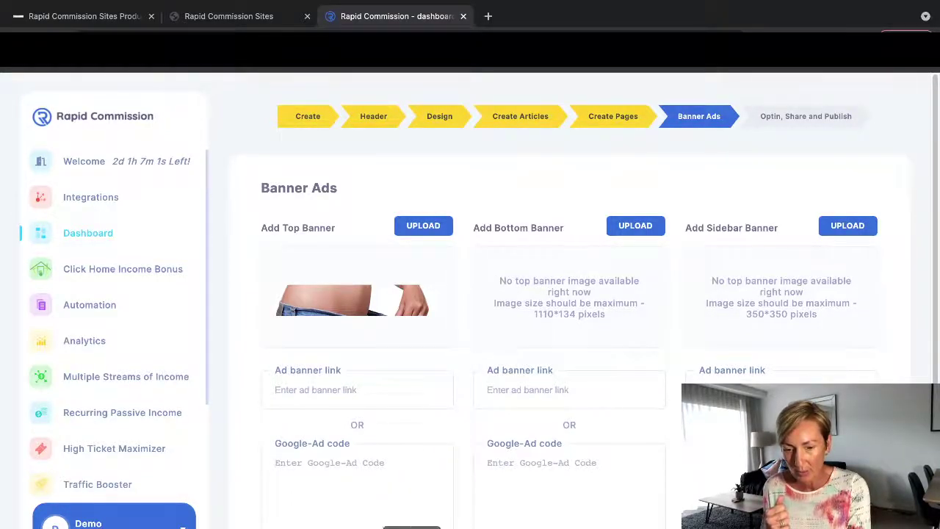
drag(932, 253, 935, 356)
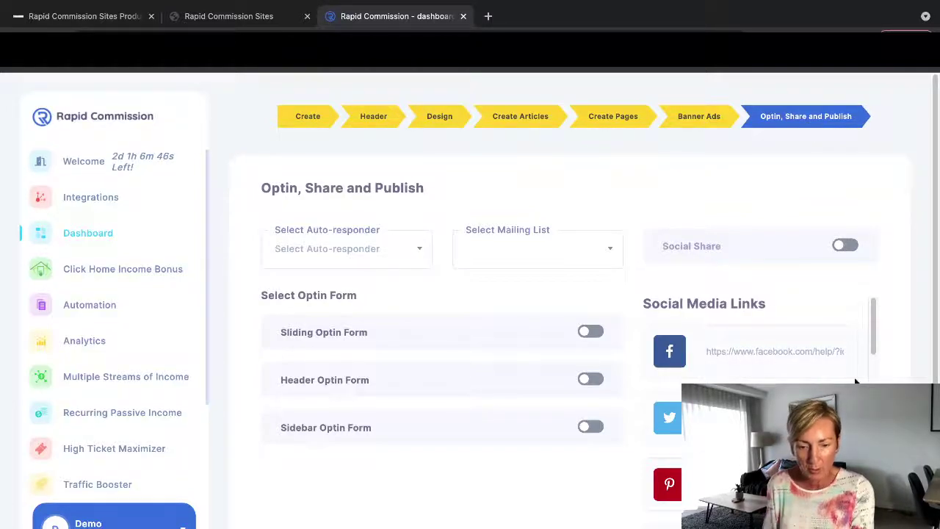
drag(874, 348, 876, 495)
scroll(760, 367, down, 3)
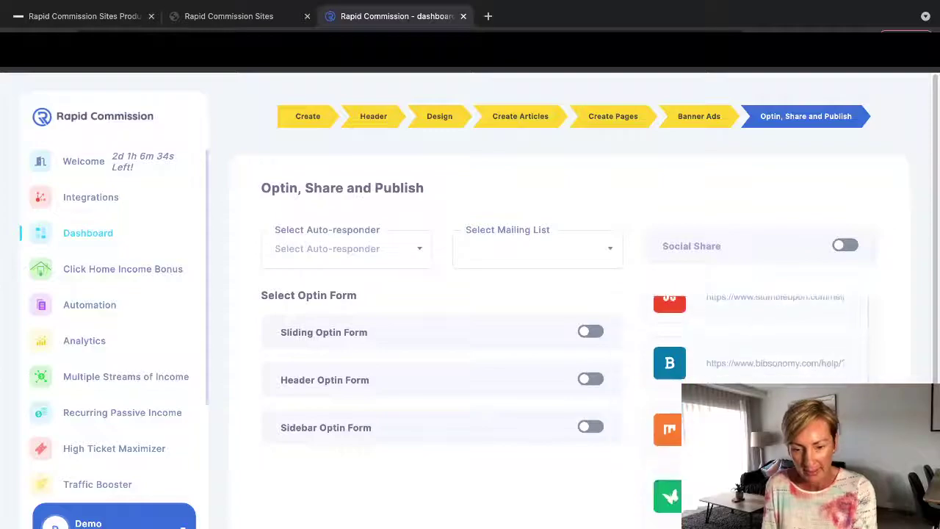
scroll(760, 367, down, 2)
scroll(761, 368, down, 5)
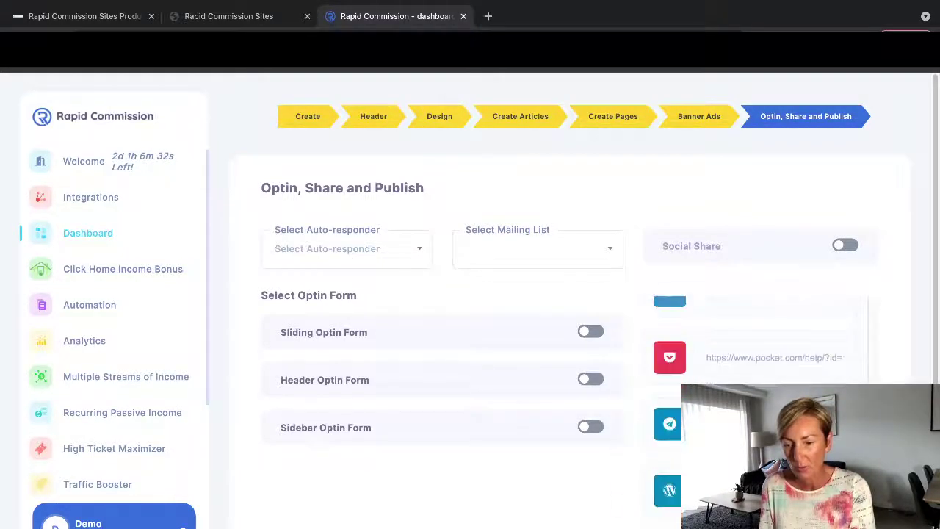
scroll(760, 345, up, 2)
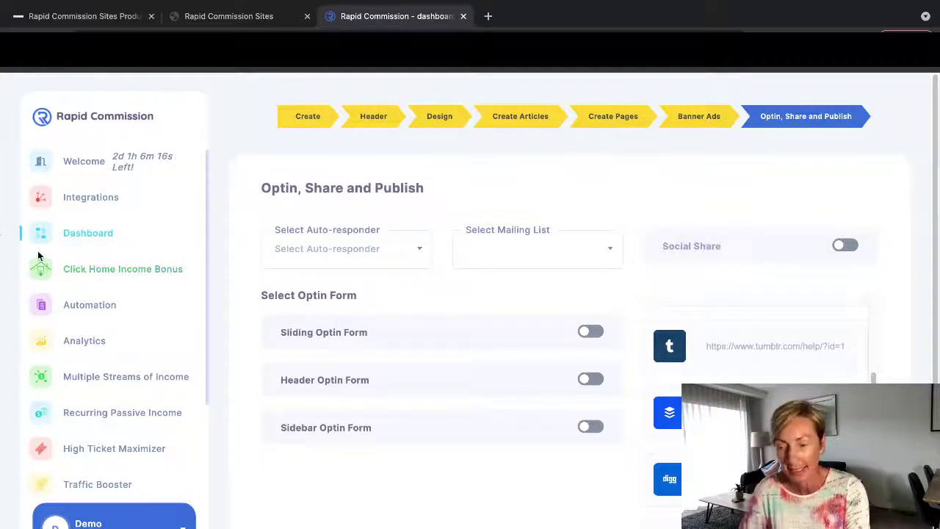
Open Automation and select the AFFILIATE MARKETING site
click(88, 311)
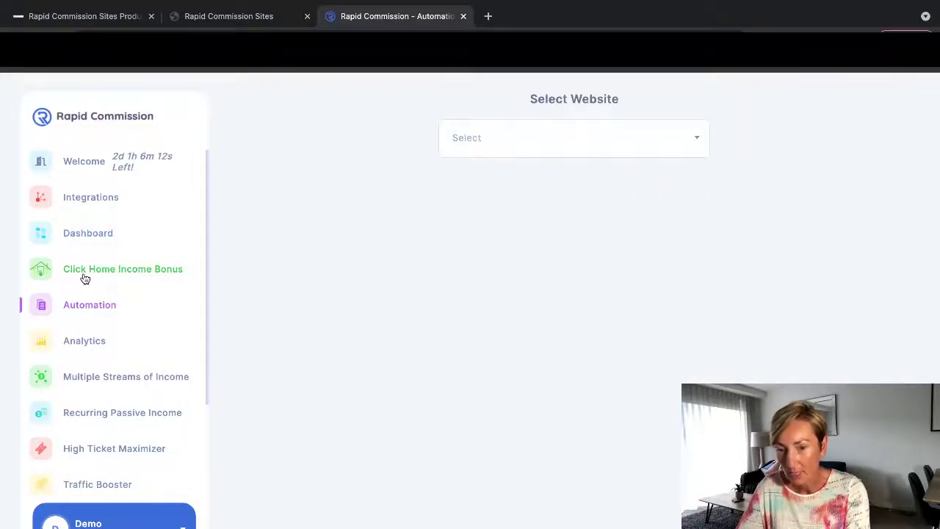
click(591, 155)
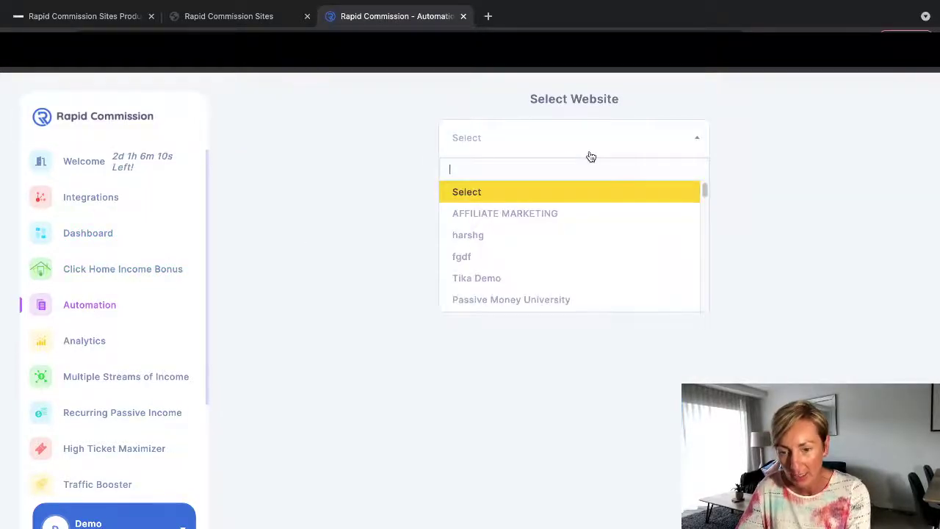
click(539, 216)
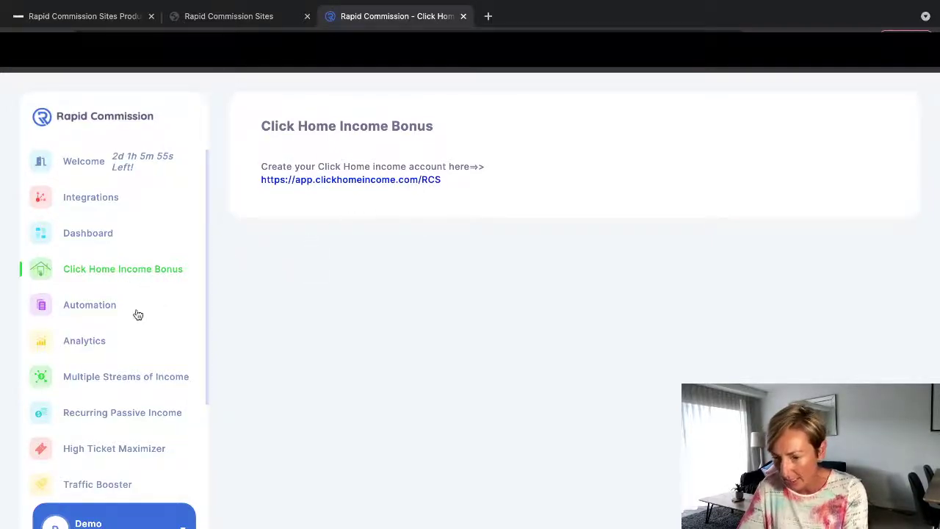
View Analytics, try Multiple Streams of Income, and dismiss the upgrade popup
click(95, 347)
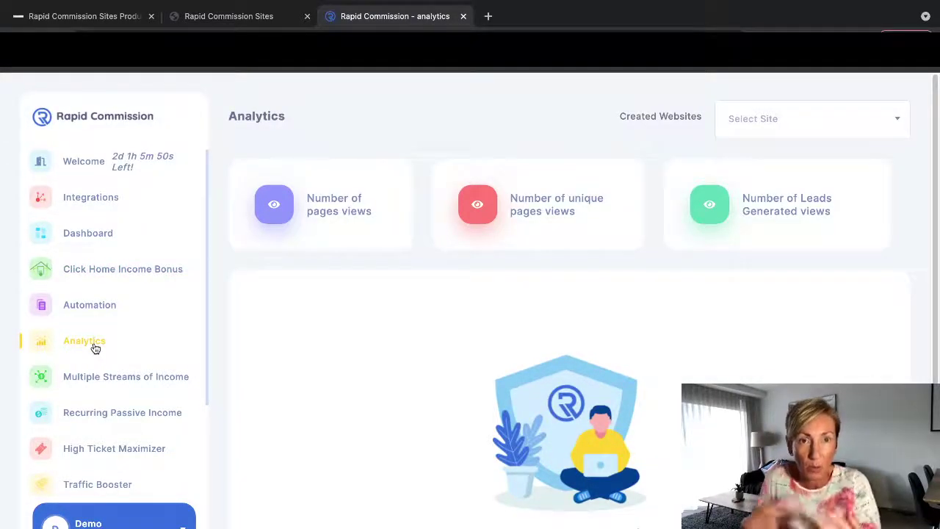
click(133, 380)
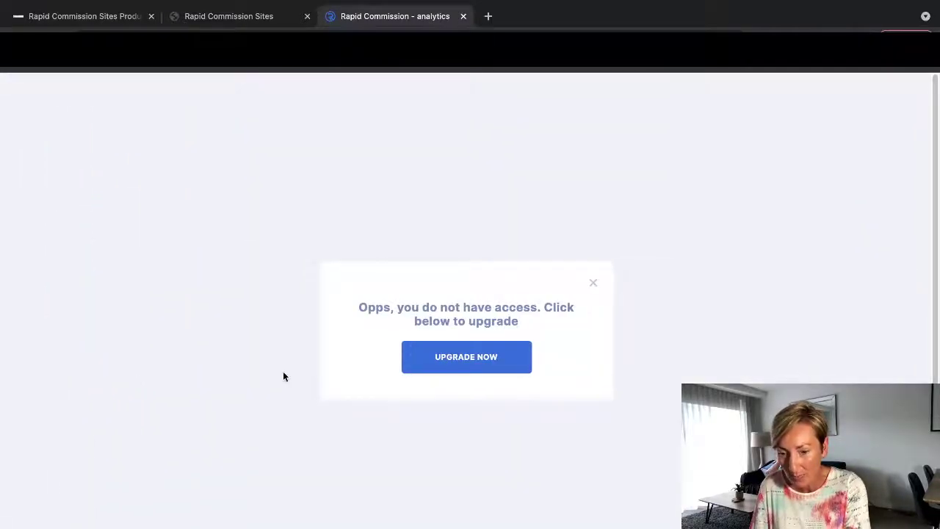
click(592, 284)
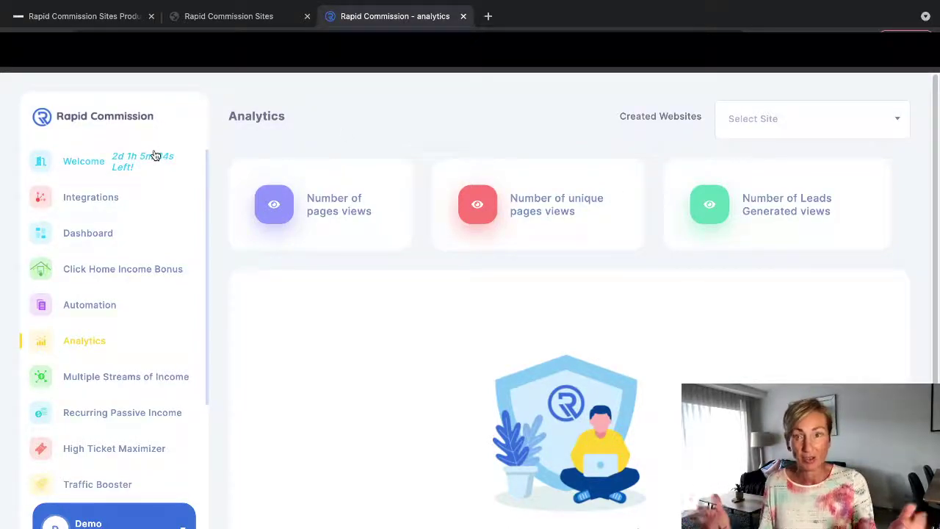
Return to the product review tab at its 'In only 3 clicks' introduction
click(114, 18)
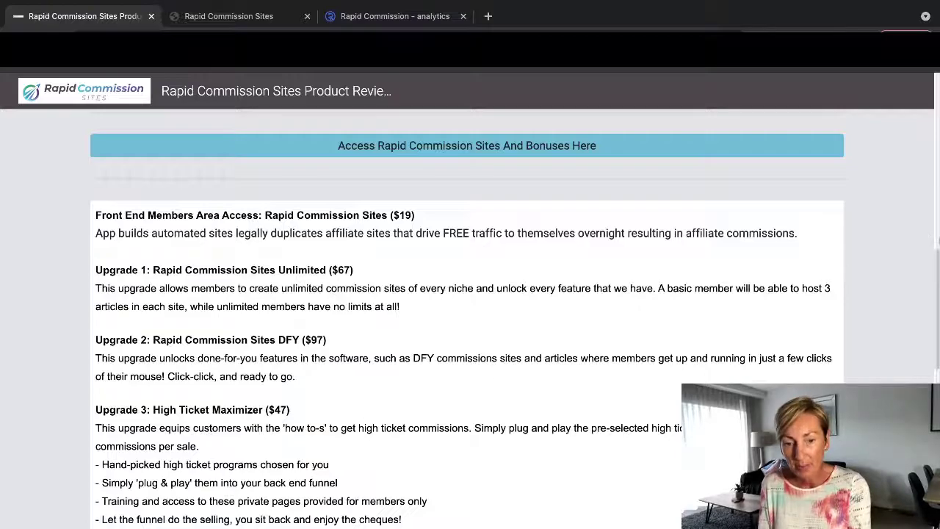
click(936, 241)
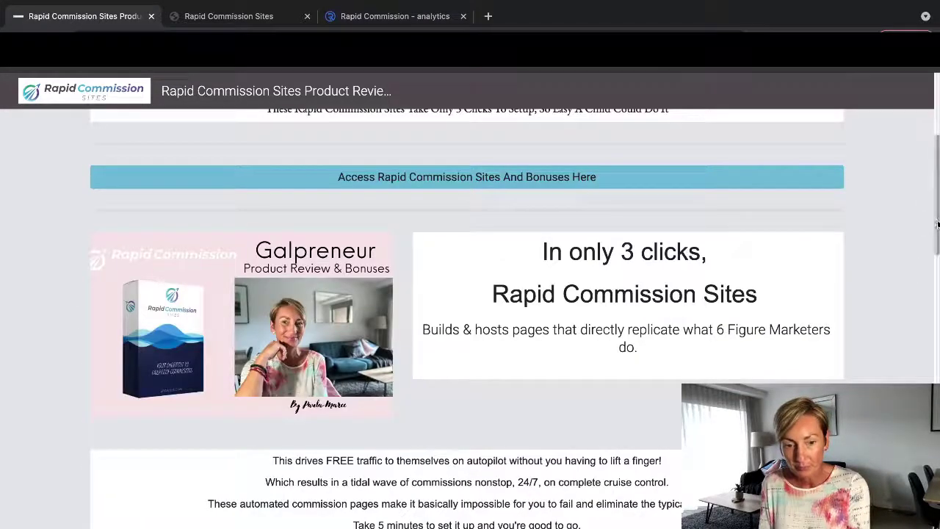
Scroll the review page to the upgrade list, from DFY ($97) to Masterclass ($47)
drag(936, 241, 936, 377)
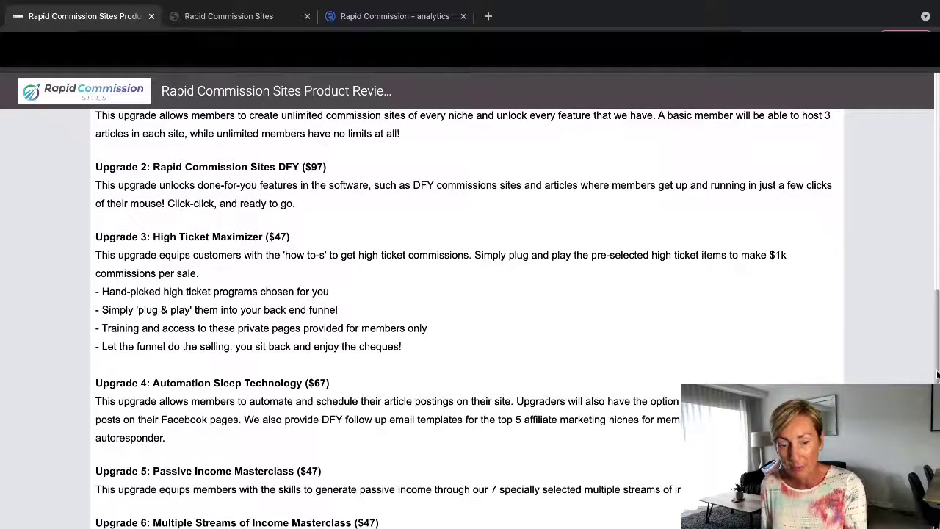
Scroll past Upgrades 5–8, including the $127 Reseller License, to Bonus Tutorials #1–#4
scroll(936, 375, down, 5)
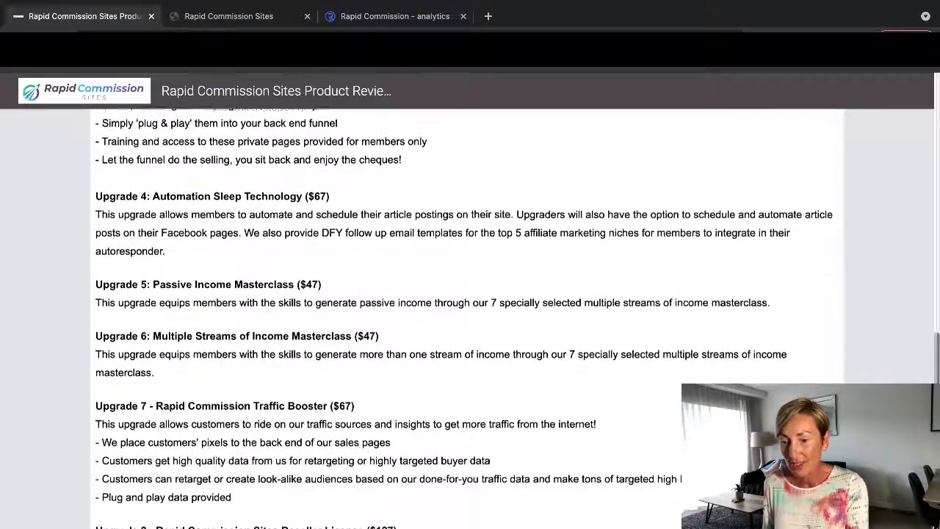
scroll(470, 316, down, 1)
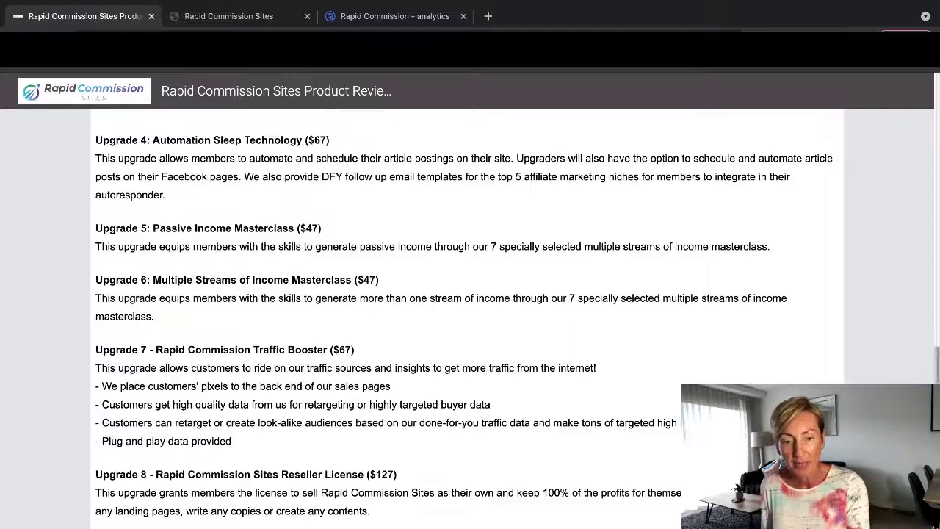
scroll(470, 314, down, 1)
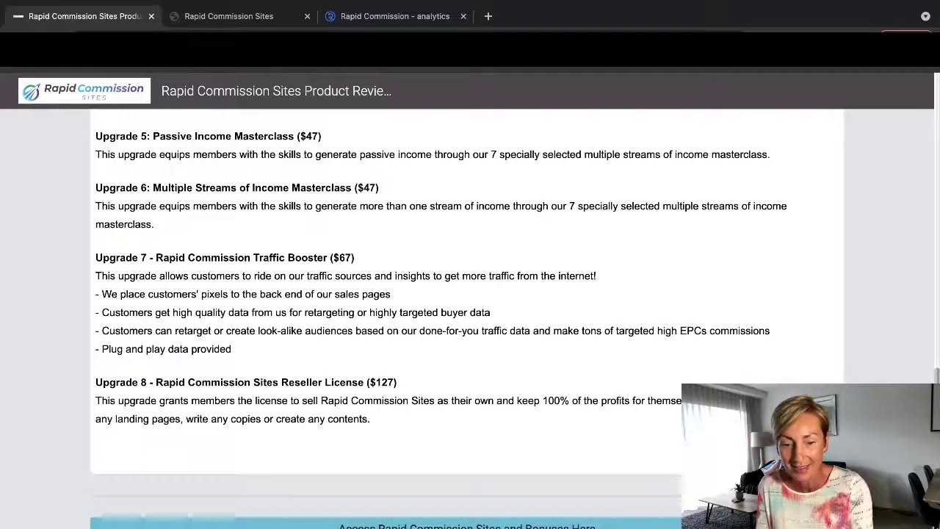
scroll(470, 316, down, 5)
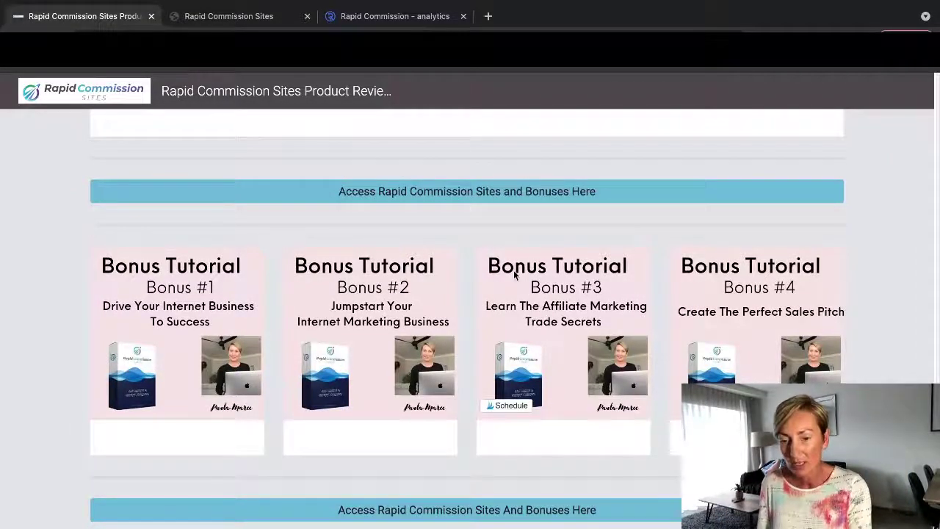
Switch to the Rapid Commission Sites tab and scroll through the $19 sales page
click(248, 17)
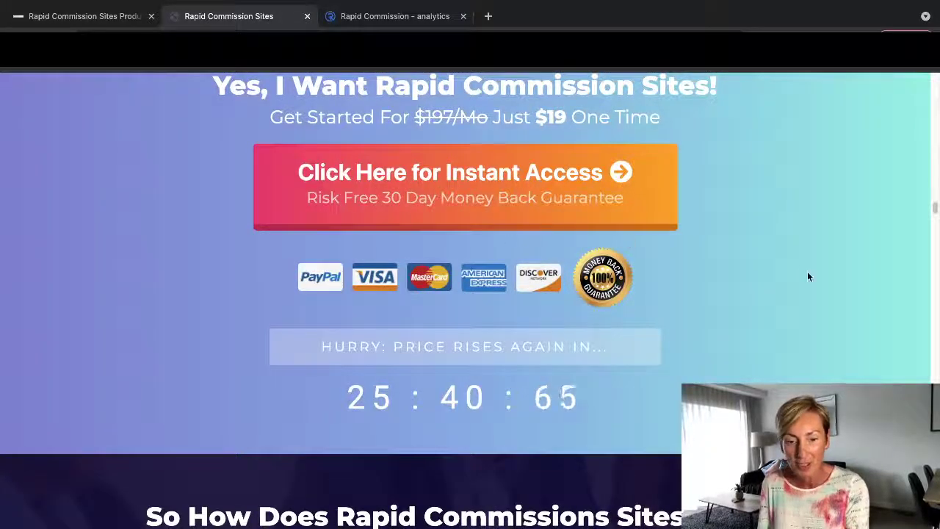
drag(936, 203, 935, 90)
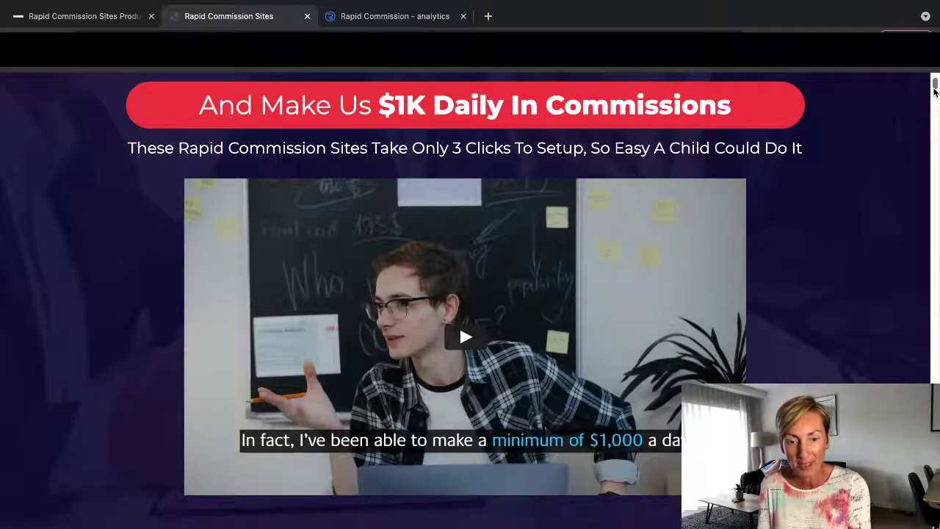
drag(935, 88, 462, 28)
Go back to the 'Rapid Commission Sites Product Review' page listing Bonus Tutorials #1 to #4
click(108, 18)
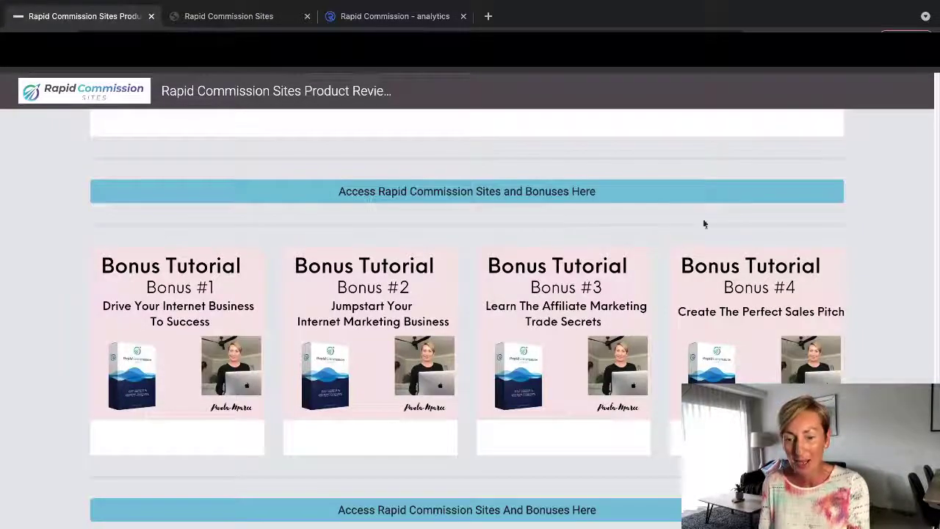